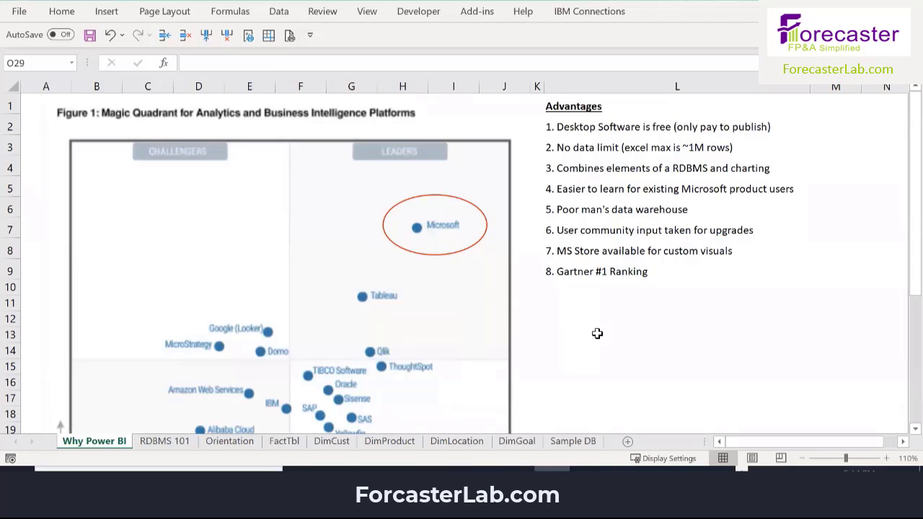
Step: Go to the RDBMS 101 sheet and review its title and the snowblower manufacturer "Star Schema" heading
key(ctrl+Page_Down)
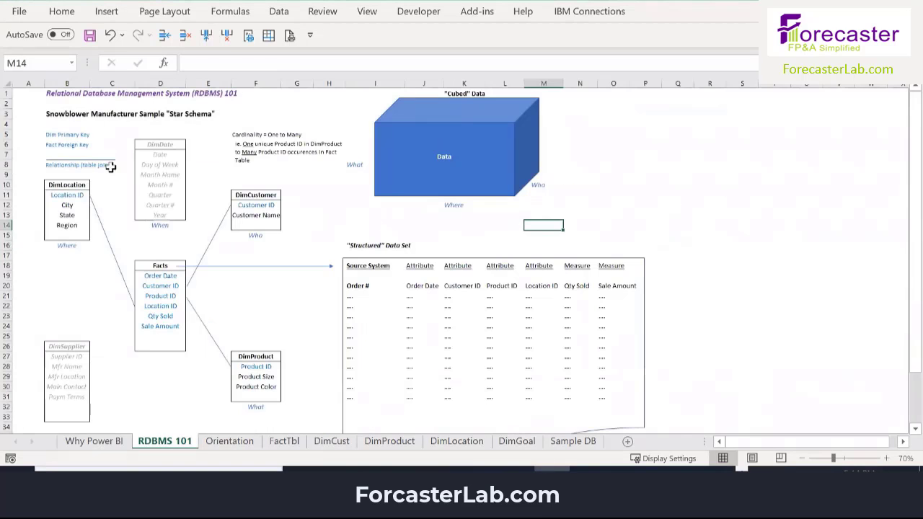
click(65, 93)
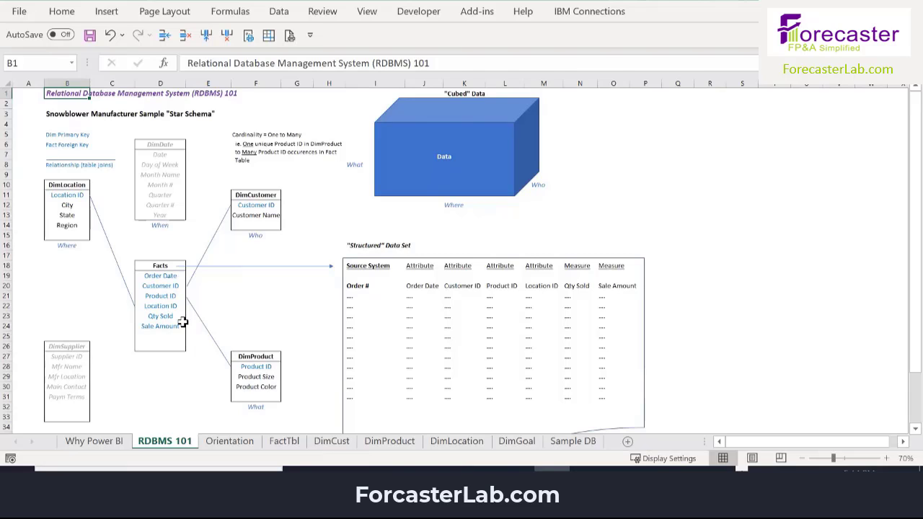
click(60, 114)
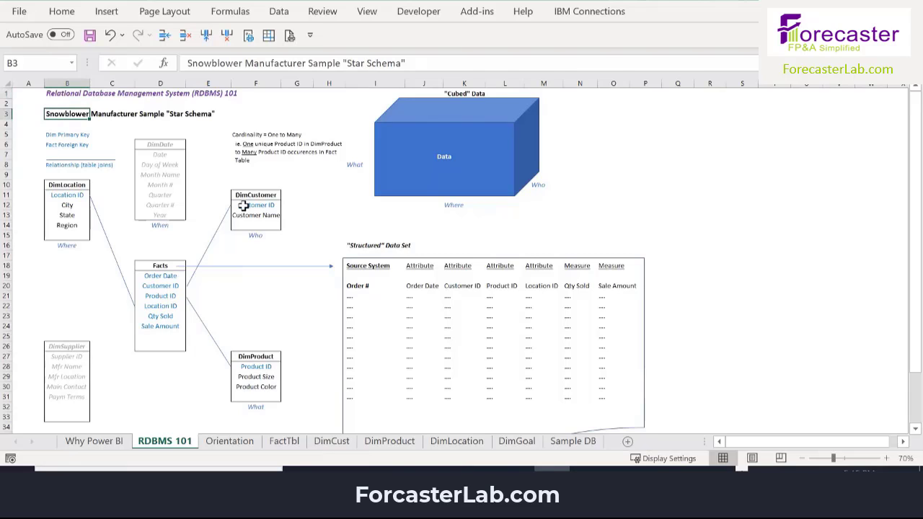
click(26, 115)
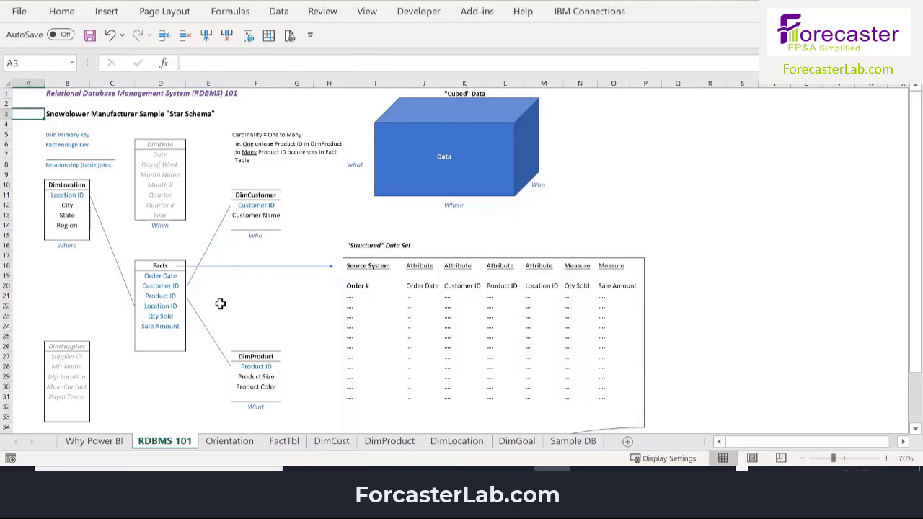
key(Right)
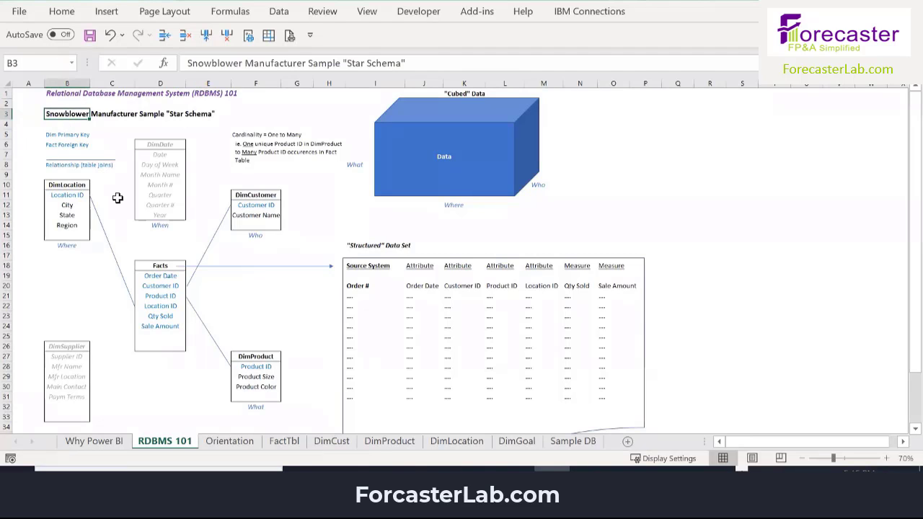
click(29, 114)
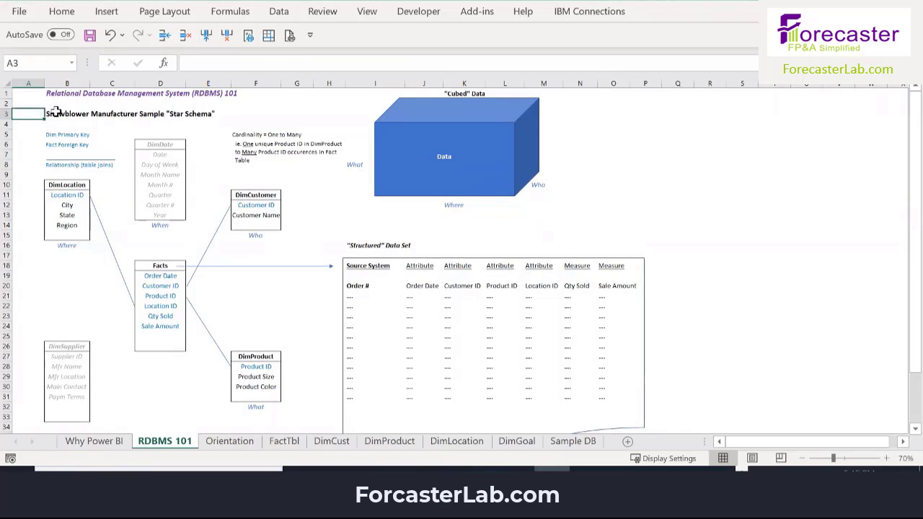
click(56, 113)
Step: Examine the "Structured" Data Set table, going through its first record from Order # across to Sale Amount
click(356, 246)
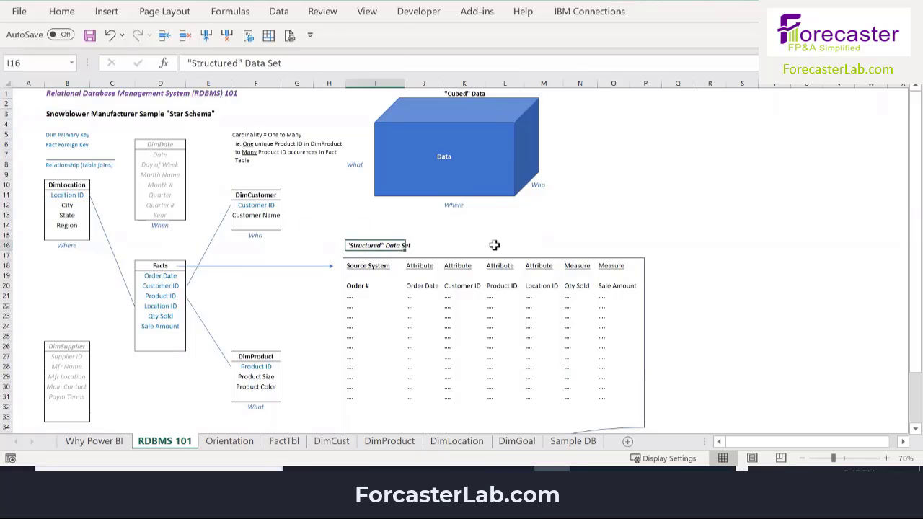
scroll(667, 255, down, 1)
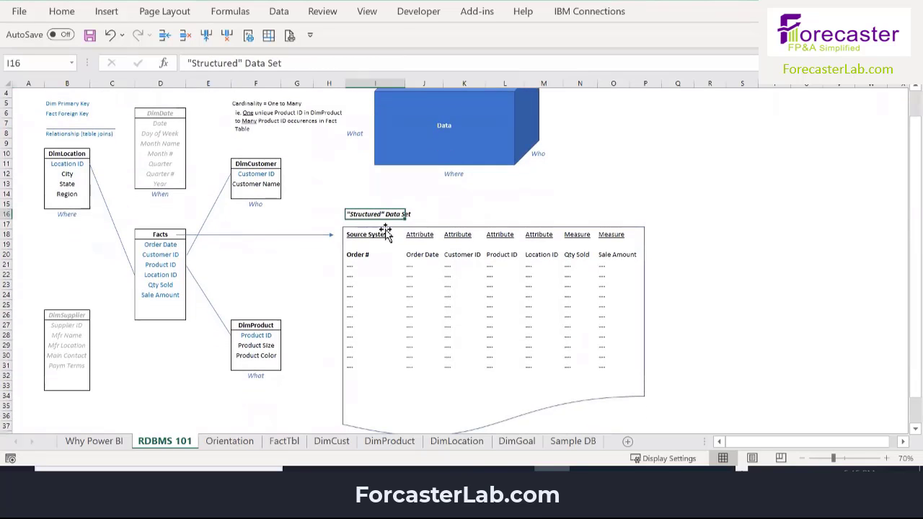
click(494, 227)
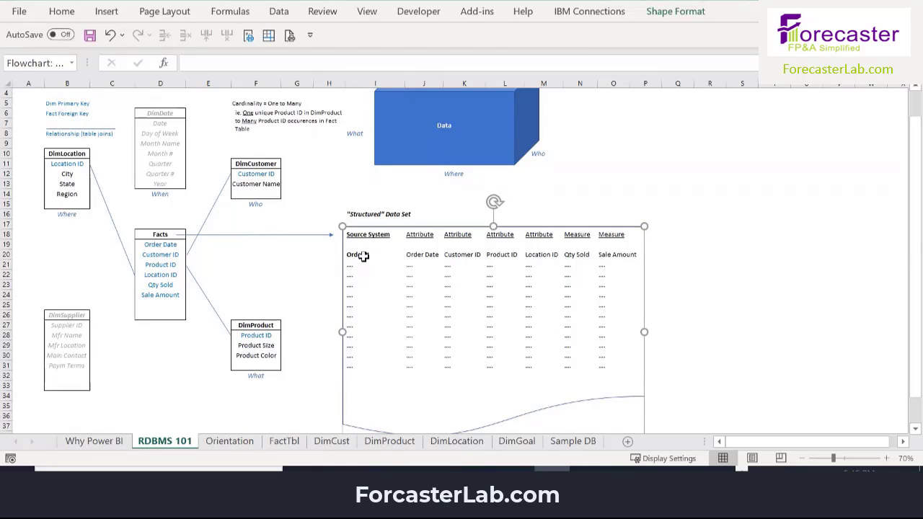
click(363, 256)
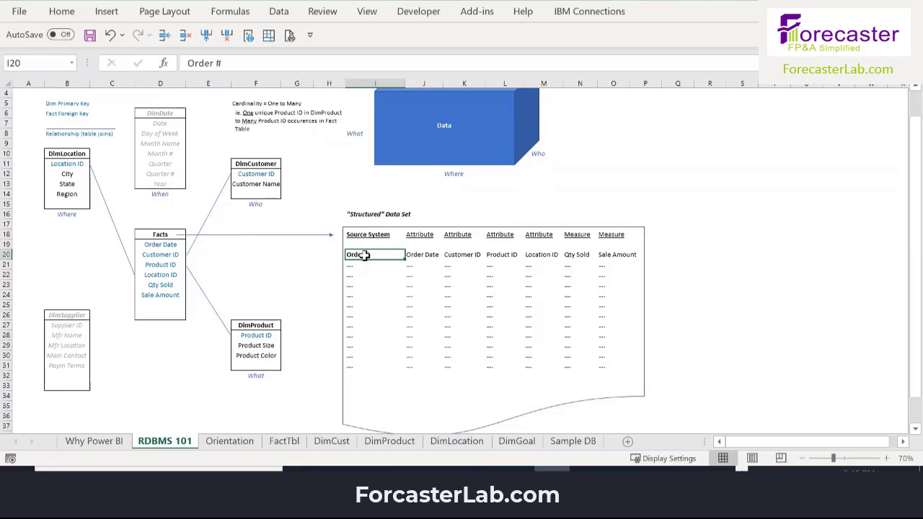
click(353, 266)
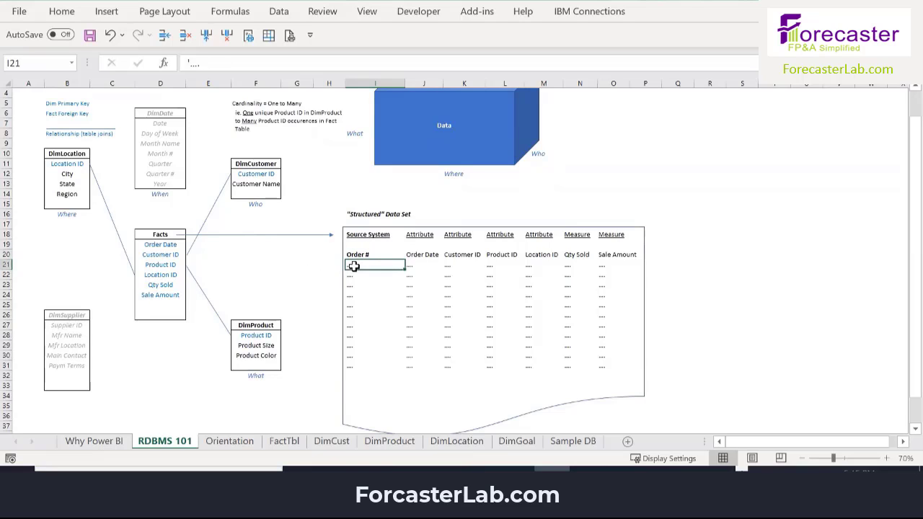
click(424, 266)
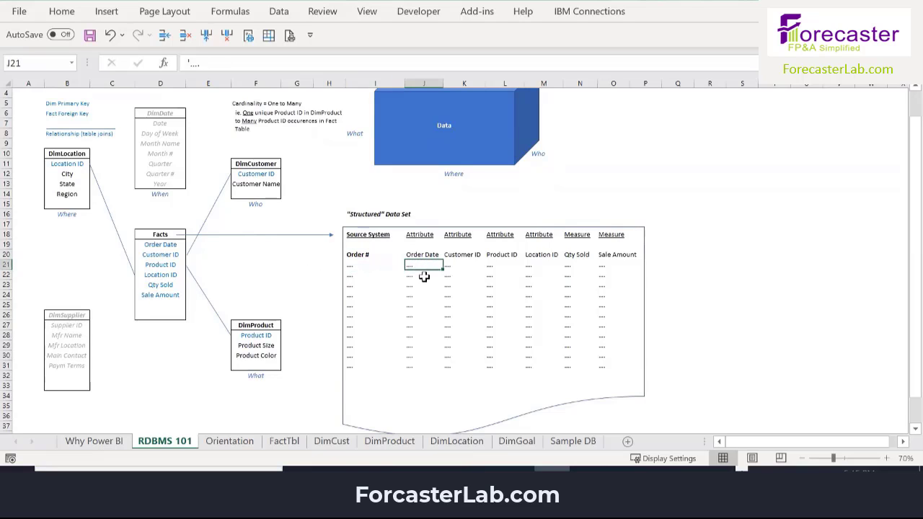
click(460, 265)
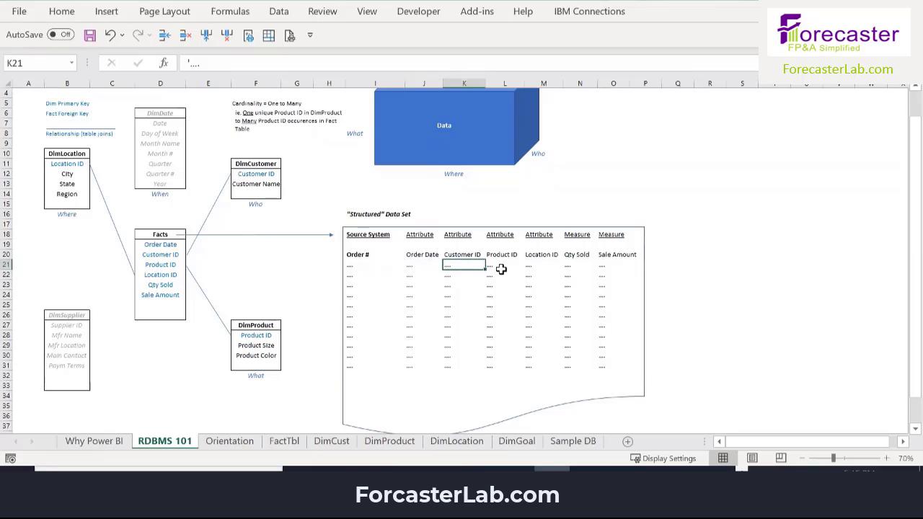
click(503, 267)
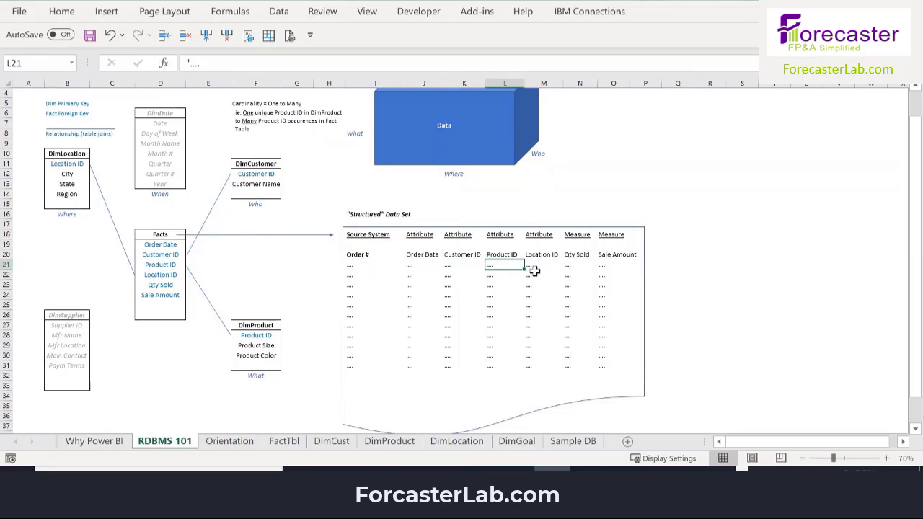
click(543, 266)
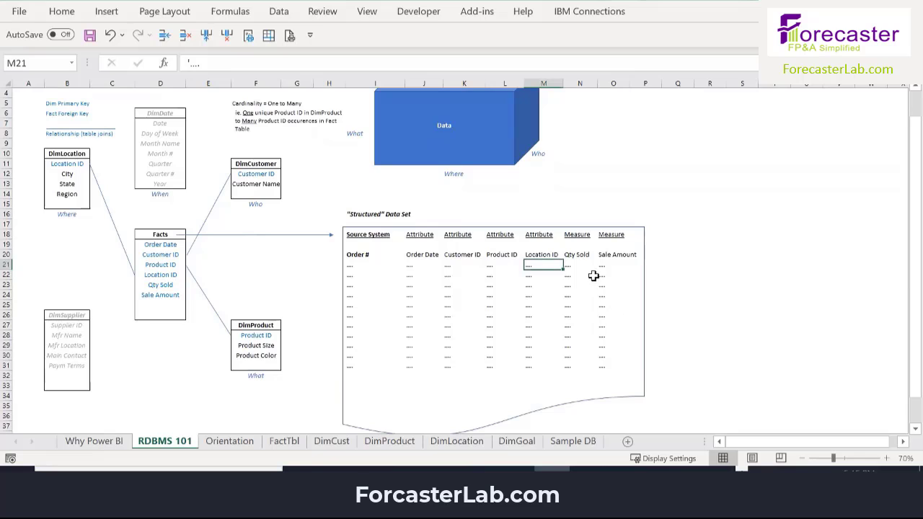
click(576, 266)
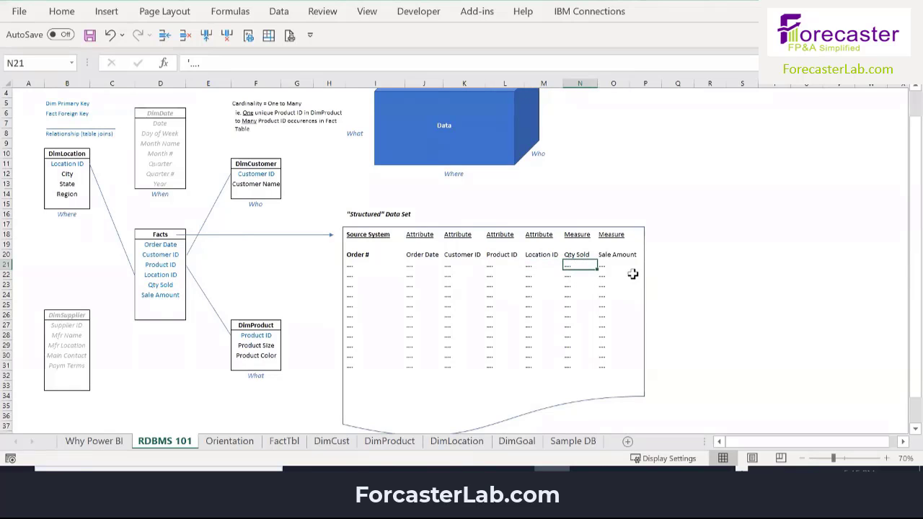
click(624, 268)
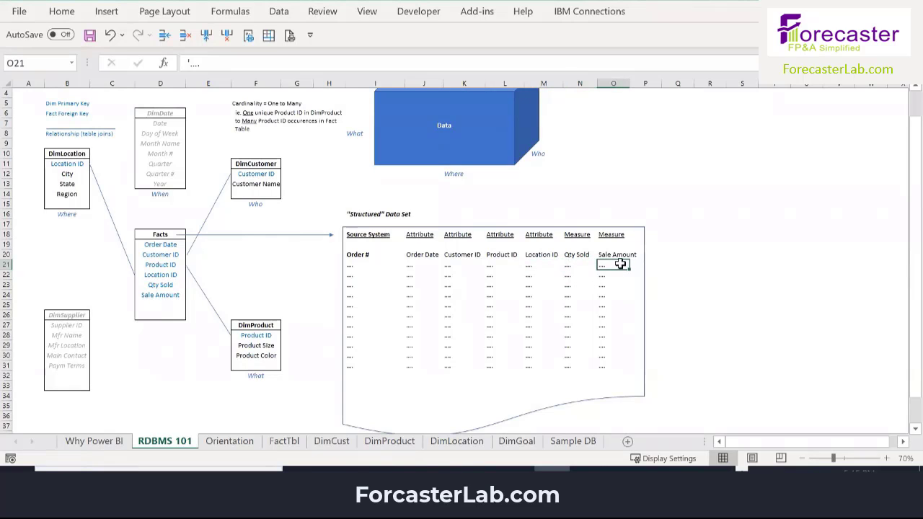
Step: Review which columns of the structured data set are attributes and which are measures, including Qty Sold and Sale Amount
click(356, 214)
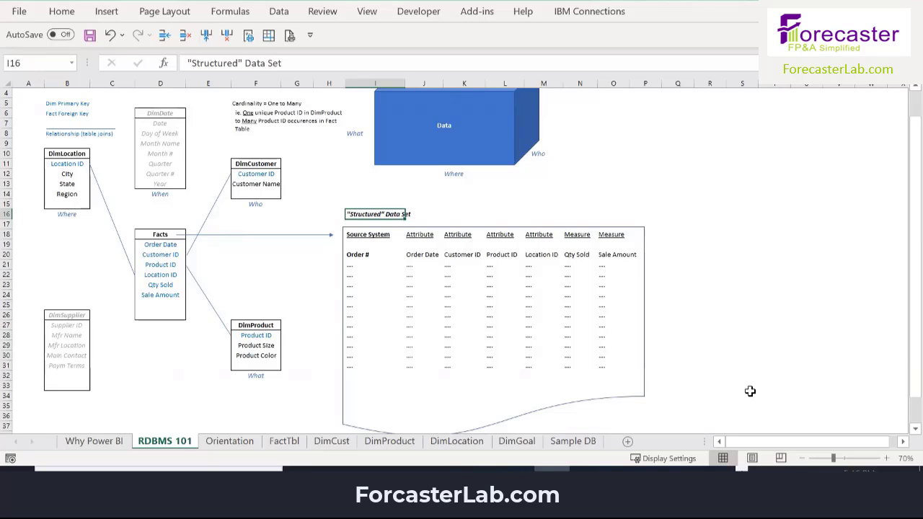
click(444, 230)
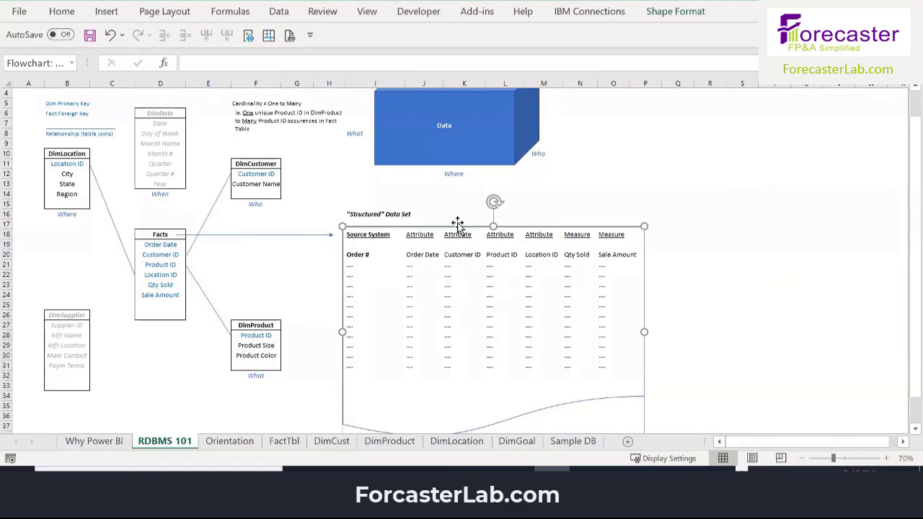
click(422, 255)
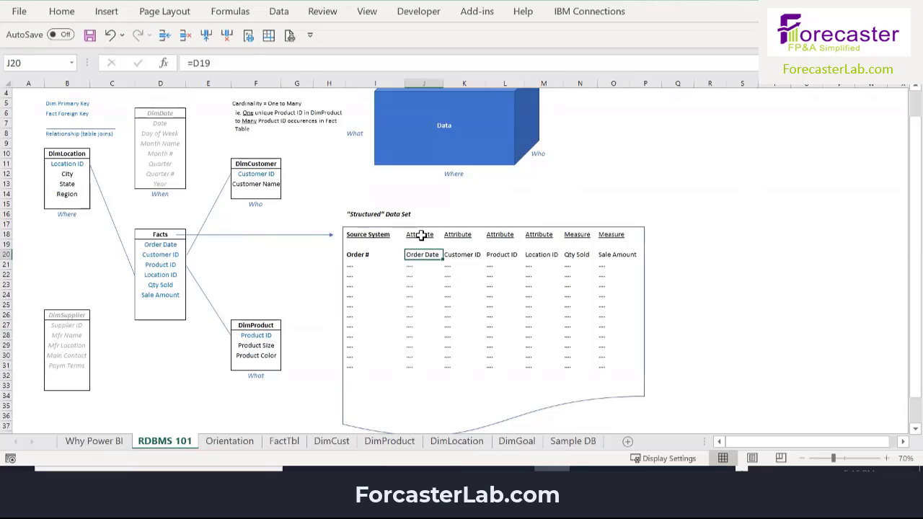
click(478, 254)
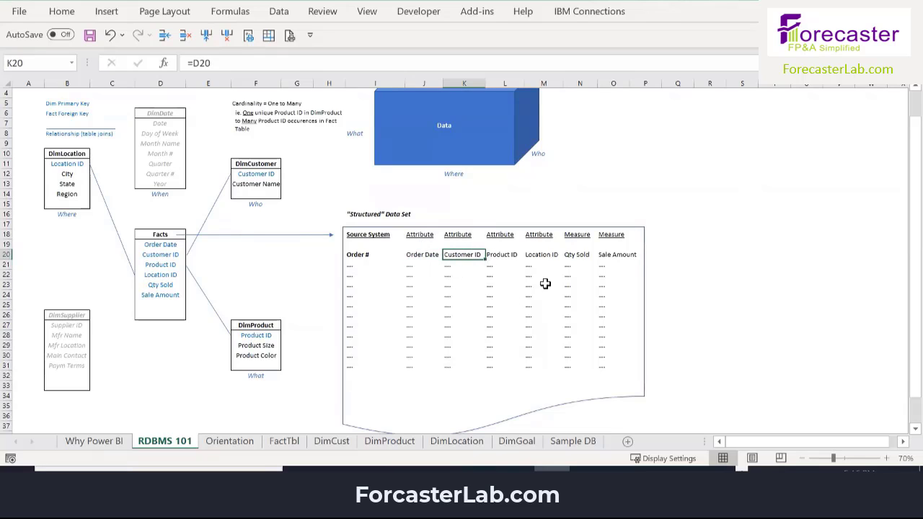
click(511, 253)
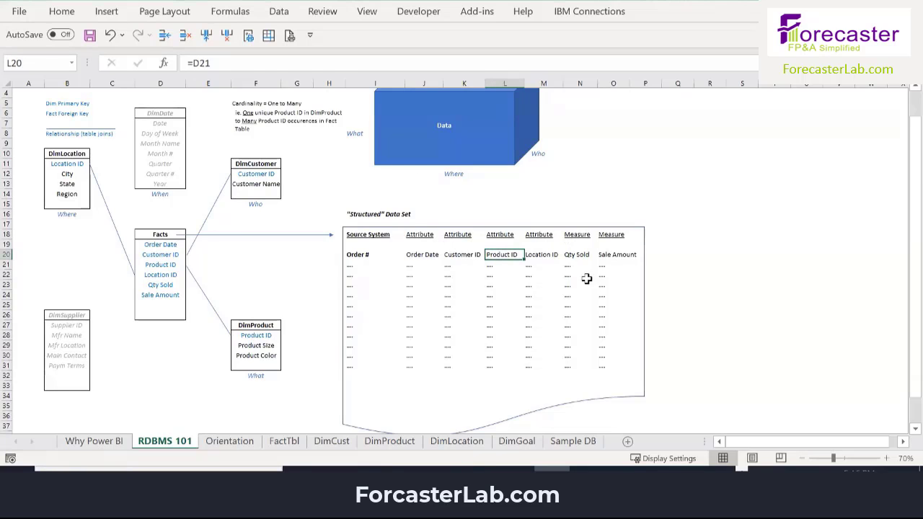
click(579, 234)
click(613, 234)
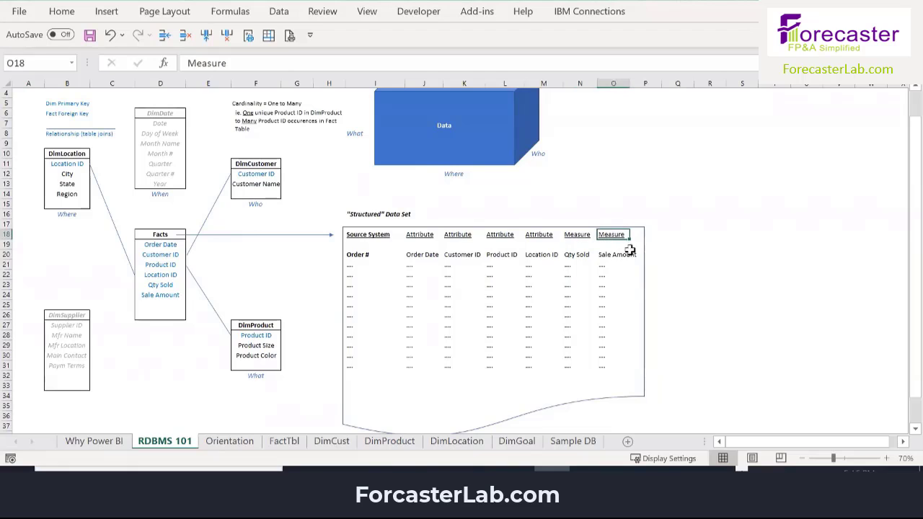
click(577, 255)
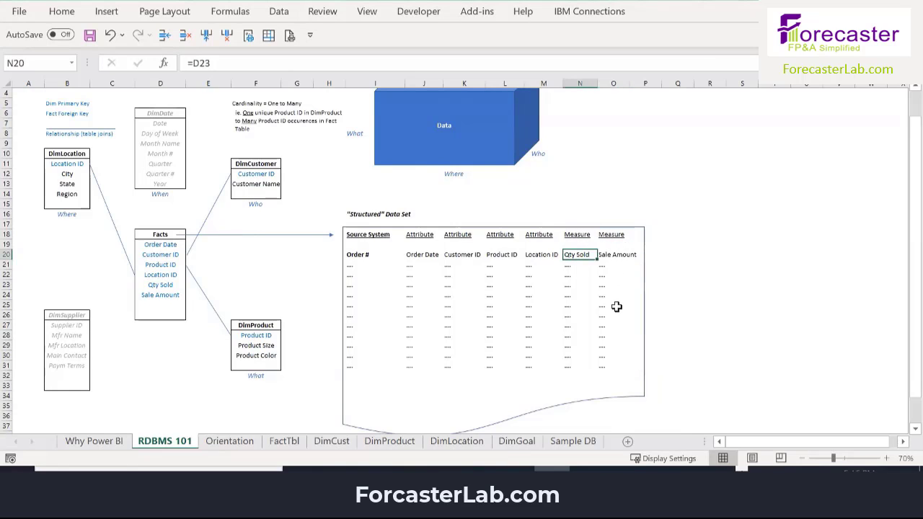
click(621, 256)
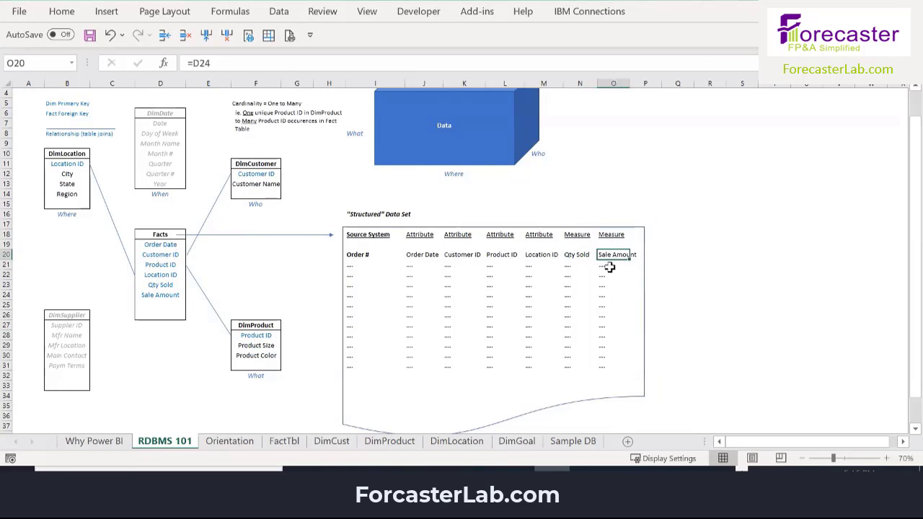
click(577, 227)
click(569, 212)
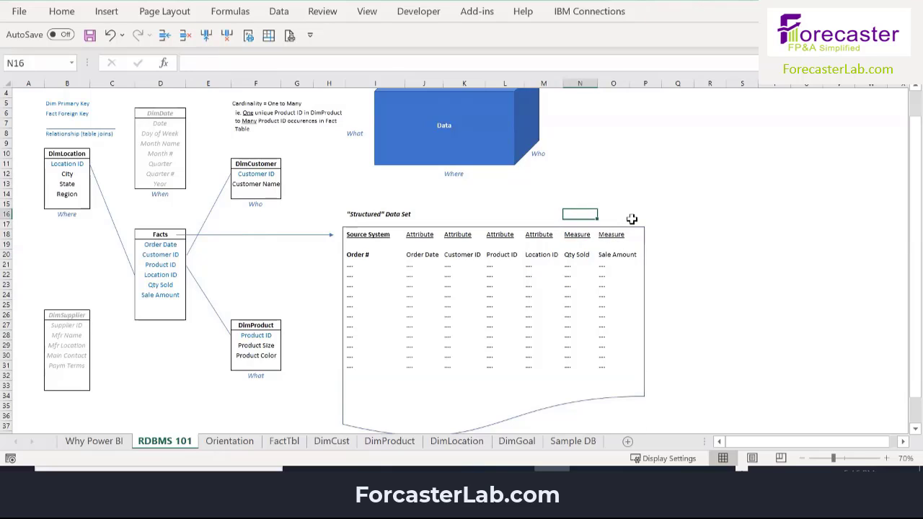
click(635, 223)
click(575, 213)
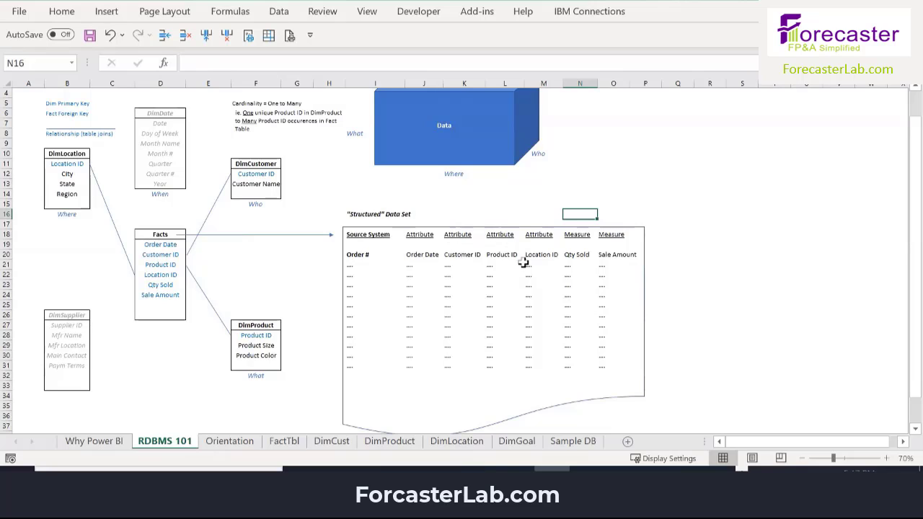
Step: Examine the Facts table in the star schema, checking the Order Date, Customer ID, Product ID and Location ID fields
click(148, 235)
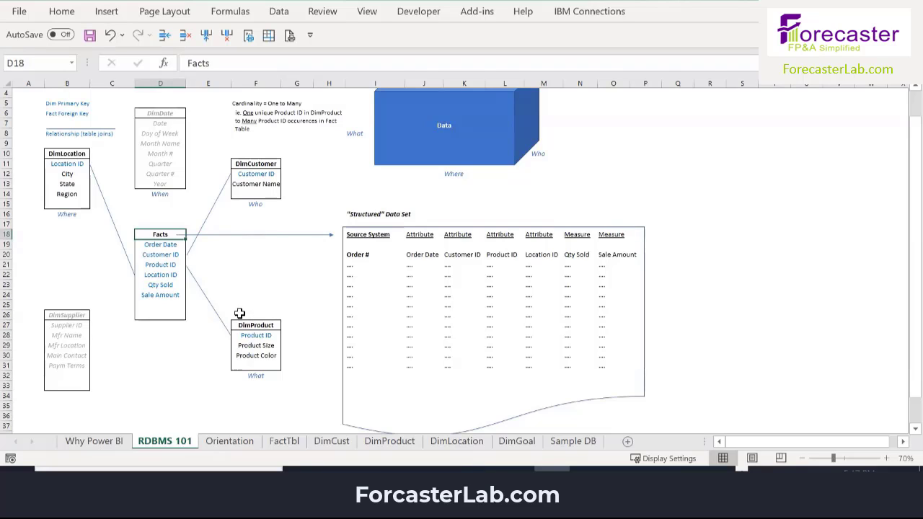
click(157, 246)
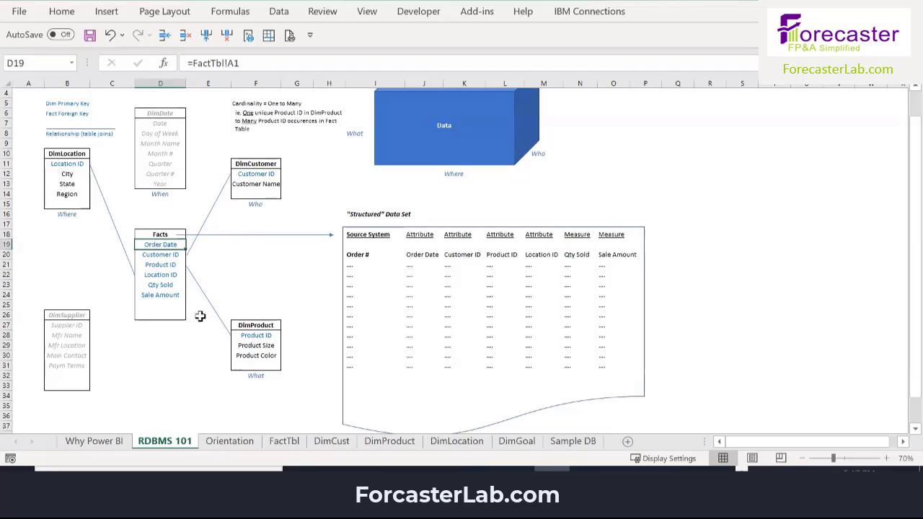
click(164, 255)
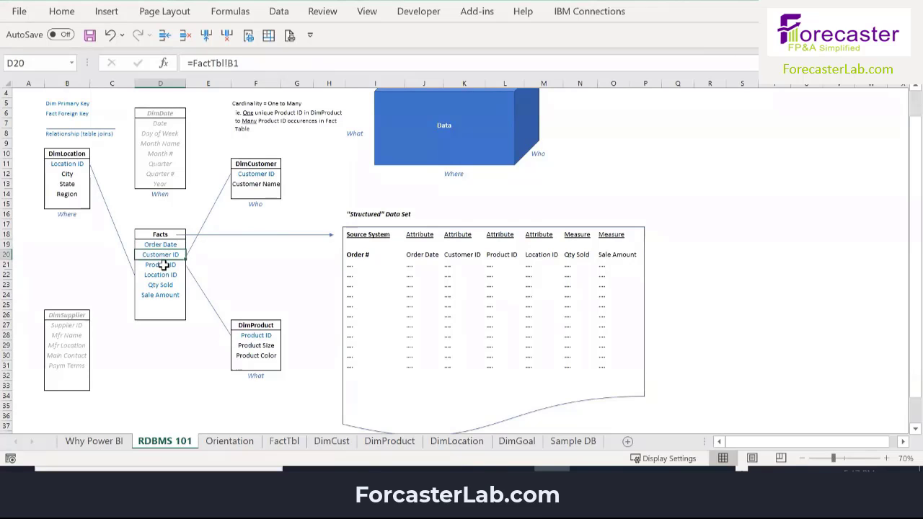
click(165, 265)
click(165, 275)
click(170, 256)
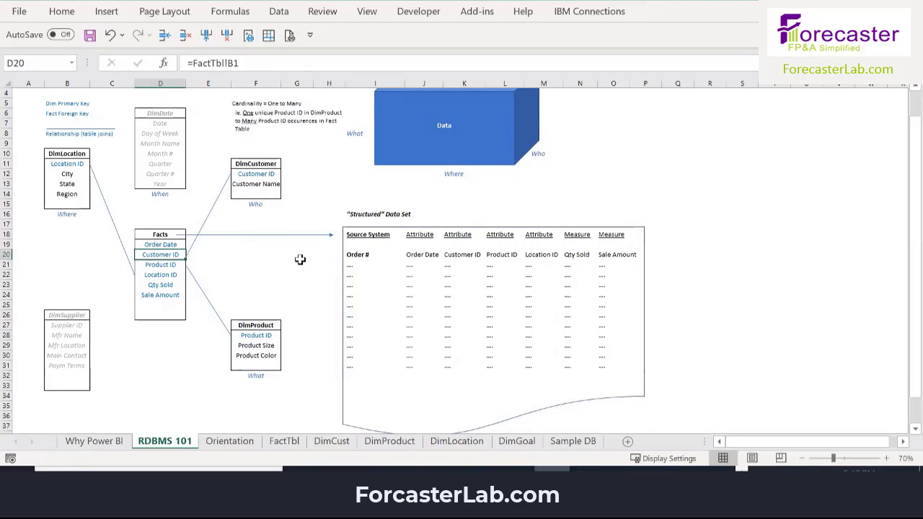
key(Down)
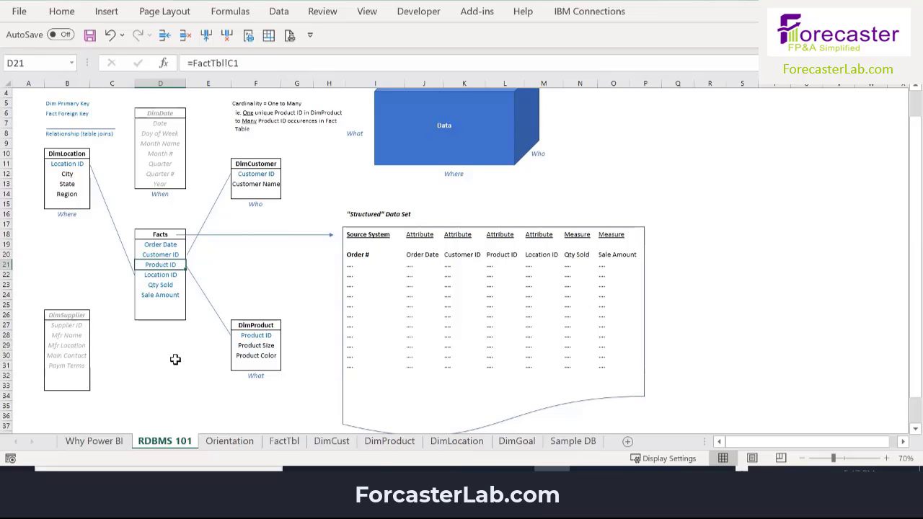
Step: Inspect the Customer ID and Customer Name fields of the DimCustomer table in the star schema
scroll(95, 270, up, 1)
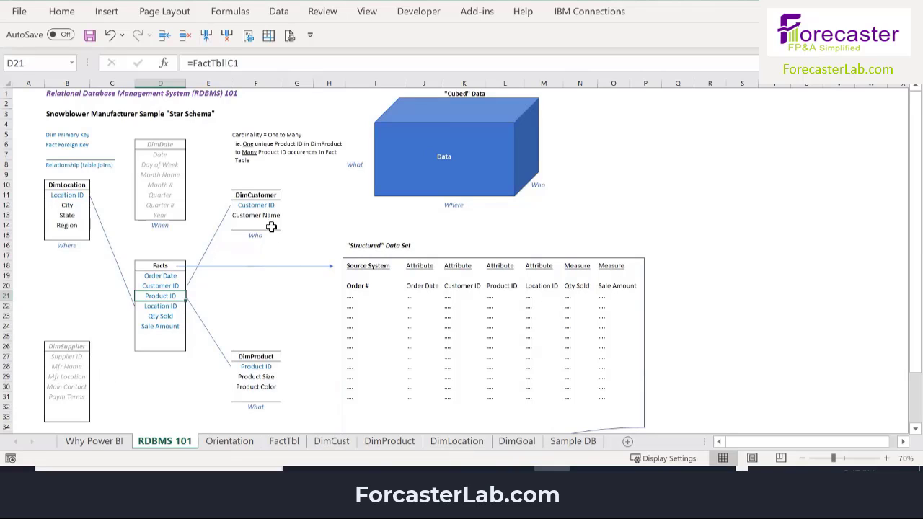
click(264, 205)
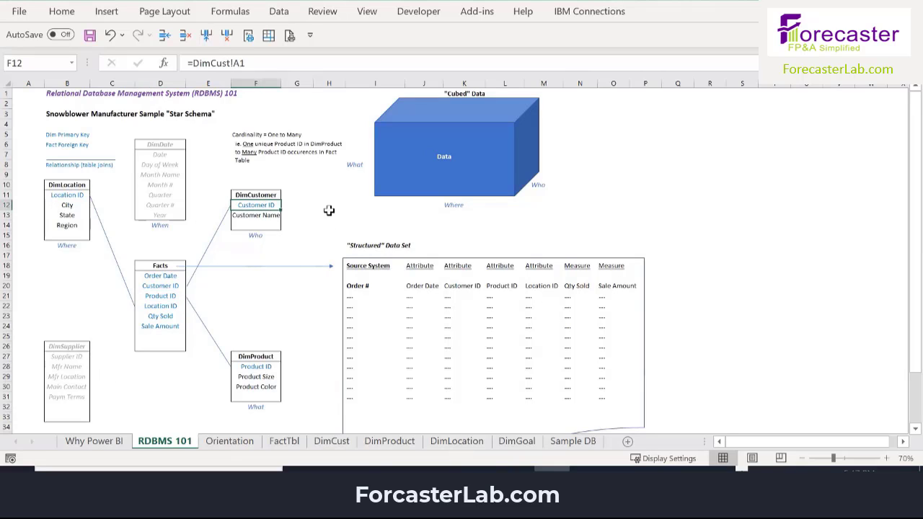
click(273, 216)
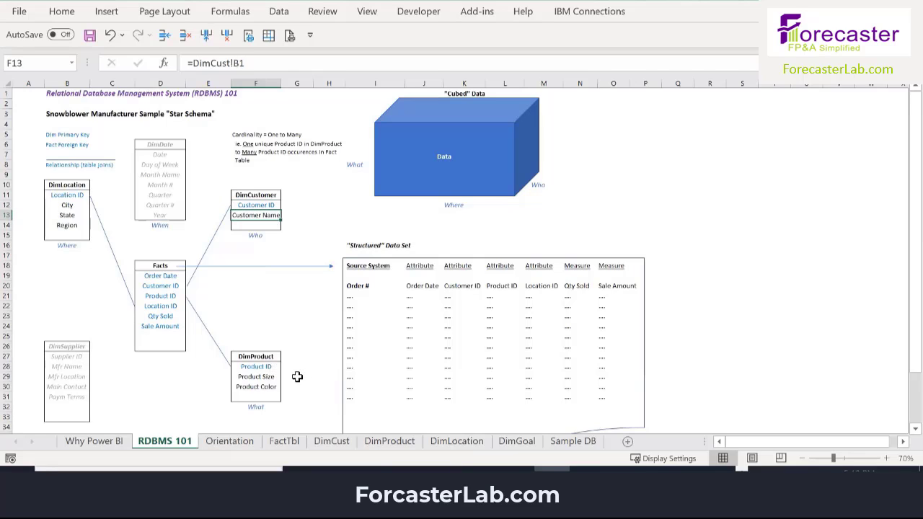
Step: Inspect the Product ID, Product Size and Product Color fields of the DimProduct table in the star schema
click(280, 368)
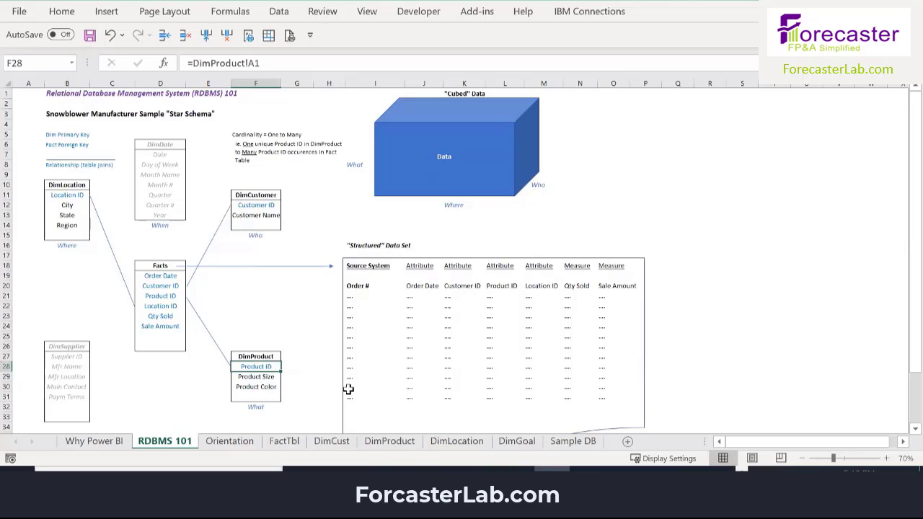
click(248, 376)
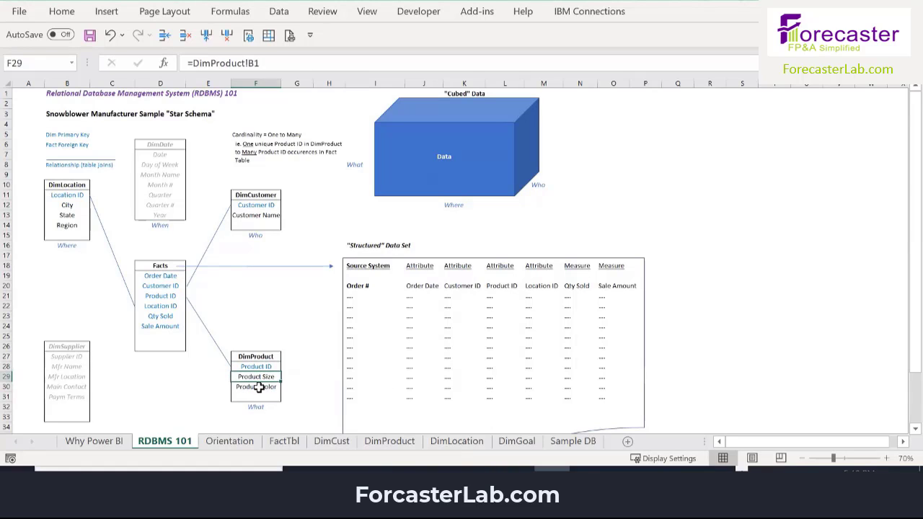
click(259, 388)
click(262, 376)
click(268, 387)
click(274, 377)
Step: Check the DimLocation table and highlight the Facts table fields from Order Date through Sale Amount
click(62, 189)
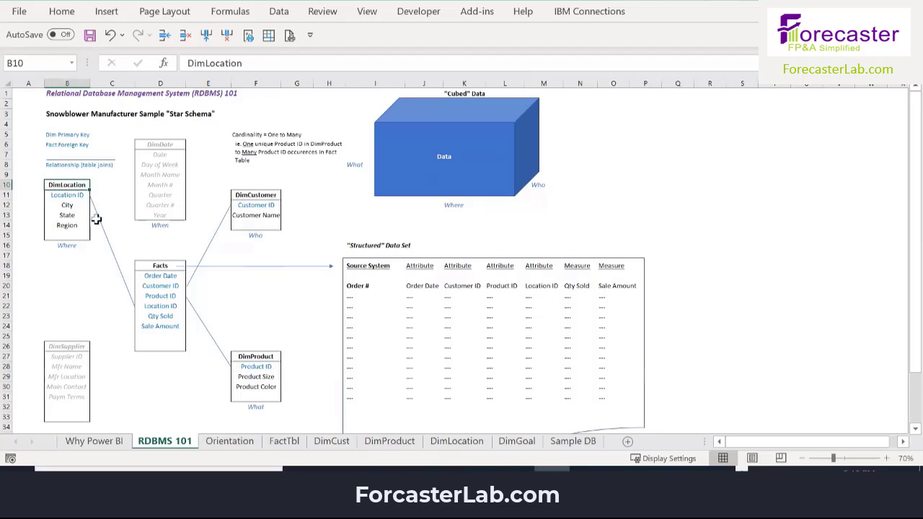
click(162, 275)
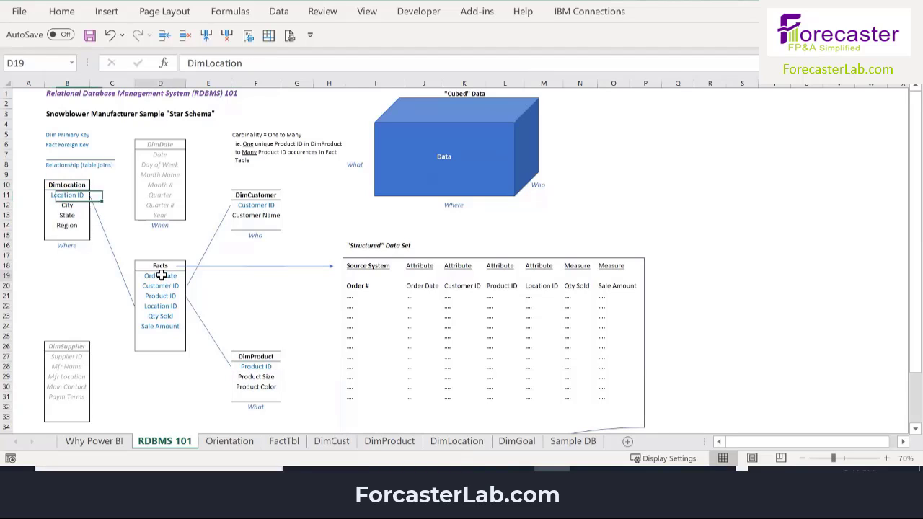
drag(161, 276, 161, 328)
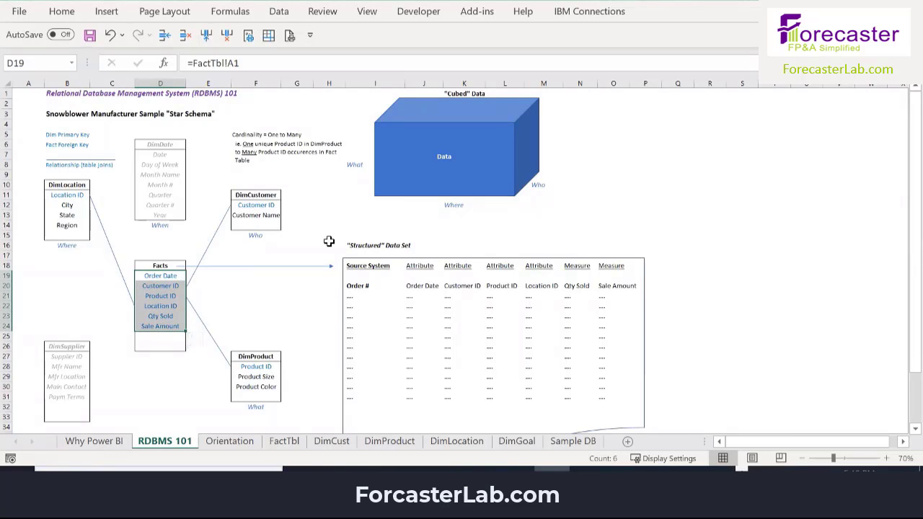
Step: Go through the key and descriptive fields of the DimCustomer, DimProduct and DimLocation tables, ending with City, State and Region
click(264, 206)
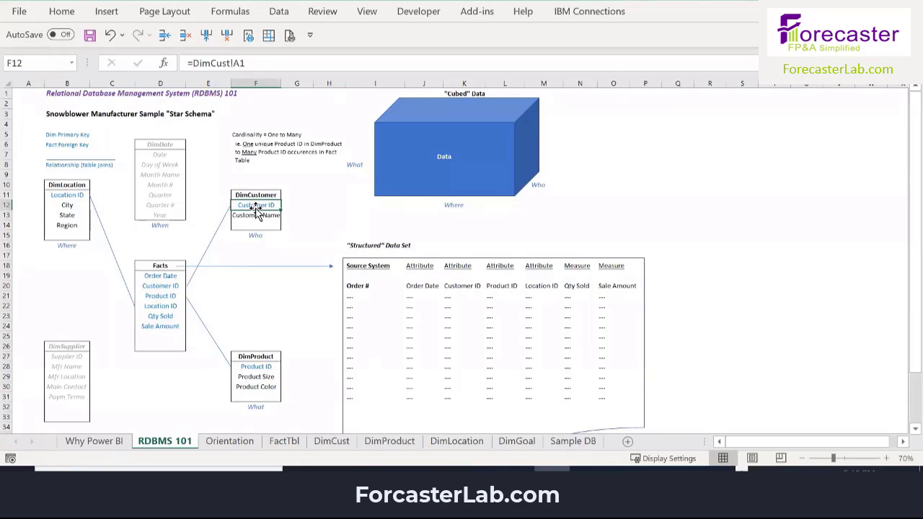
click(265, 378)
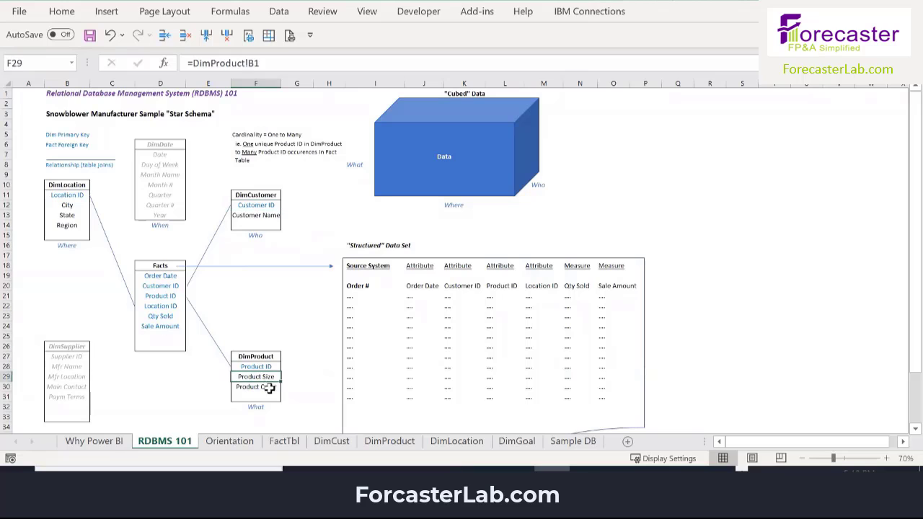
click(266, 388)
click(53, 196)
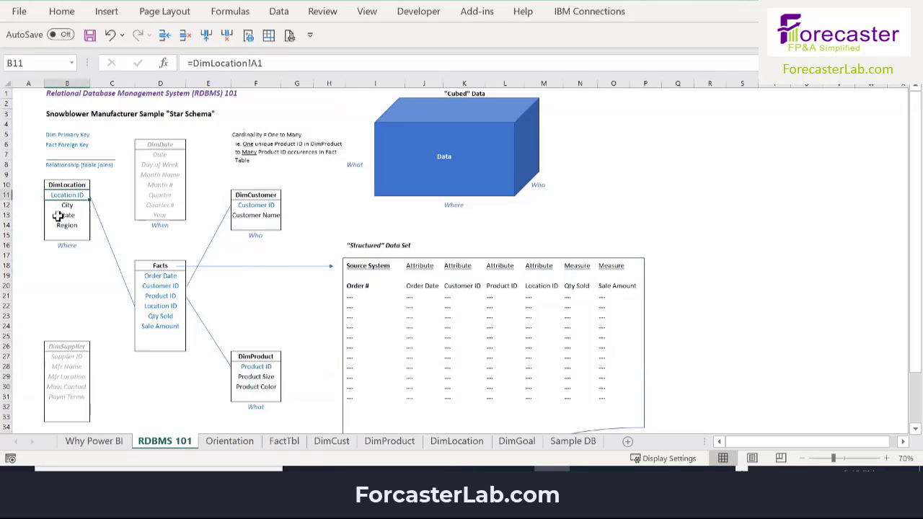
click(70, 207)
key(Down)
key(Down)
key(Down)
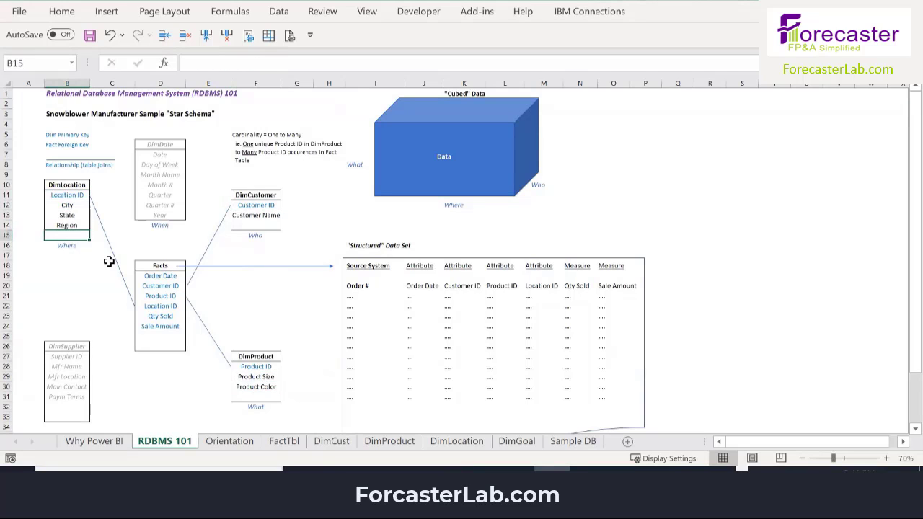
Step: Review the headings of the three dimension tables, DimLocation, DimCustomer and DimProduct
click(66, 186)
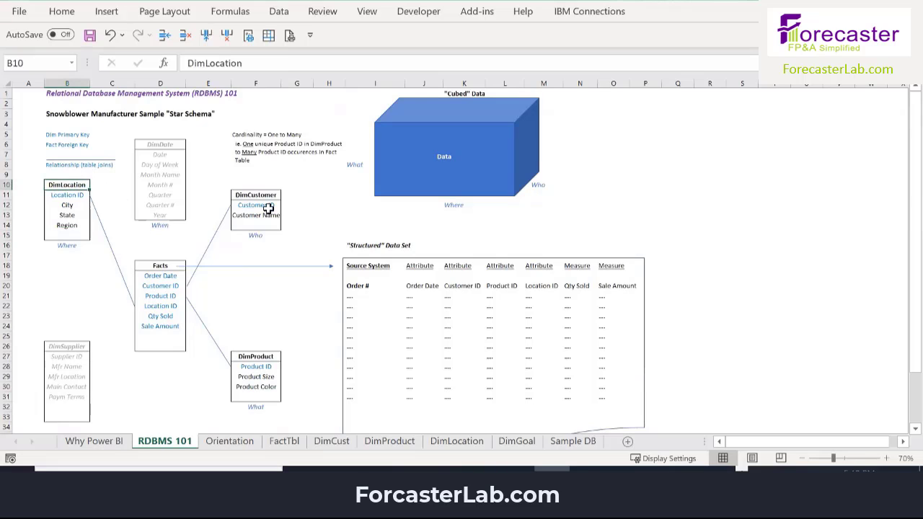
click(271, 193)
click(259, 355)
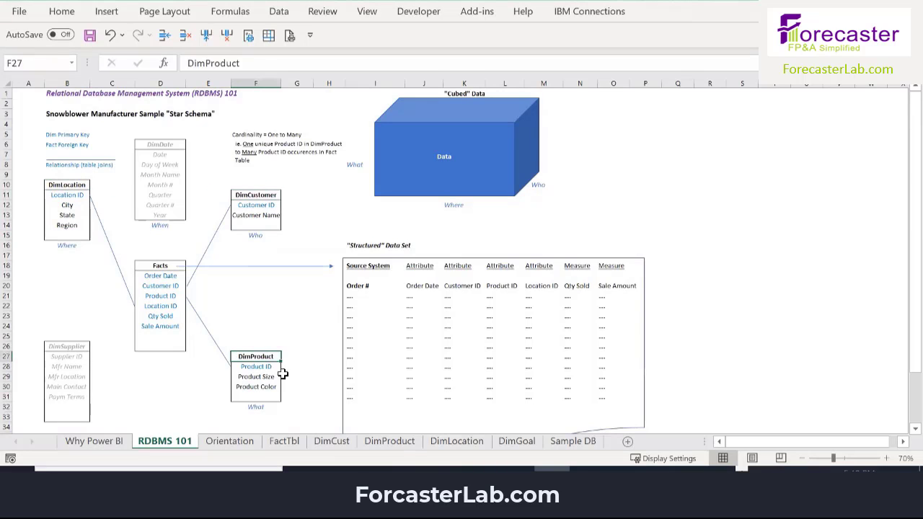
Step: Examine the Dim Primary Key legend and trace the Location ID relationship between the DimLocation and Facts tables
click(63, 134)
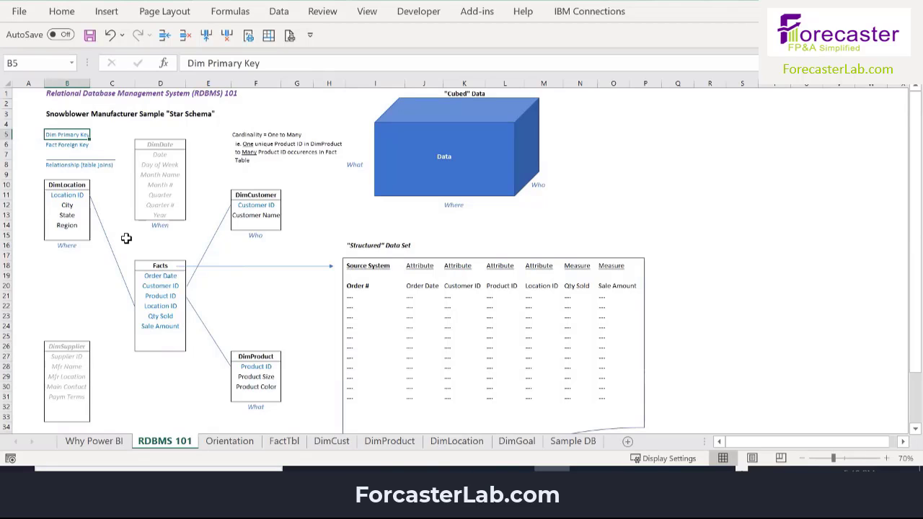
click(62, 102)
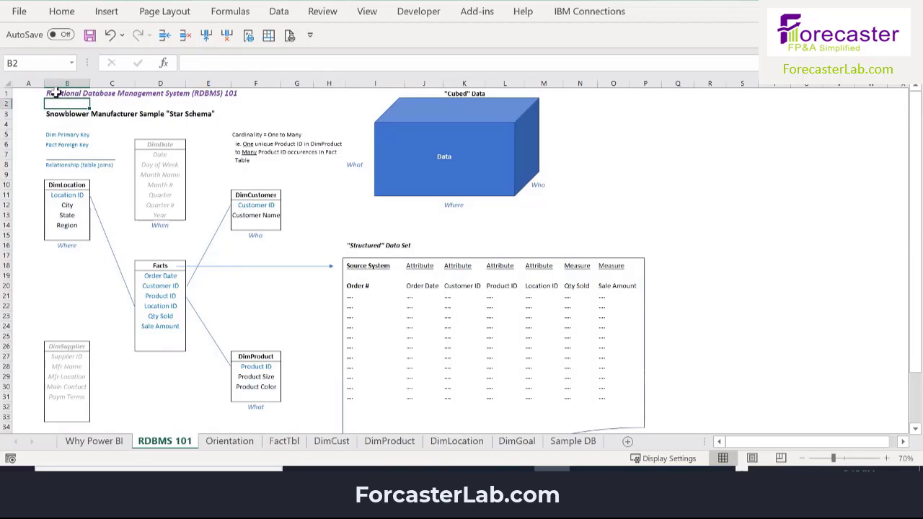
click(56, 93)
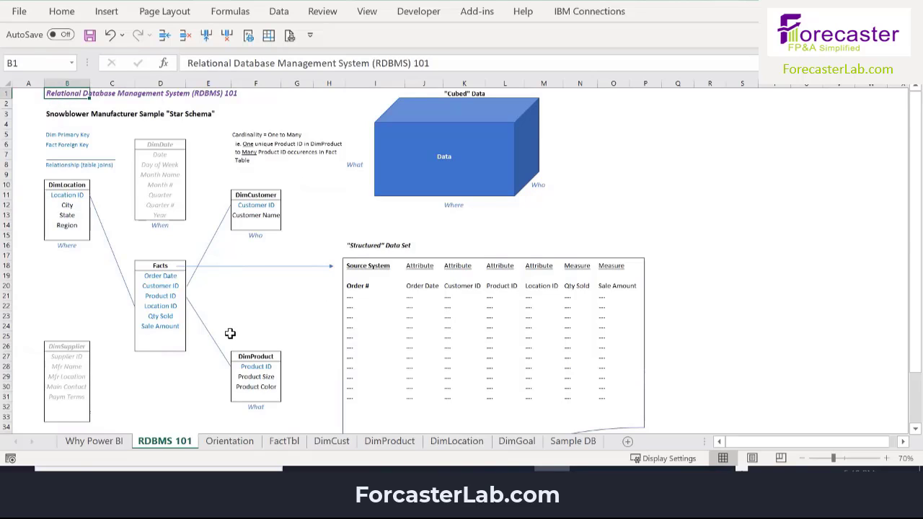
click(160, 306)
click(69, 197)
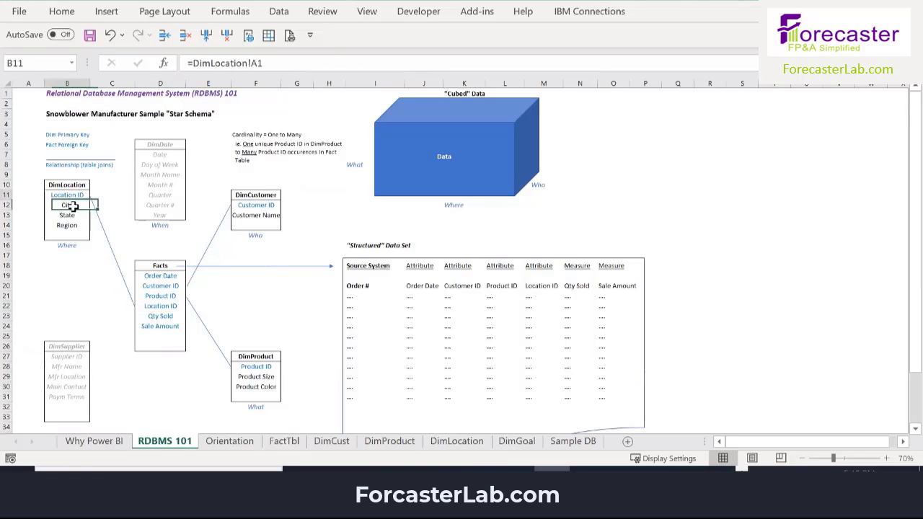
click(142, 305)
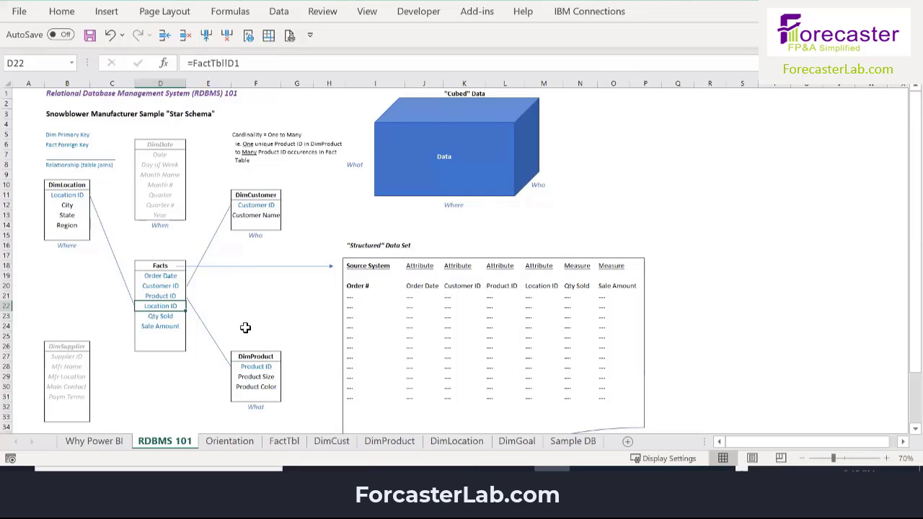
key(Up)
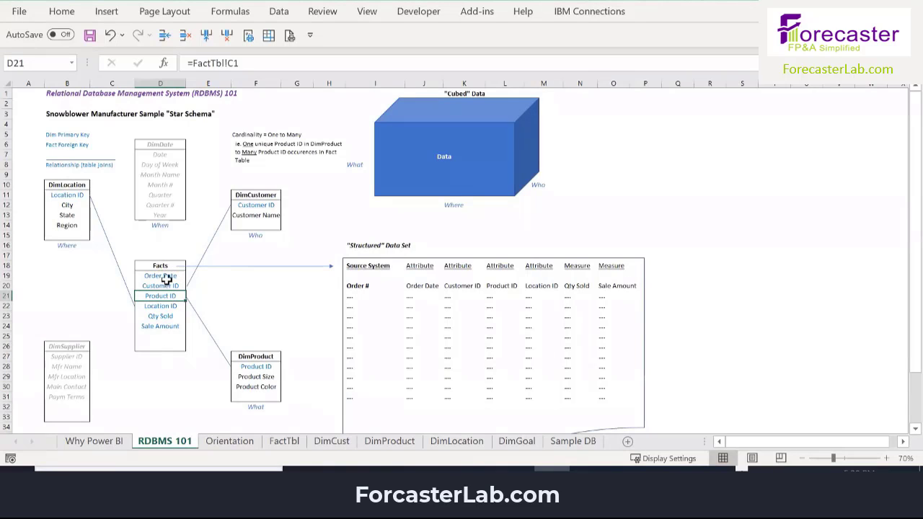
Step: Relate the DimLocation, DimCustomer and DimProduct tables to the Where, Who and What sides of the "Cubed" Data diagram
click(51, 186)
click(243, 196)
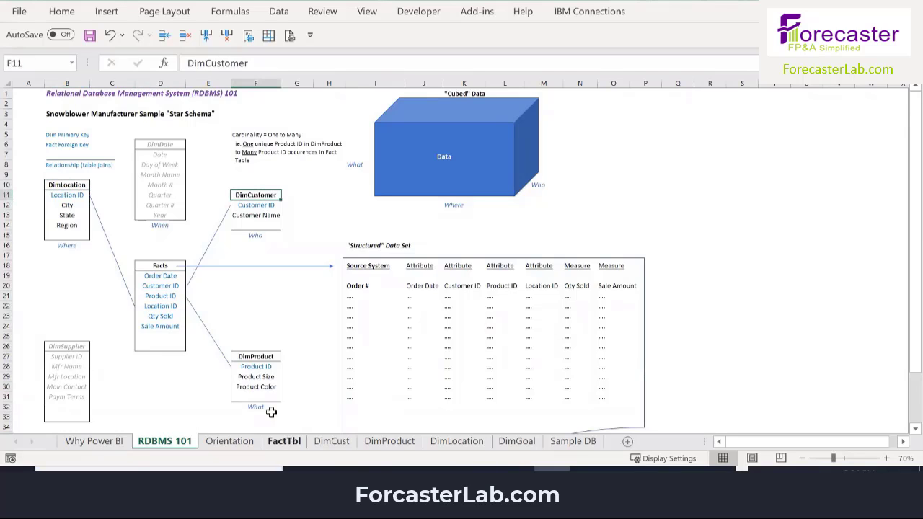
click(271, 355)
click(256, 200)
click(60, 186)
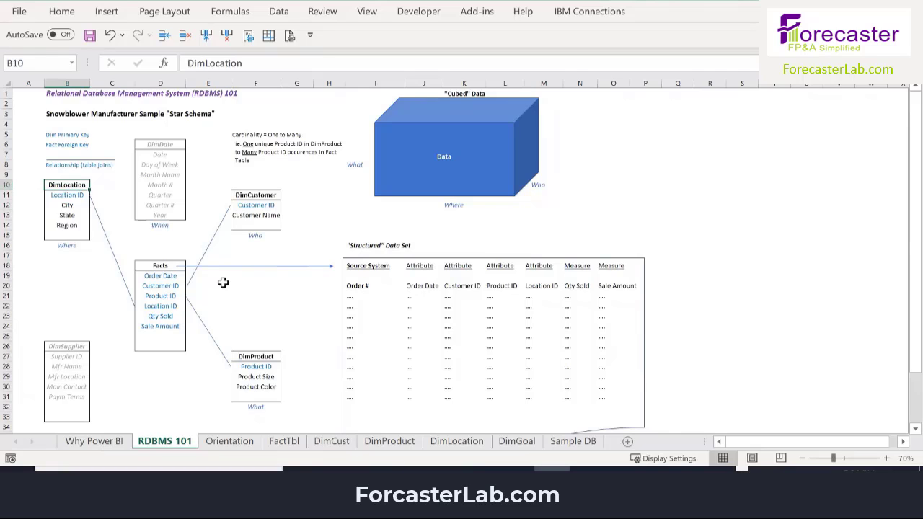
click(68, 245)
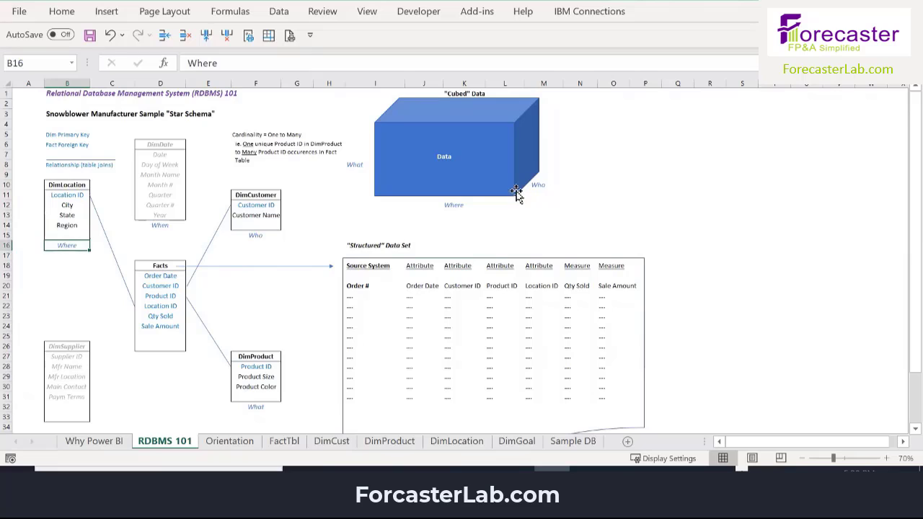
click(362, 166)
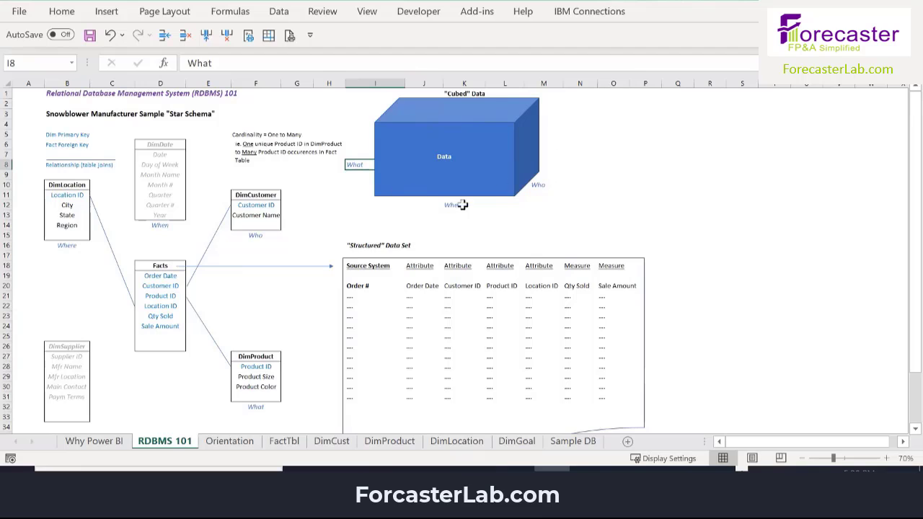
Step: Review the numbered Power BI layout on the Orientation sheet and the customer list on the DimCust sheet
key(ctrl+Page_Down)
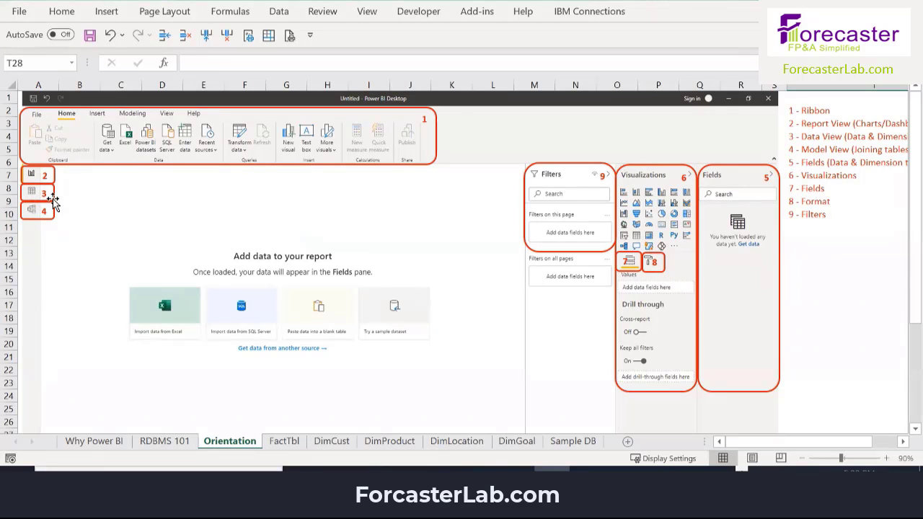
click(333, 443)
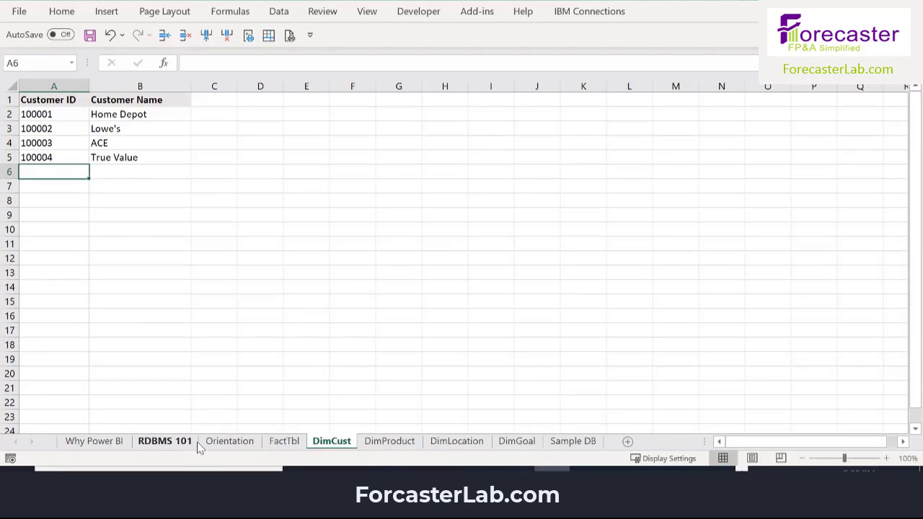
click(231, 442)
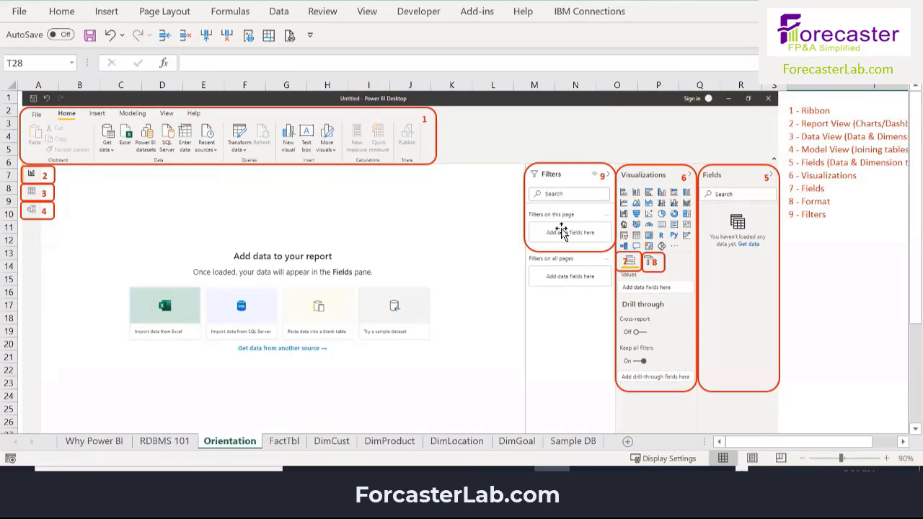
Step: Switch to Power BI Desktop and collapse the Filters, Visualizations and Fields panes in the report view
key(alt+Tab)
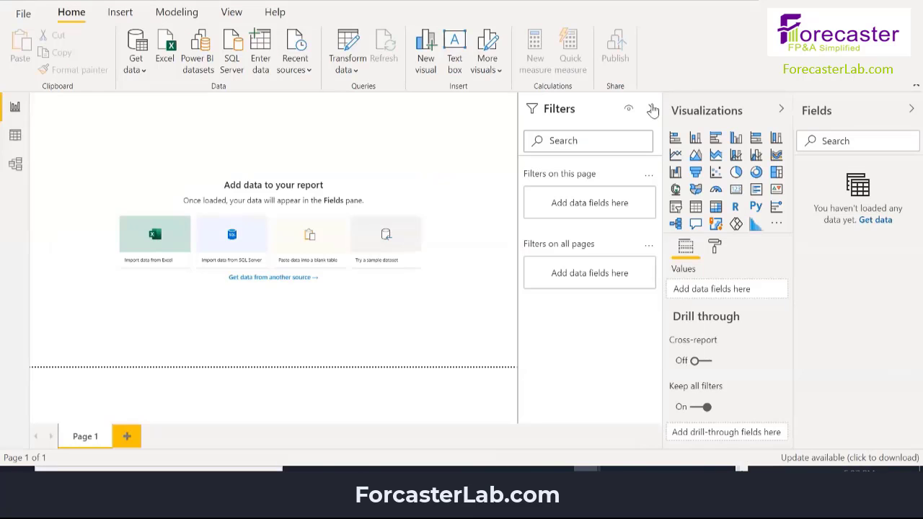
click(650, 109)
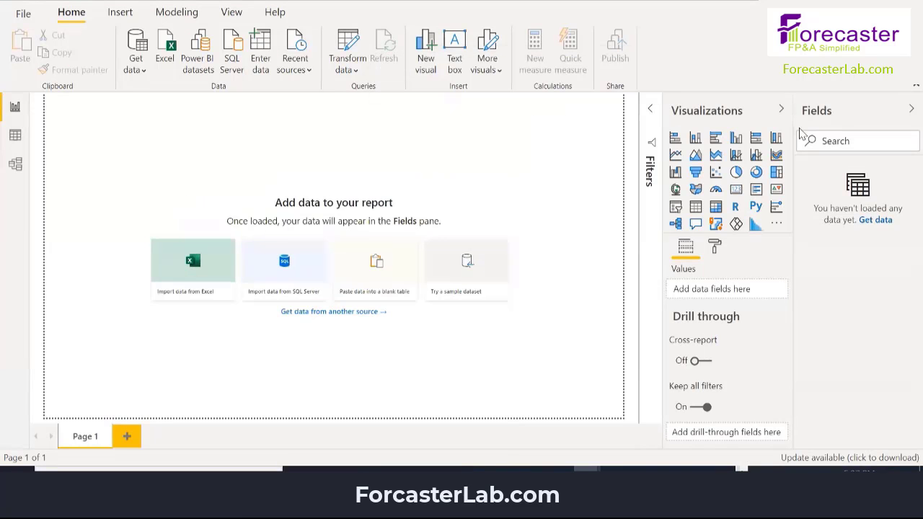
click(781, 109)
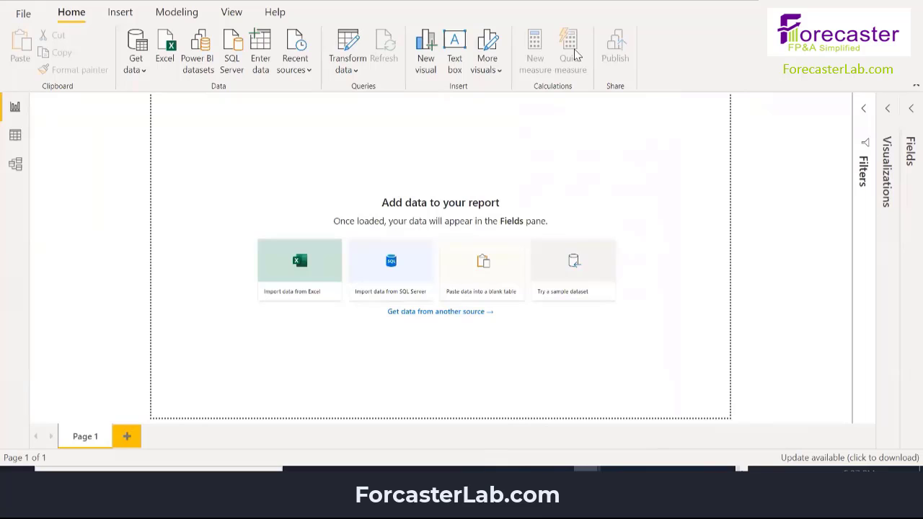
Step: In Data view, connect to the Excel workbook FENG PBI Training.xlsx in the FENG folder under Saved Files
click(15, 136)
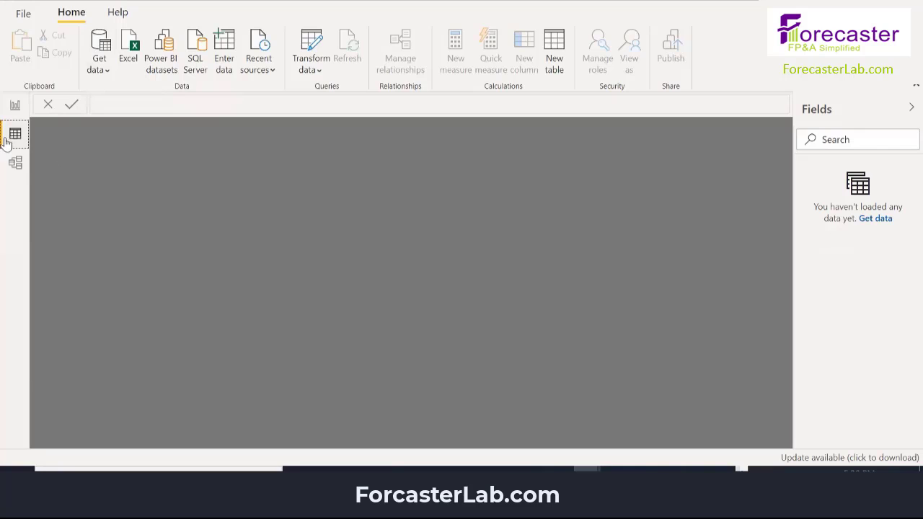
click(106, 71)
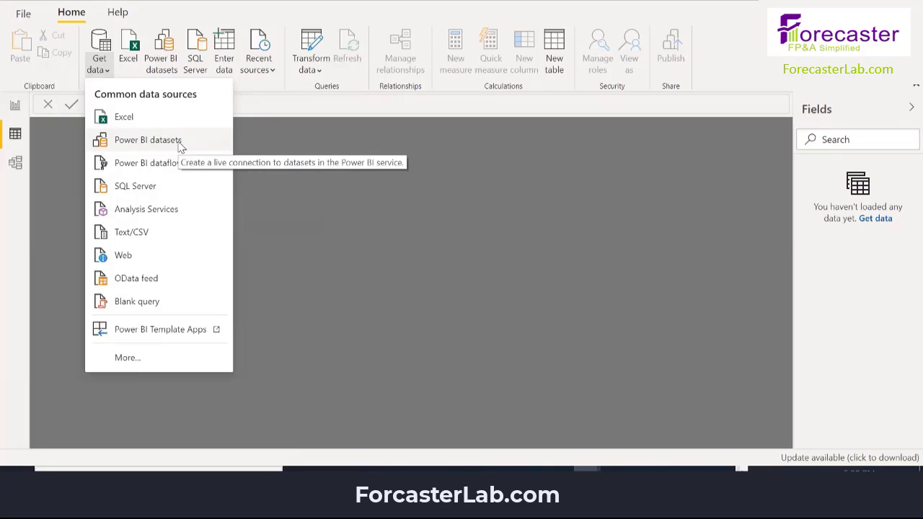
click(124, 118)
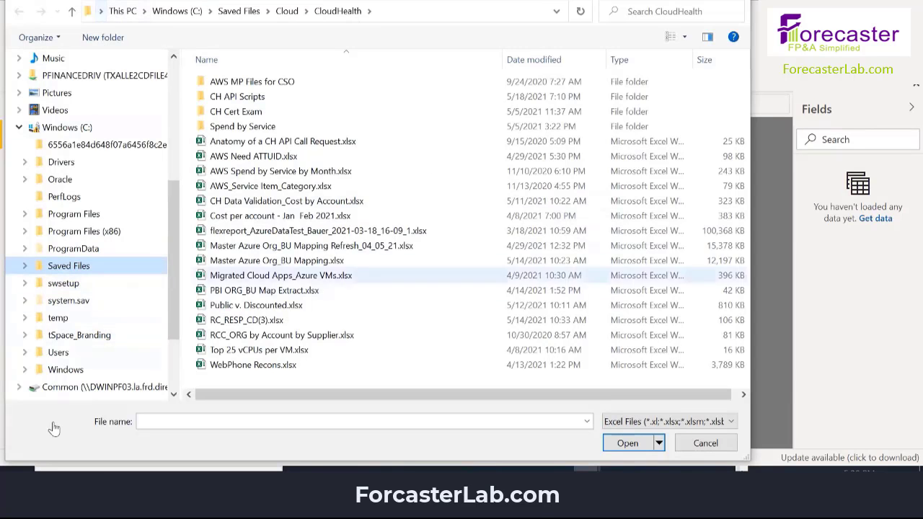
click(23, 269)
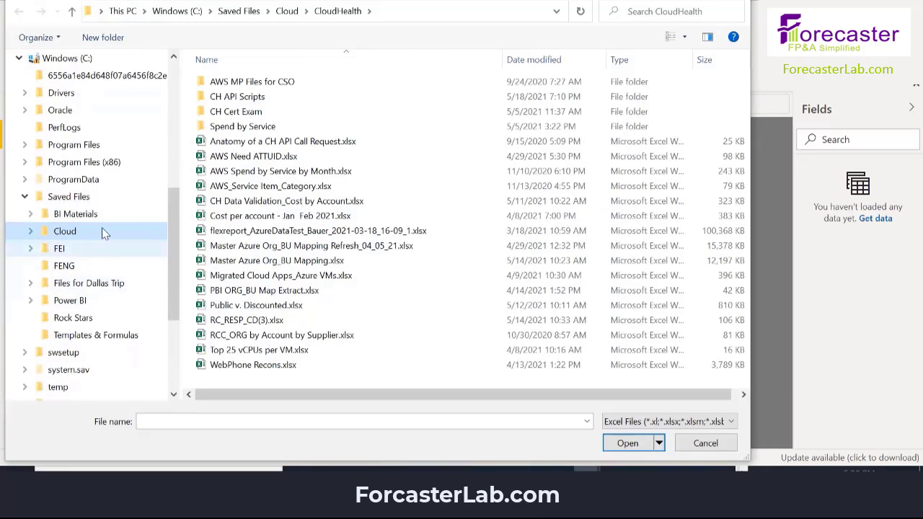
click(64, 265)
click(238, 82)
click(625, 443)
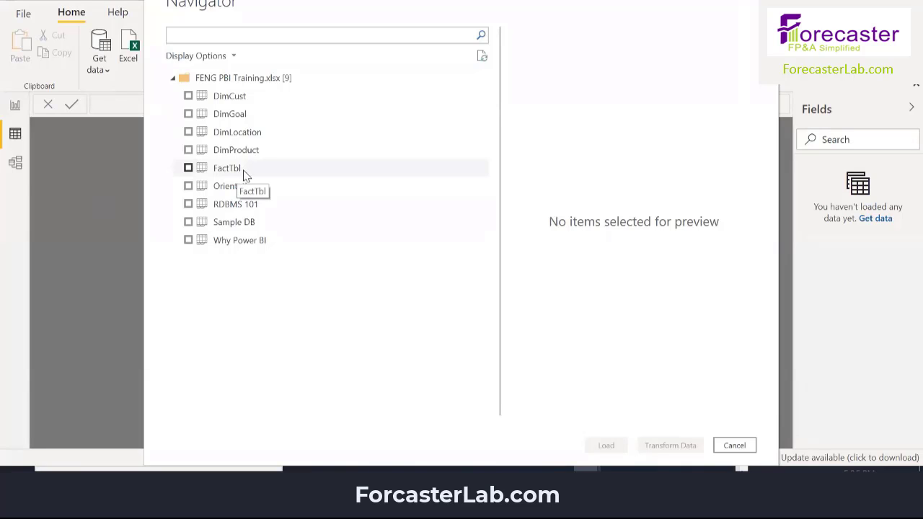
Step: Load the FactTbl, DimCust, DimGoal and DimLocation sheets from FENG PBI Training.xlsx into the data model
click(189, 168)
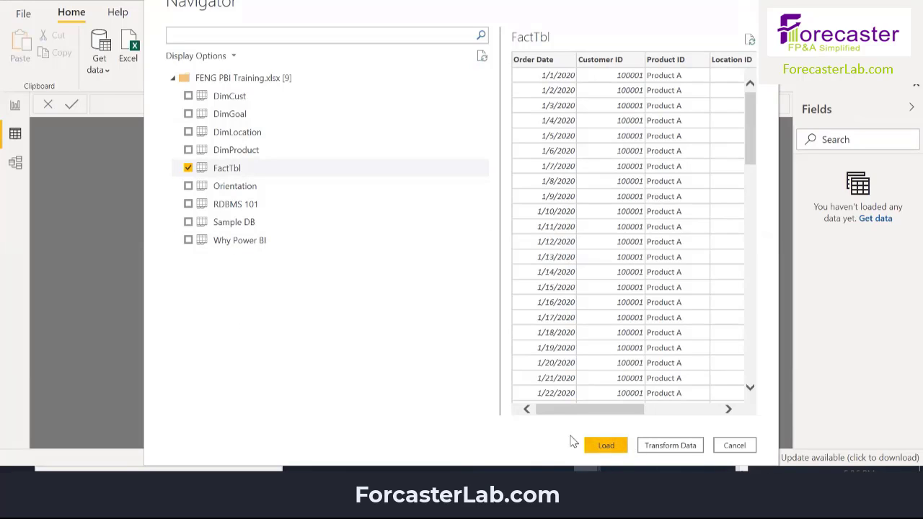
click(609, 453)
click(188, 96)
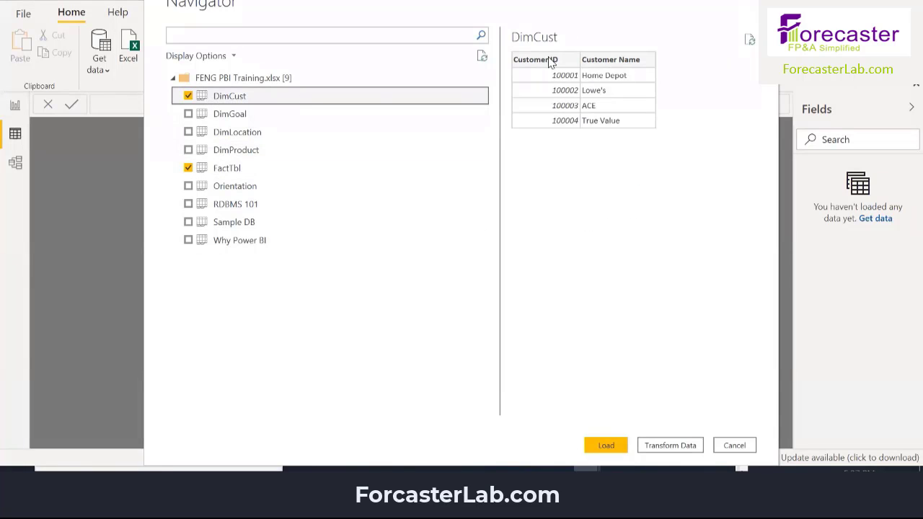
click(189, 114)
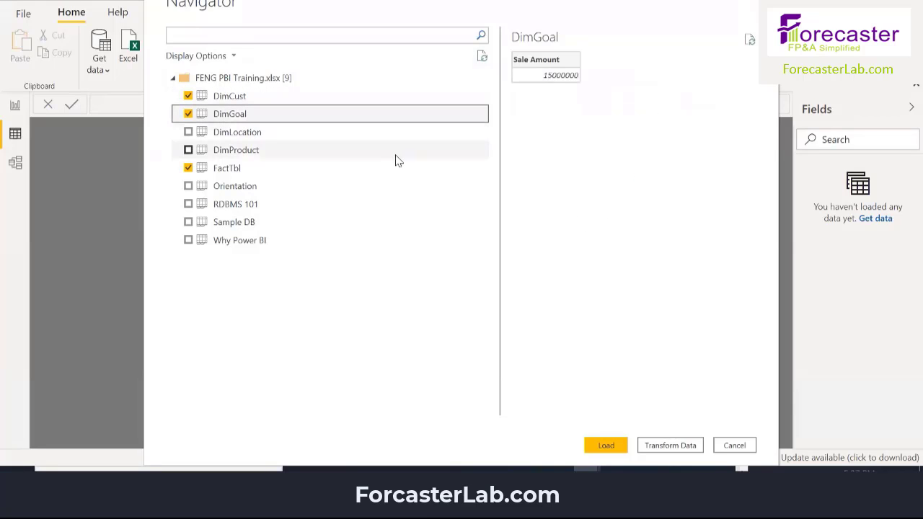
click(188, 132)
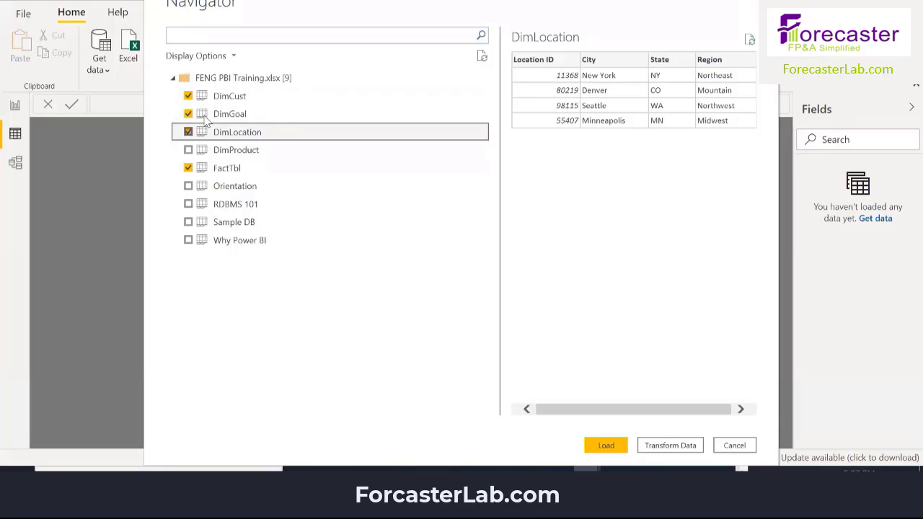
click(604, 445)
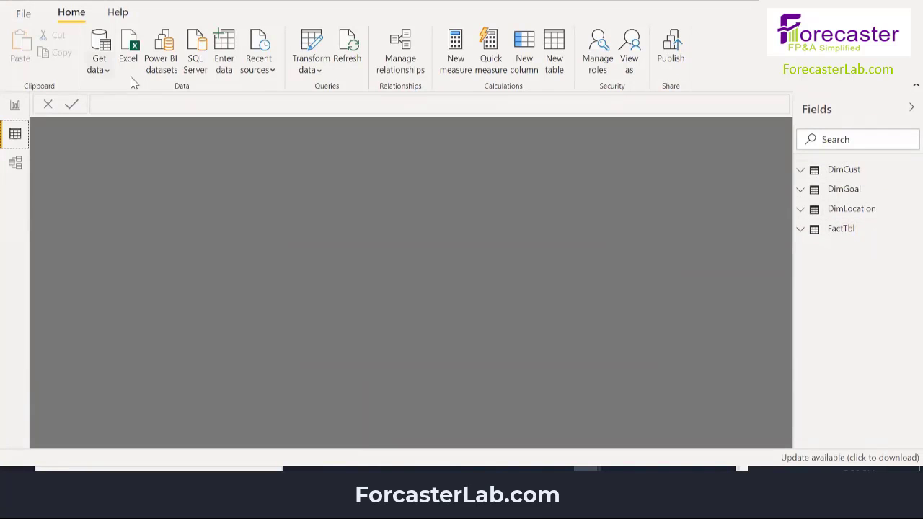
Step: Connect to FENG PBI Training.xlsx again and select the DimProduct sheet to transform its data
click(105, 72)
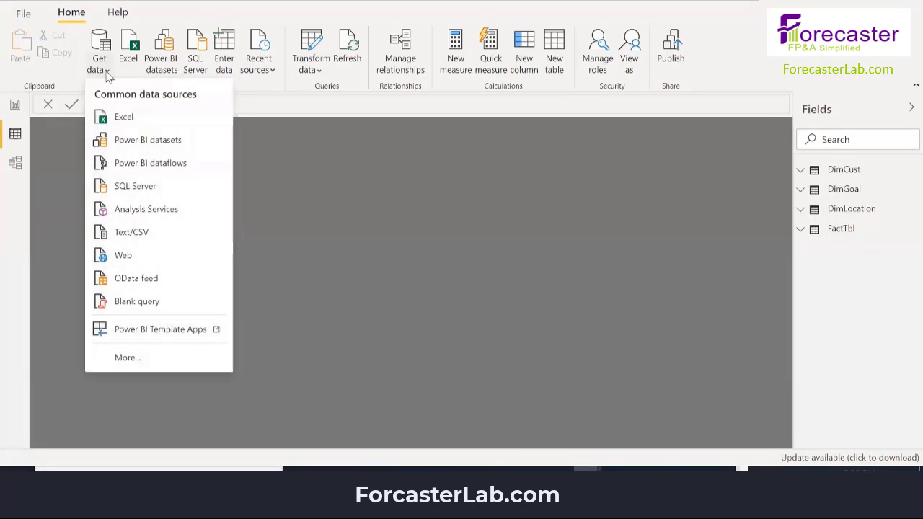
click(115, 118)
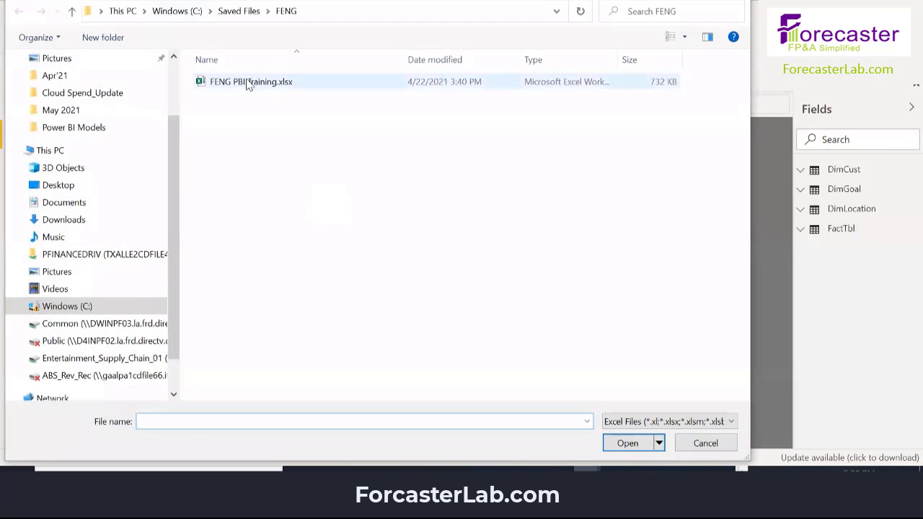
click(249, 82)
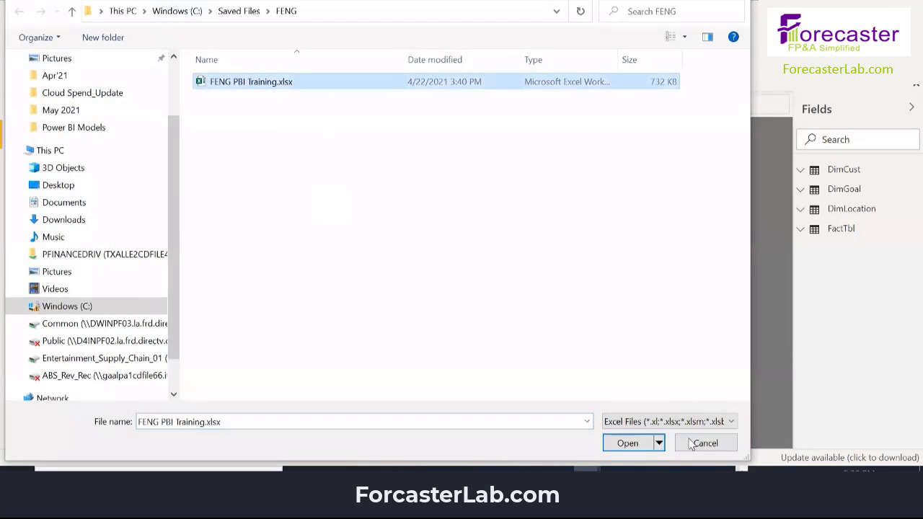
click(627, 443)
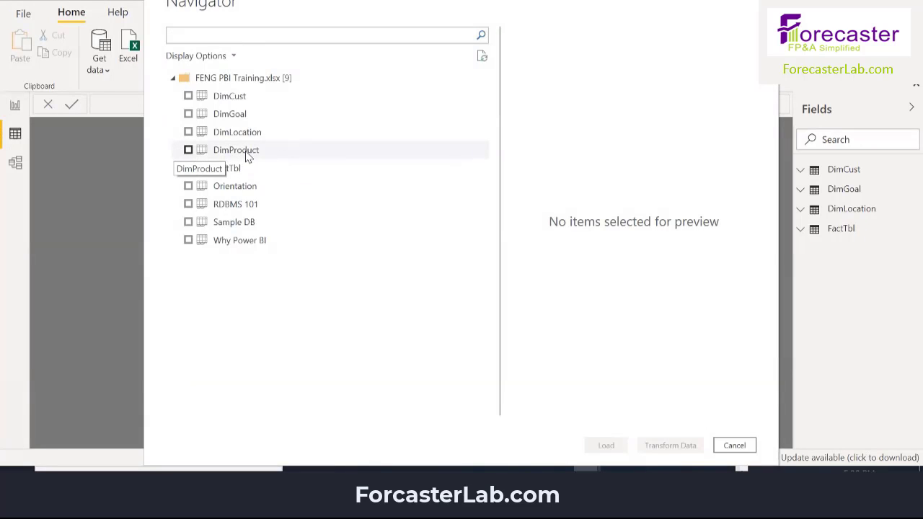
click(189, 150)
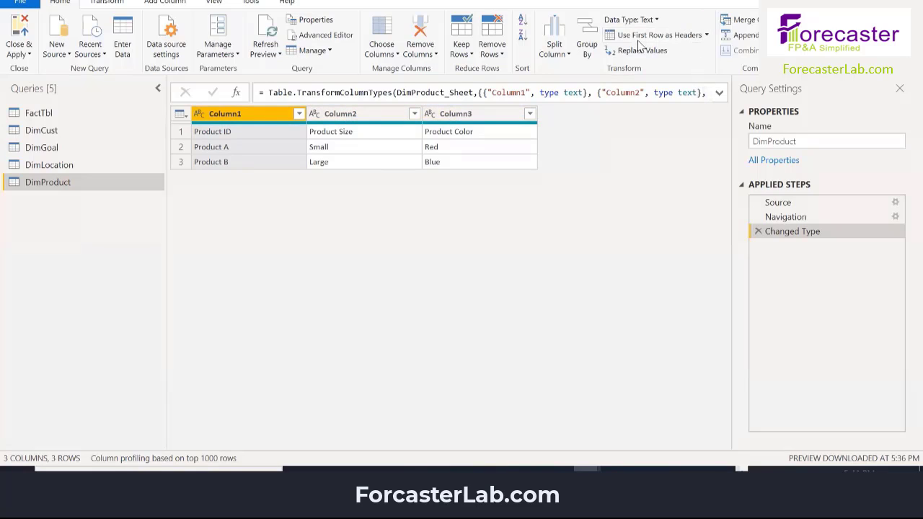
Step: Promote the first row of the DimProduct query to column headers and check the data types available for Product ID
click(706, 36)
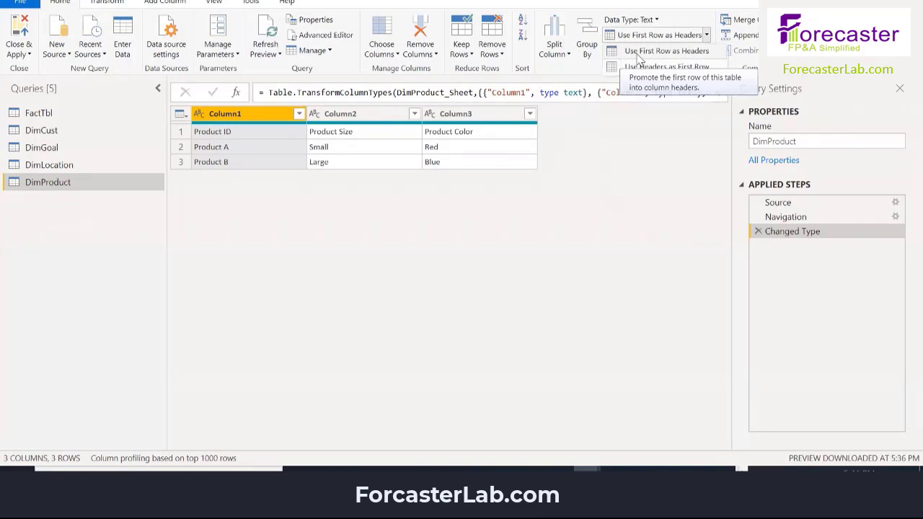
click(696, 56)
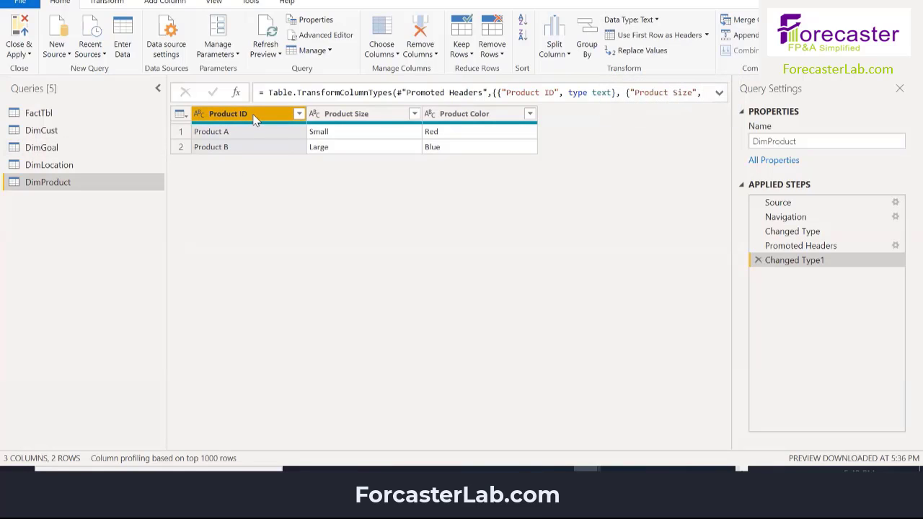
click(656, 20)
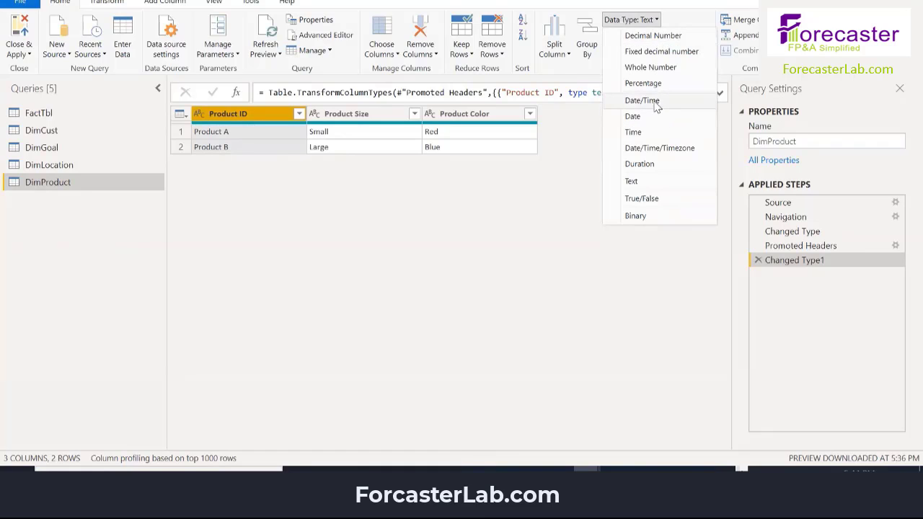
key(Escape)
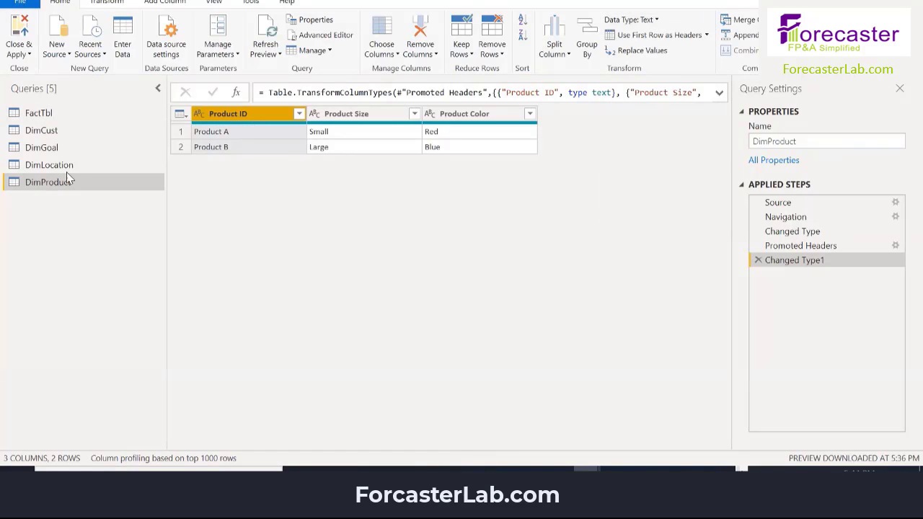
Step: Examine the column operations available for the Customer ID column of the FactTbl query
click(39, 114)
right_click(357, 114)
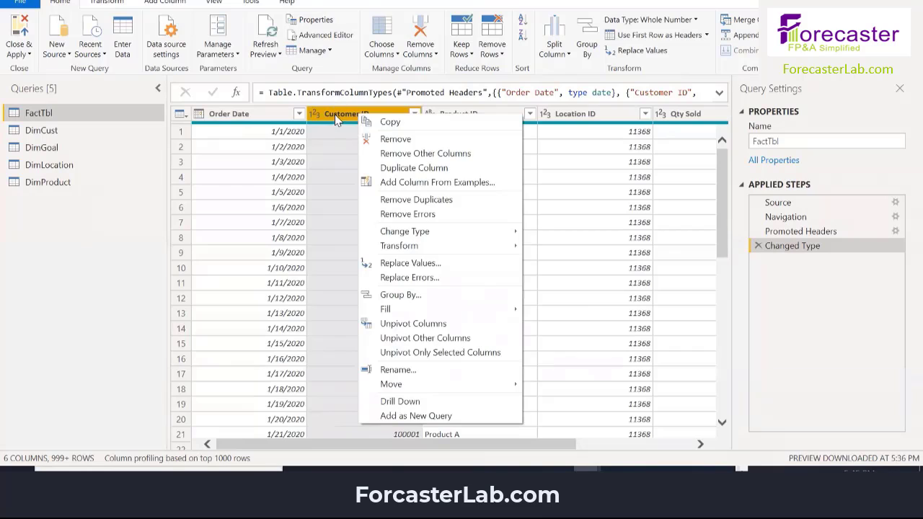
click(335, 120)
right_click(337, 115)
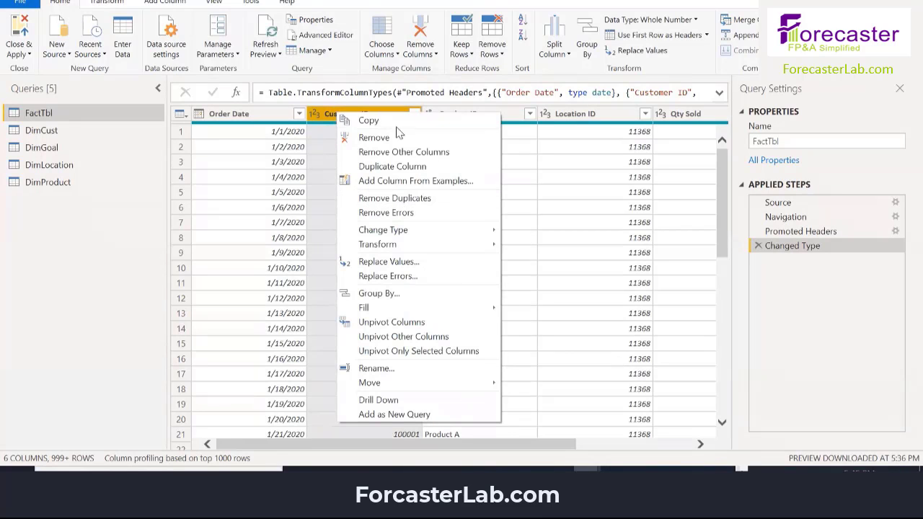
click(382, 213)
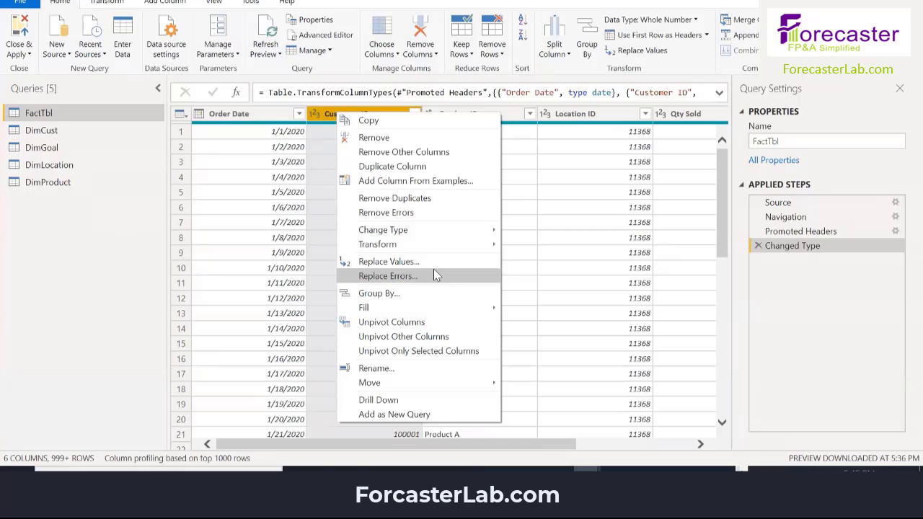
click(97, 231)
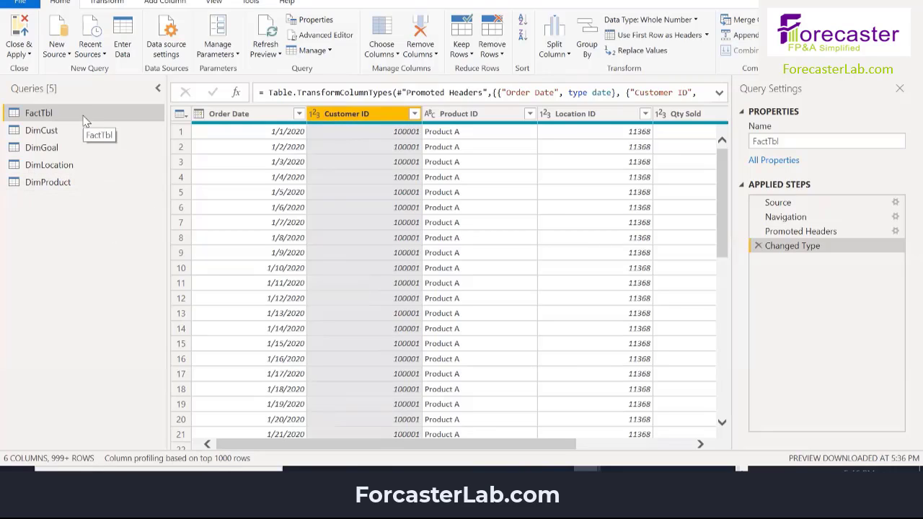
Step: Close and apply the query changes, and set the date format of FactTbl's Order Date column to 03/14/2001 (mm/dd/yyyy)
click(20, 49)
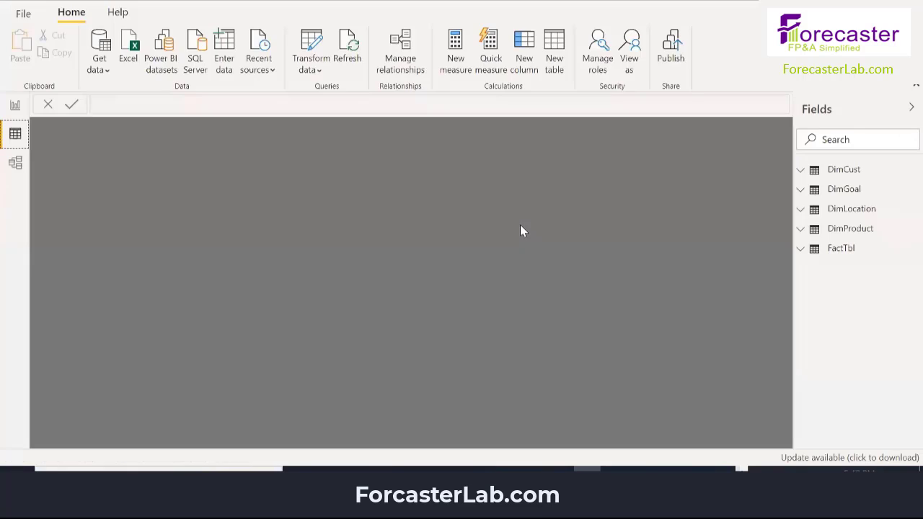
click(841, 250)
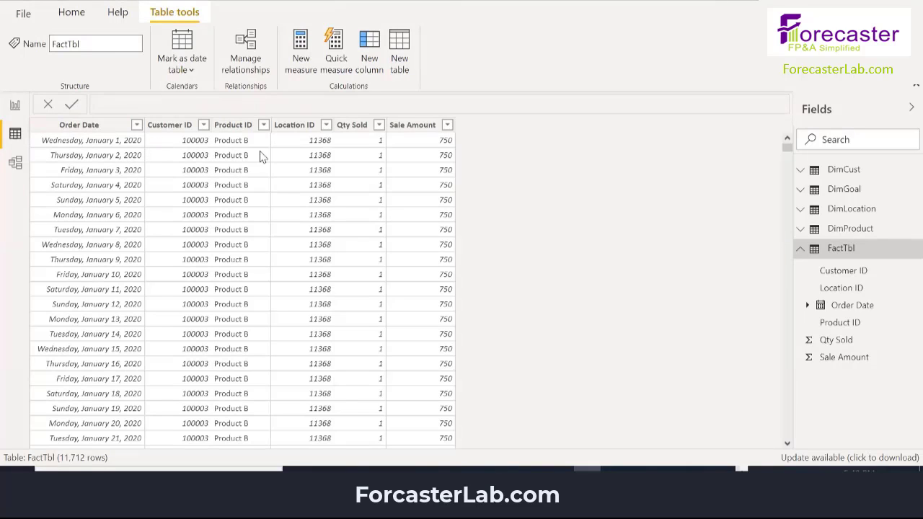
click(79, 128)
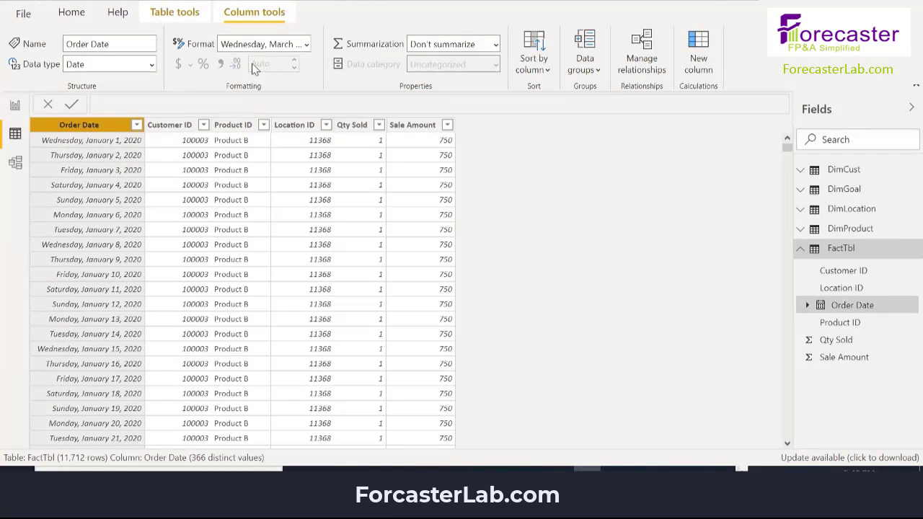
click(307, 46)
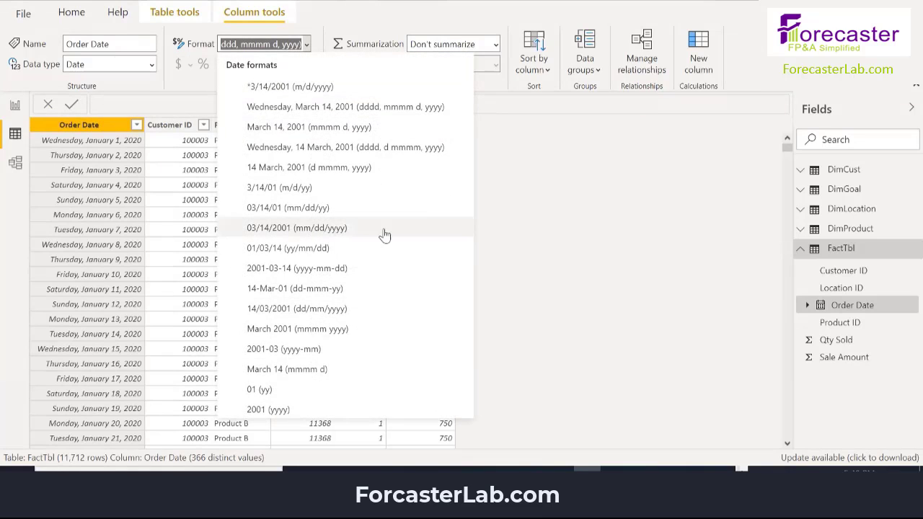
click(296, 229)
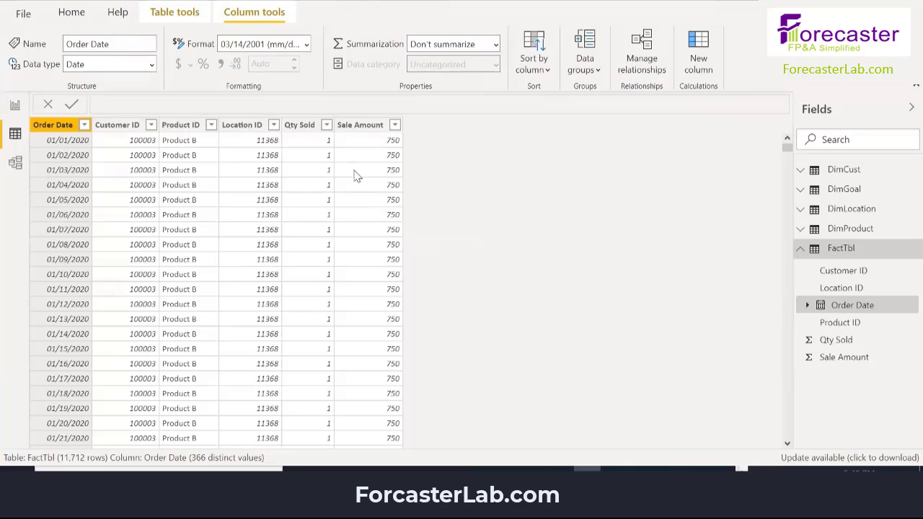
Step: Format Sale Amount as $ English (United States) currency and show Qty Sold with a thousands separator in FactTbl
click(372, 126)
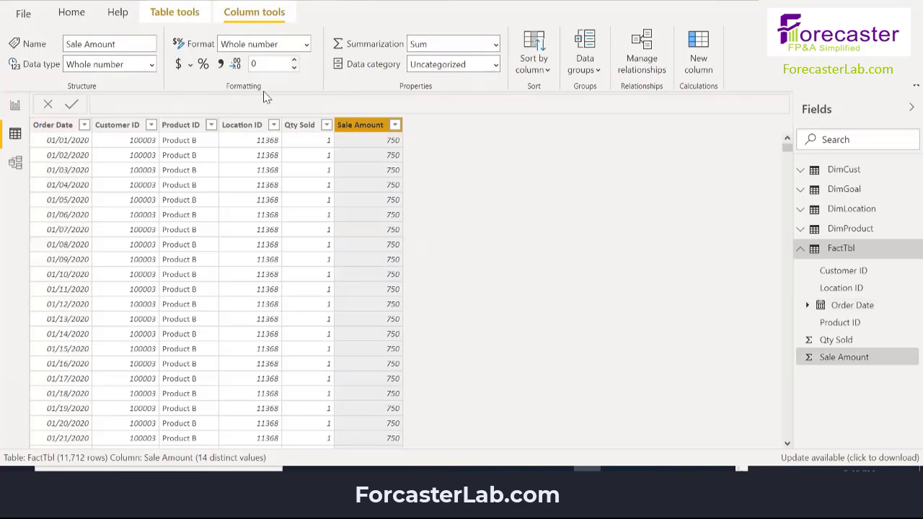
click(192, 65)
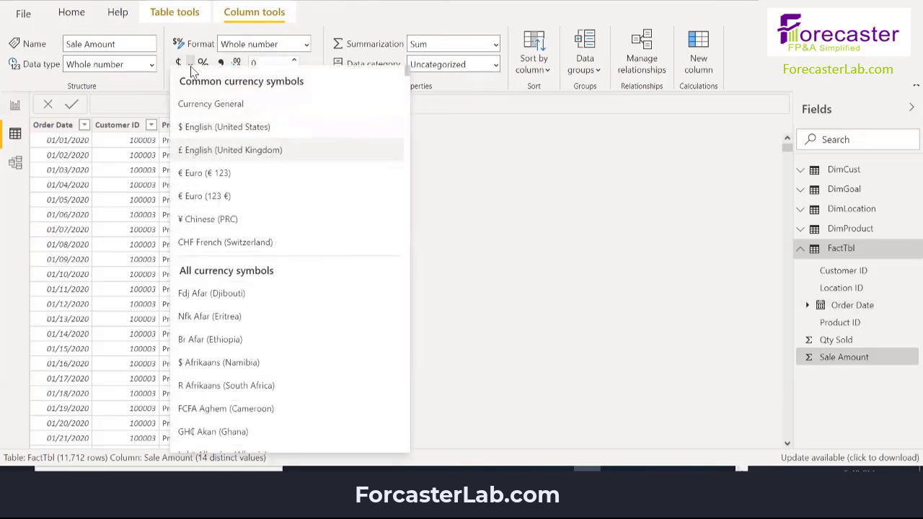
click(191, 137)
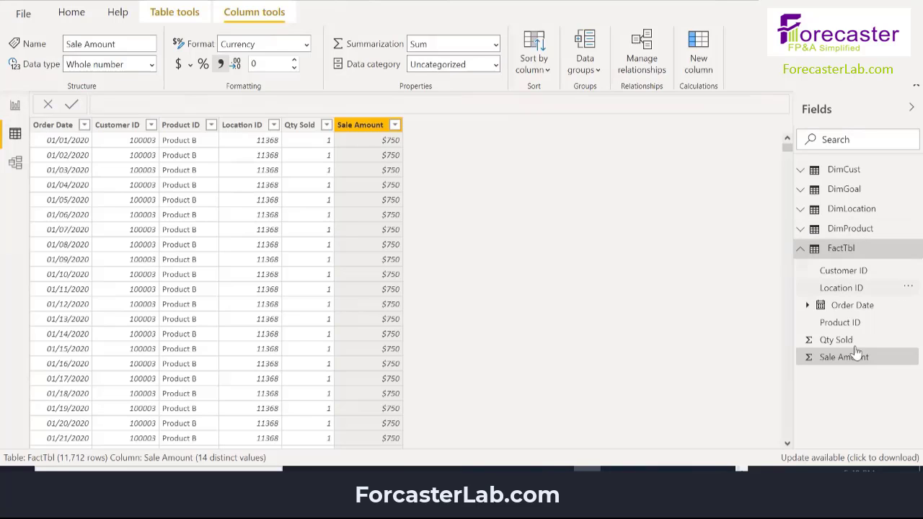
click(300, 126)
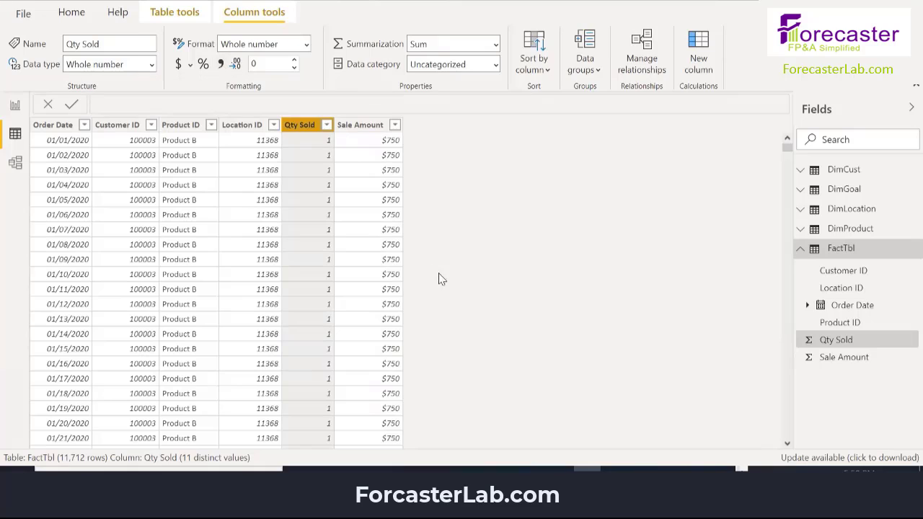
click(220, 65)
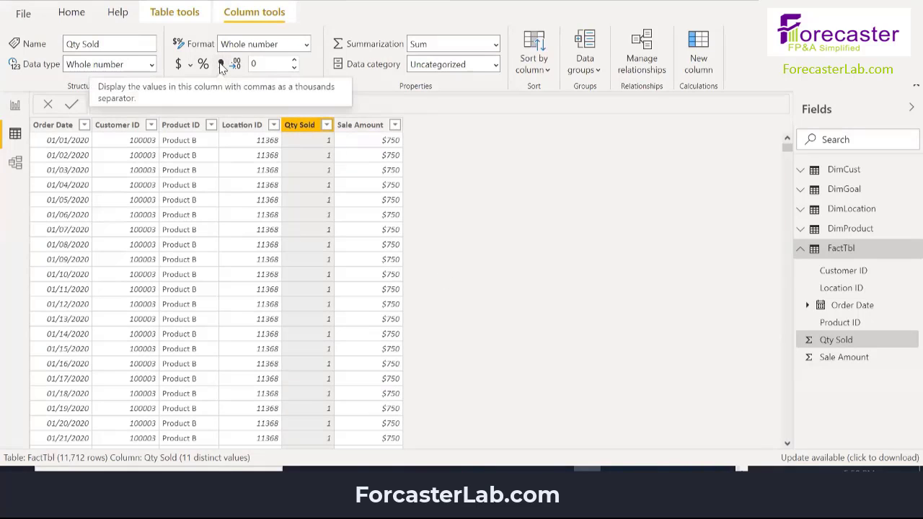
Step: In Model view, arrange DimCust, DimProduct and DimLocation around FactTbl and set the unrelated DimGoal table apart at the upper right
click(16, 163)
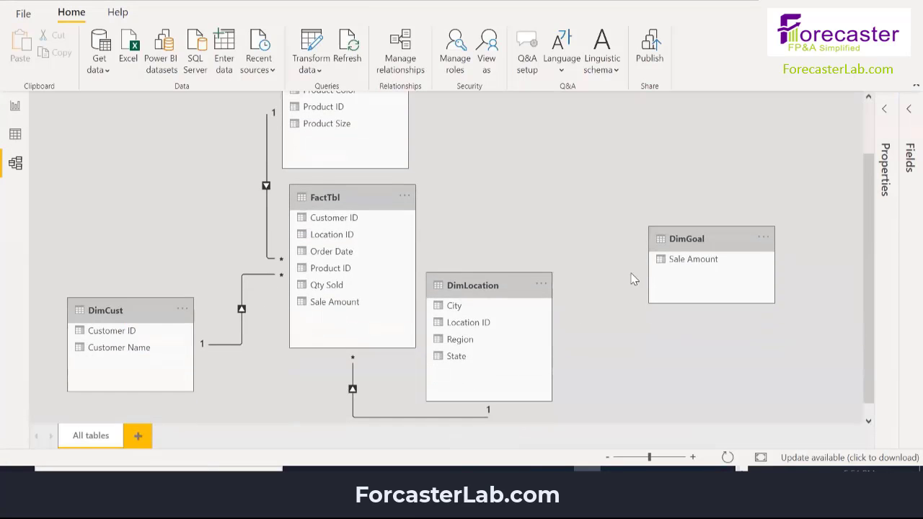
drag(552, 353, 602, 243)
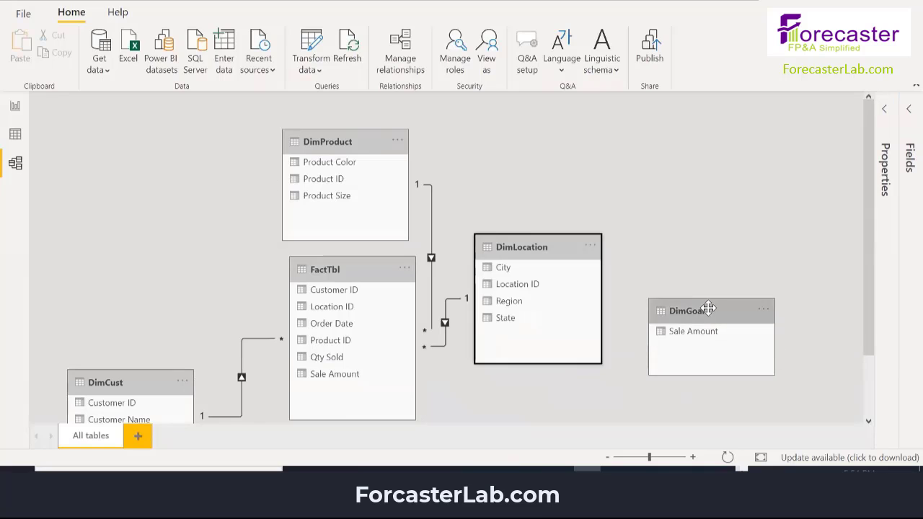
drag(712, 314, 777, 315)
drag(132, 382, 143, 220)
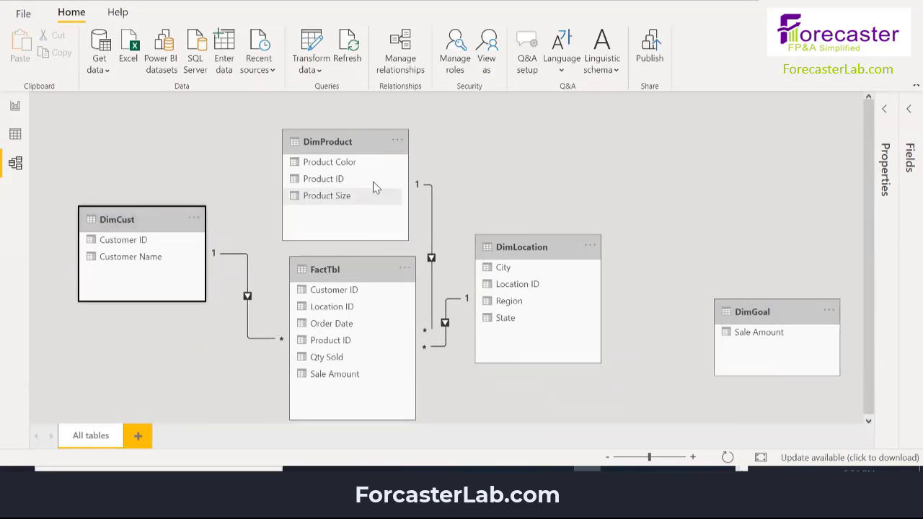
drag(355, 142, 358, 128)
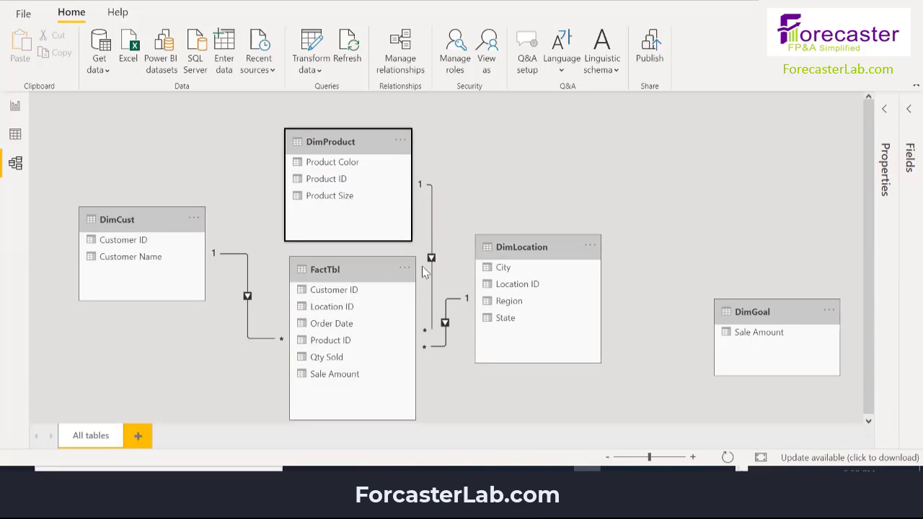
drag(580, 303, 617, 328)
drag(779, 310, 743, 110)
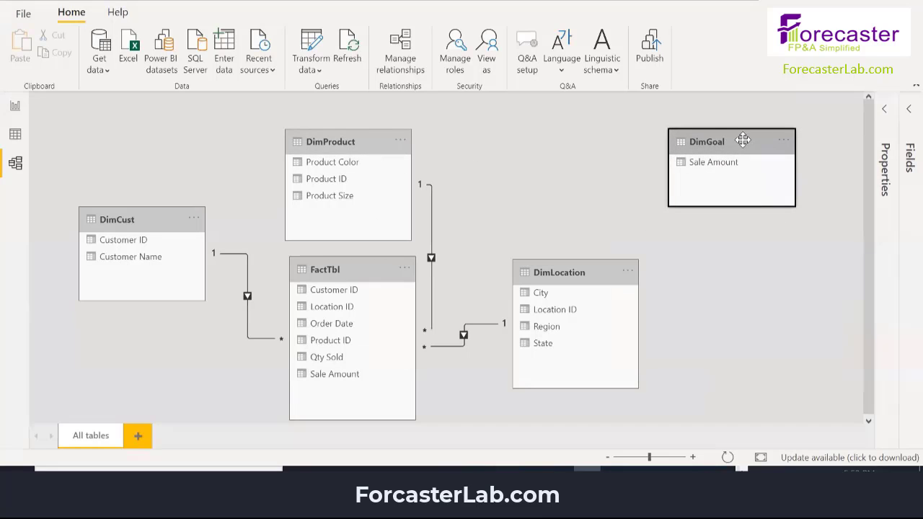
drag(742, 140, 750, 140)
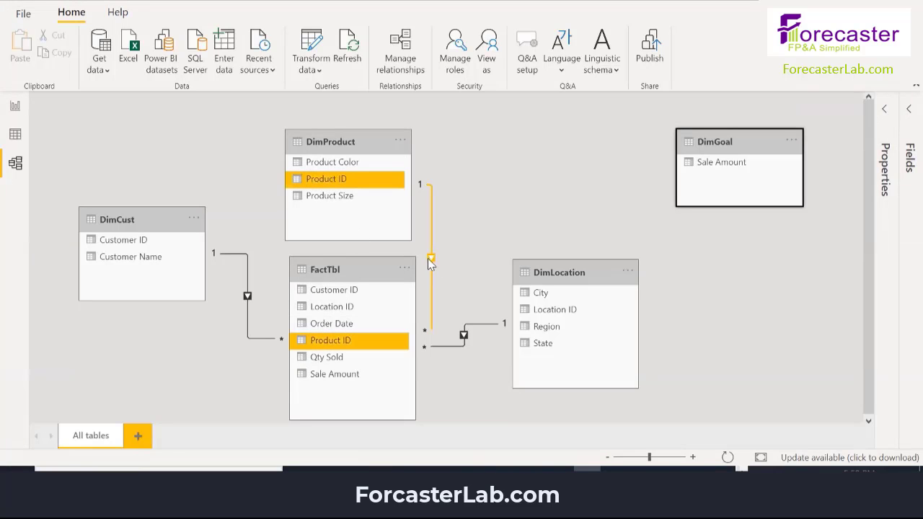
Step: Try to create a new relationship between DimProduct's Product ID and FactTbl, and view the available cardinality options
click(400, 52)
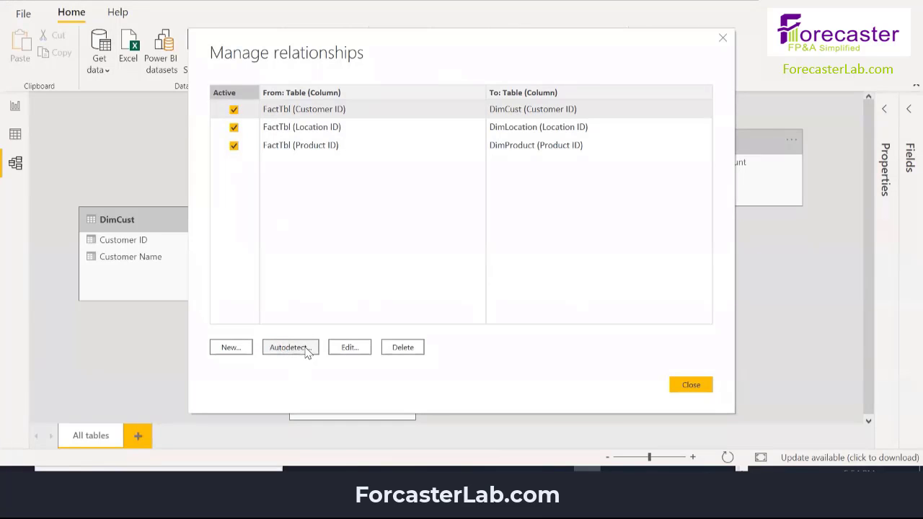
click(231, 348)
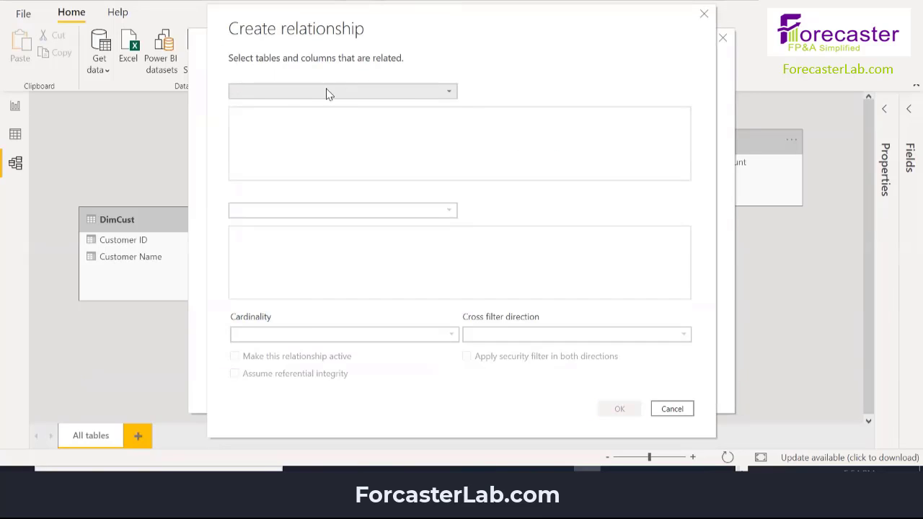
click(449, 92)
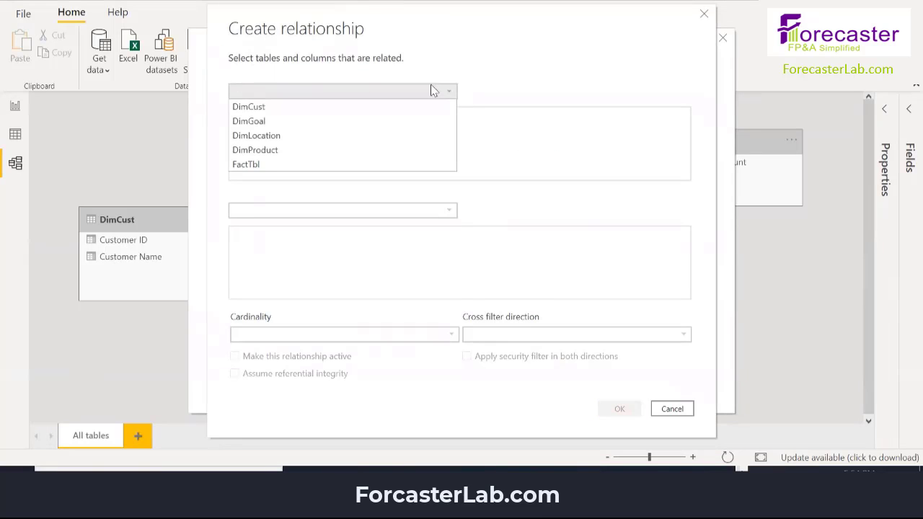
click(248, 151)
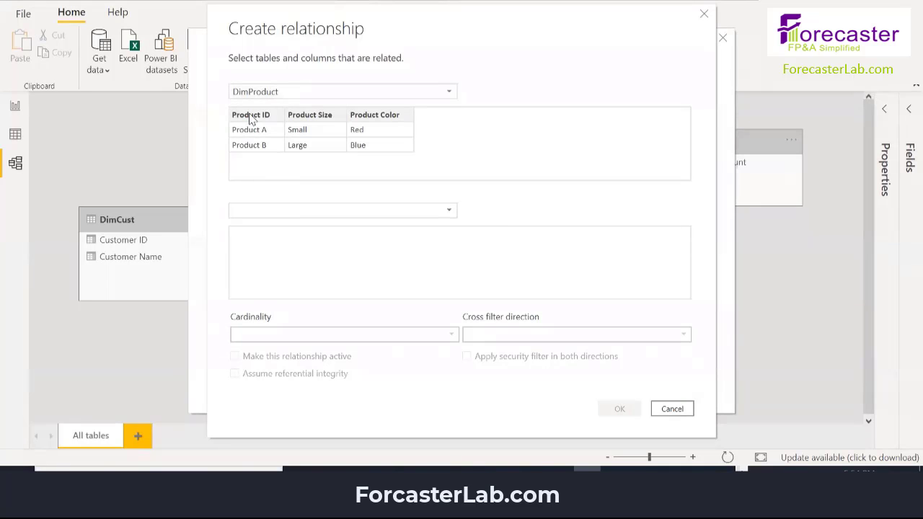
click(250, 117)
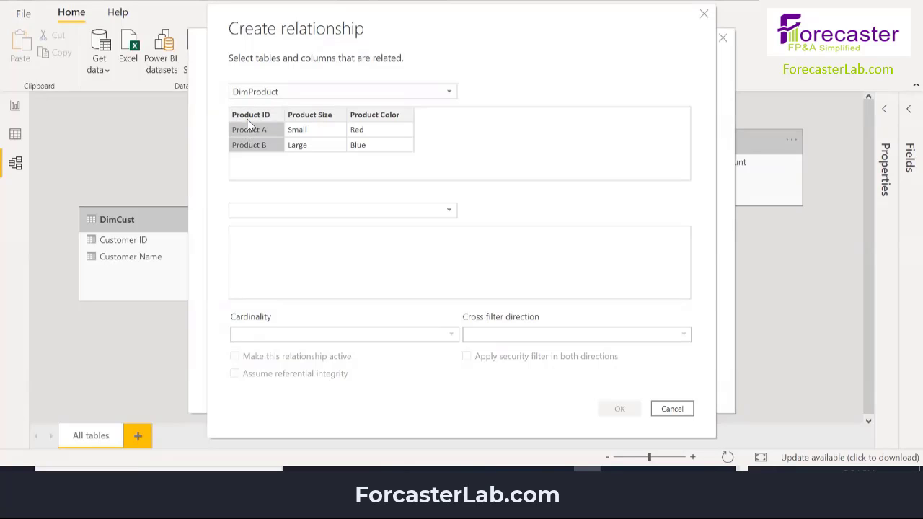
click(453, 214)
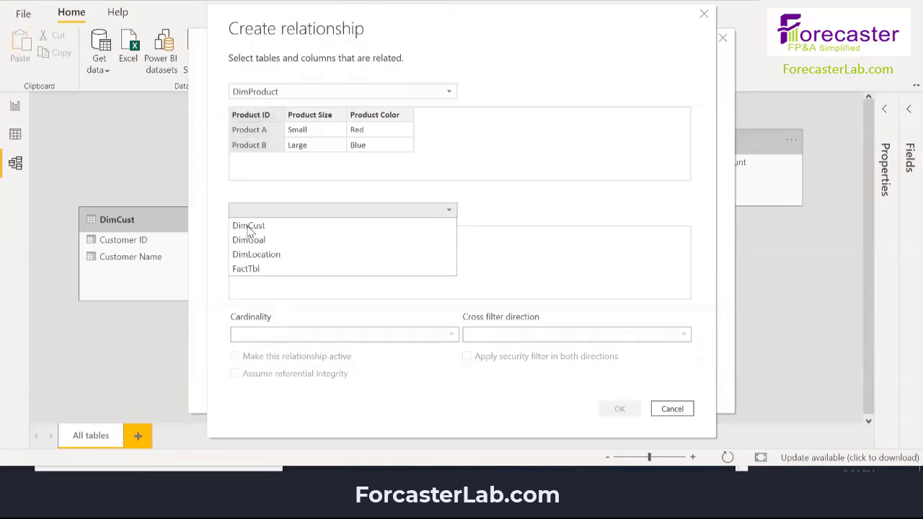
click(245, 269)
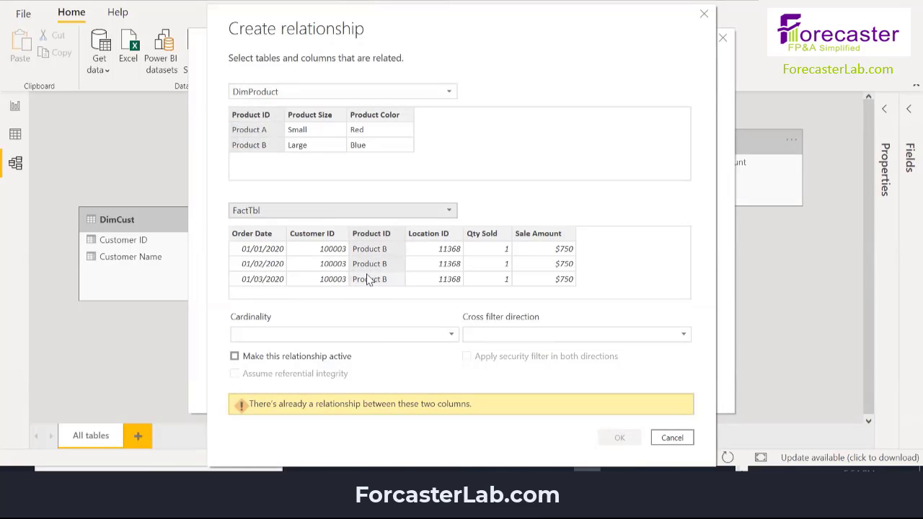
click(443, 334)
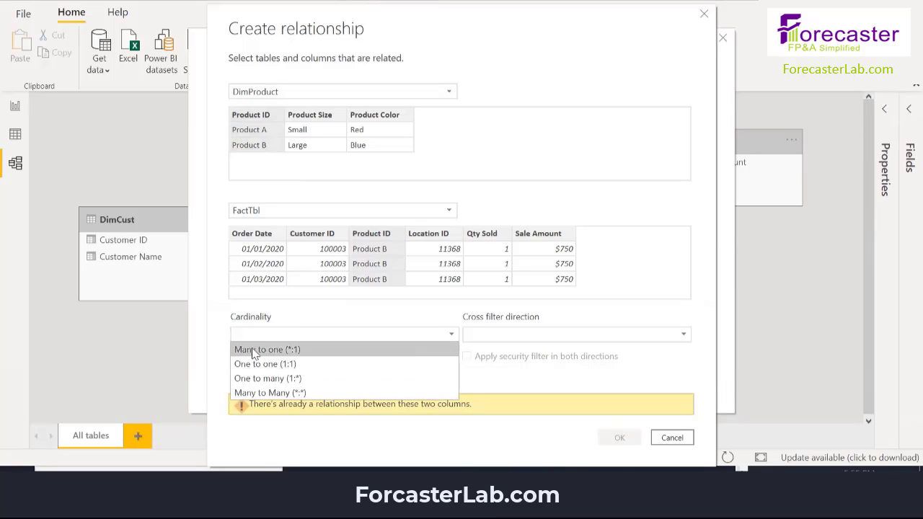
key(Escape)
key(Escape)
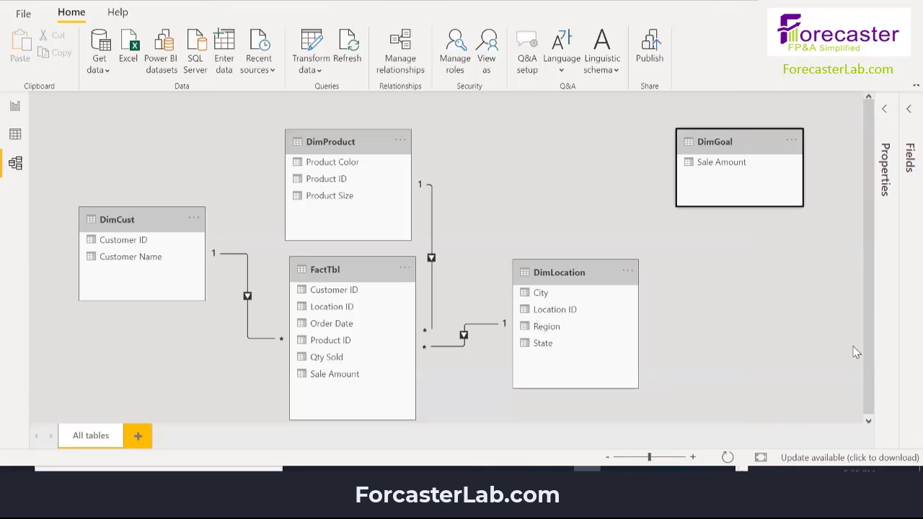
Step: Review the loaded tables in Data view and return to the relationship diagram in Model view
click(16, 135)
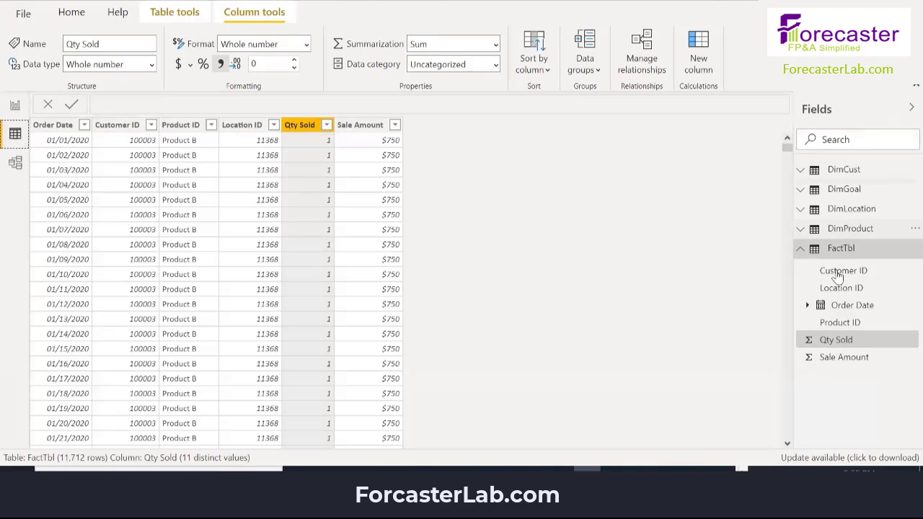
click(17, 166)
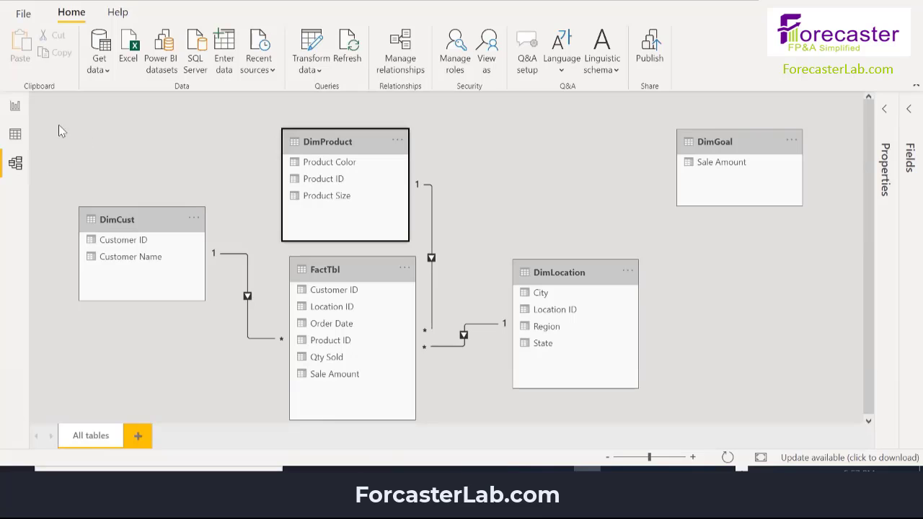
Step: Open the blank page in Report view, expand the Visualizations pane and look through its page formatting options
click(13, 107)
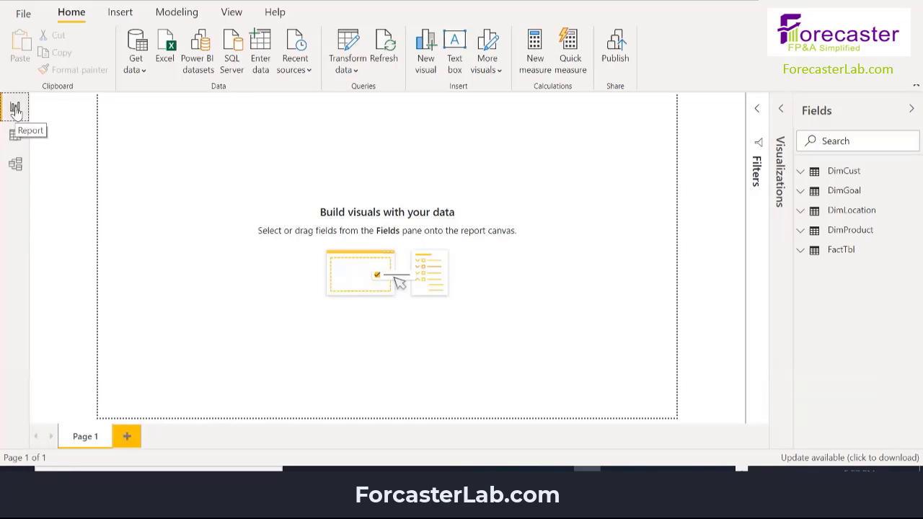
click(780, 108)
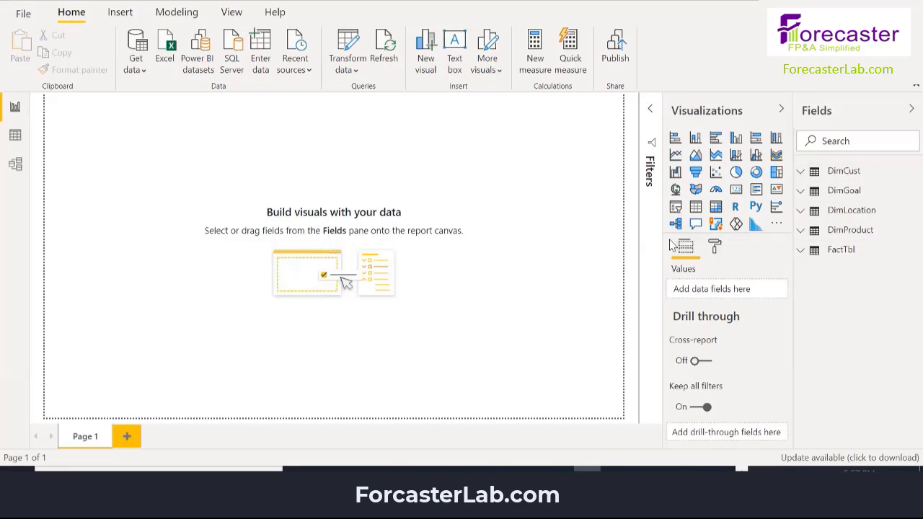
click(716, 248)
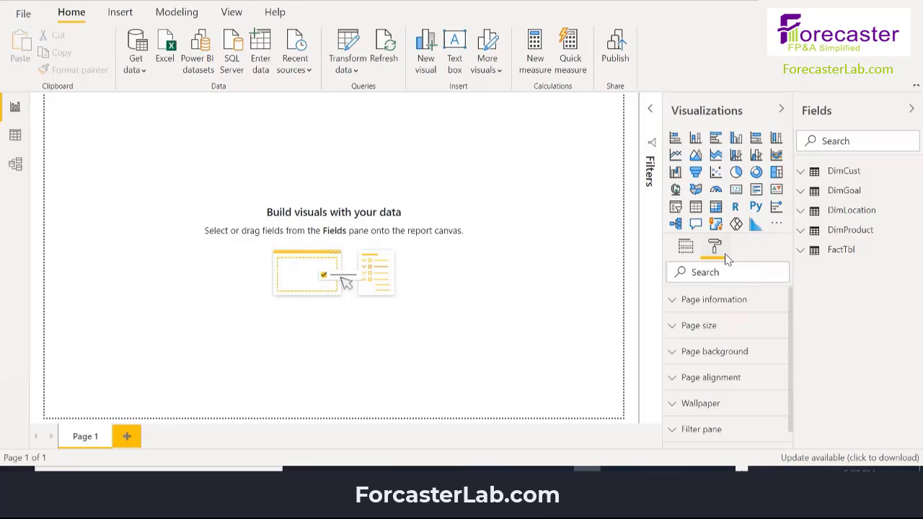
scroll(740, 333, down, 1)
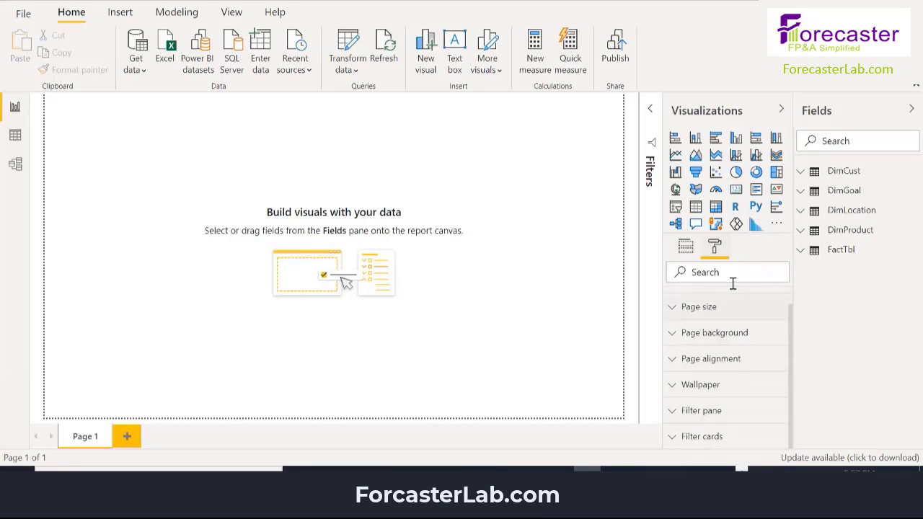
click(685, 247)
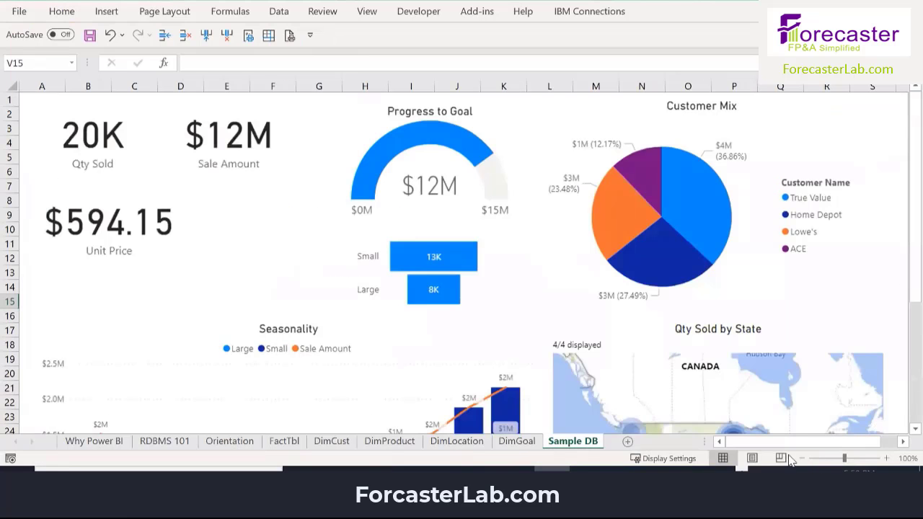
Step: In the Excel workbook, zoom out on the Sample DB sheet to examine the whole sample dashboard
click(801, 458)
click(801, 458)
click(801, 458)
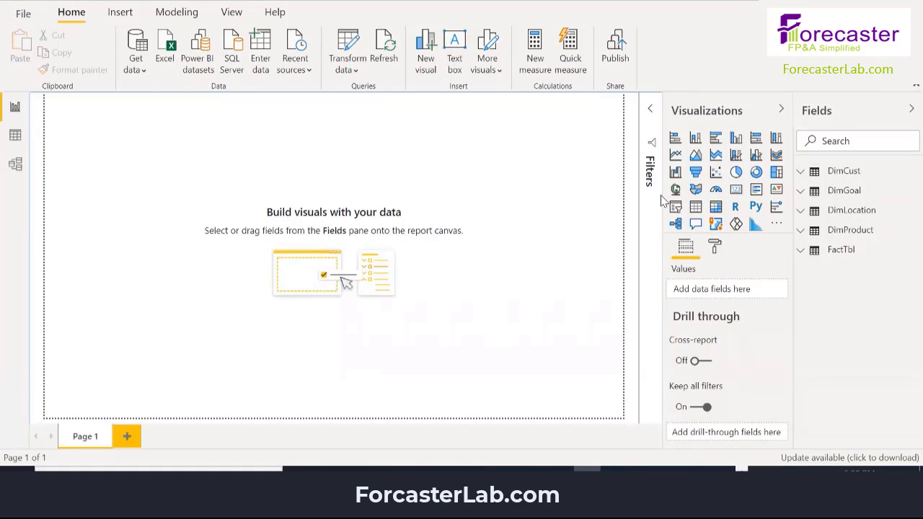
Step: Back in Power BI Desktop, add a card showing FactTbl's Qty Sold and shrink it into the page's upper-left corner
click(736, 191)
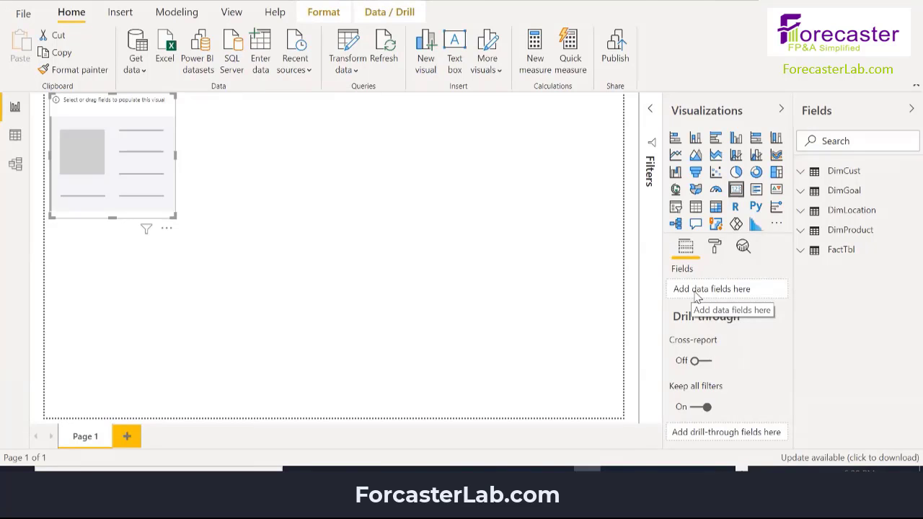
click(800, 252)
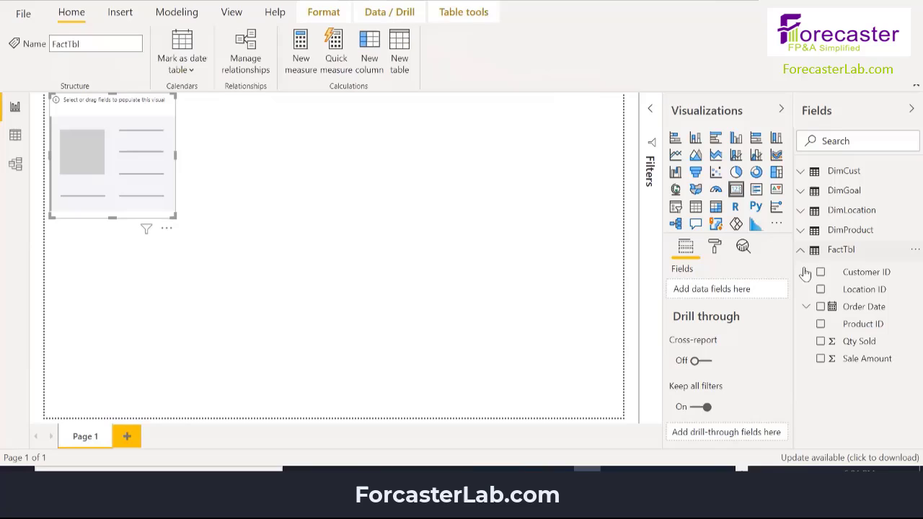
click(859, 257)
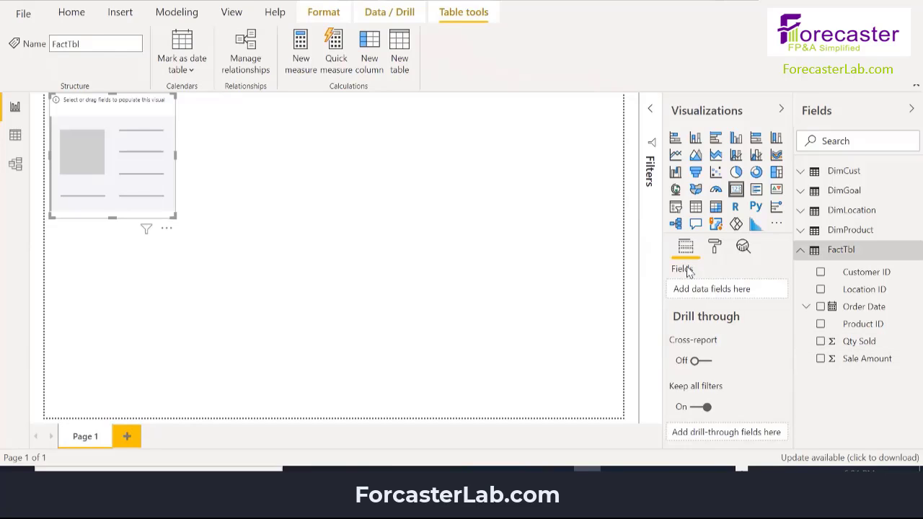
drag(865, 347, 729, 291)
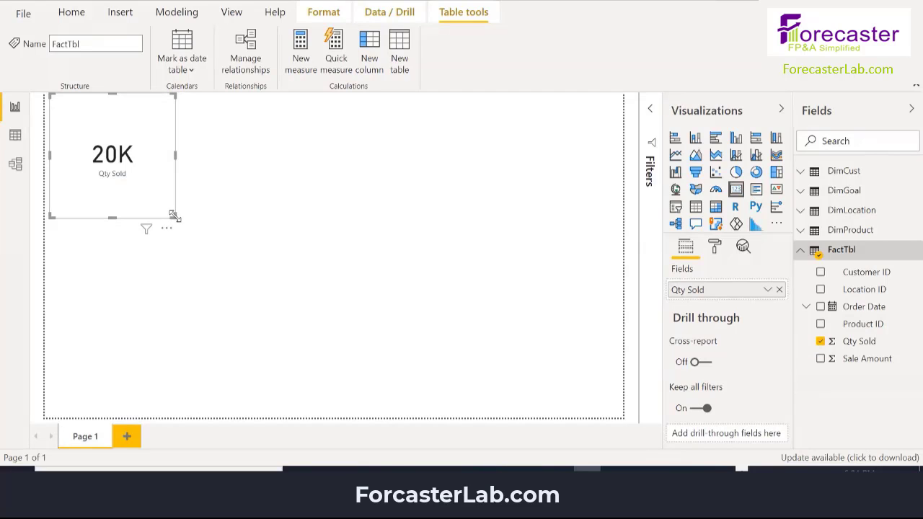
drag(174, 216, 128, 149)
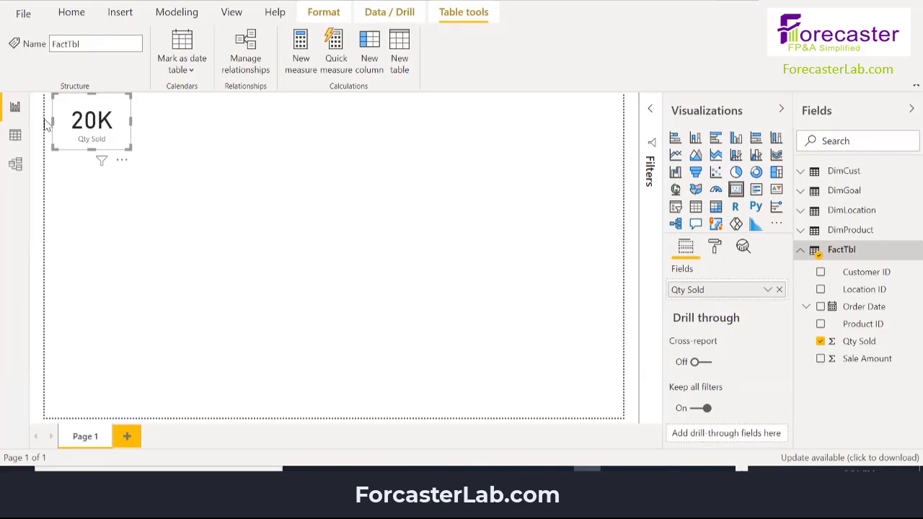
click(107, 130)
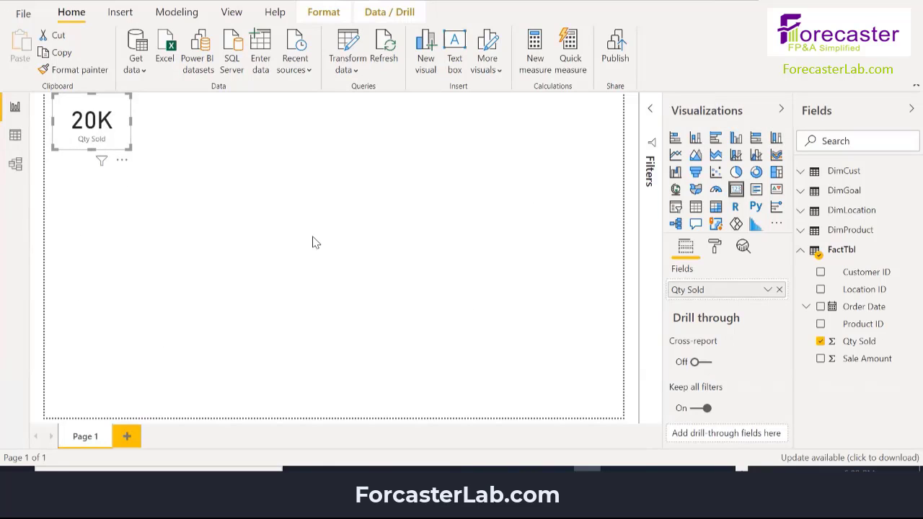
click(284, 243)
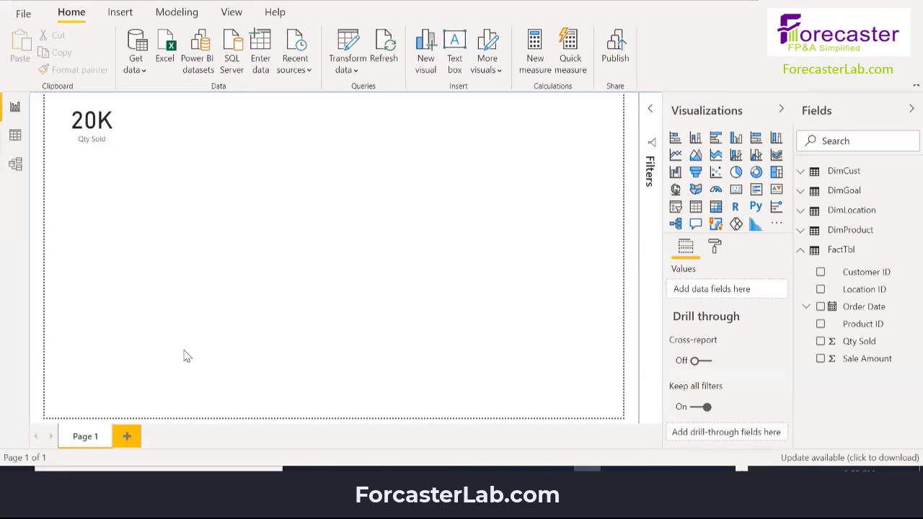
click(92, 121)
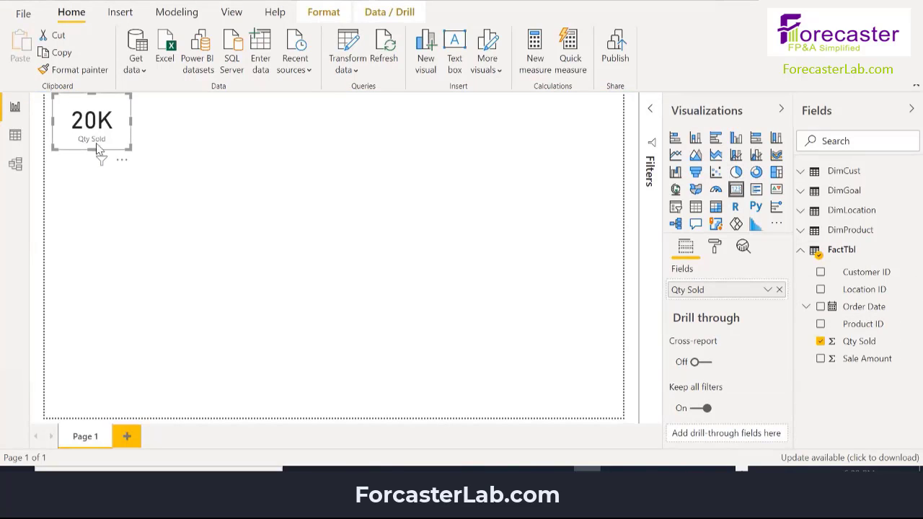
click(139, 155)
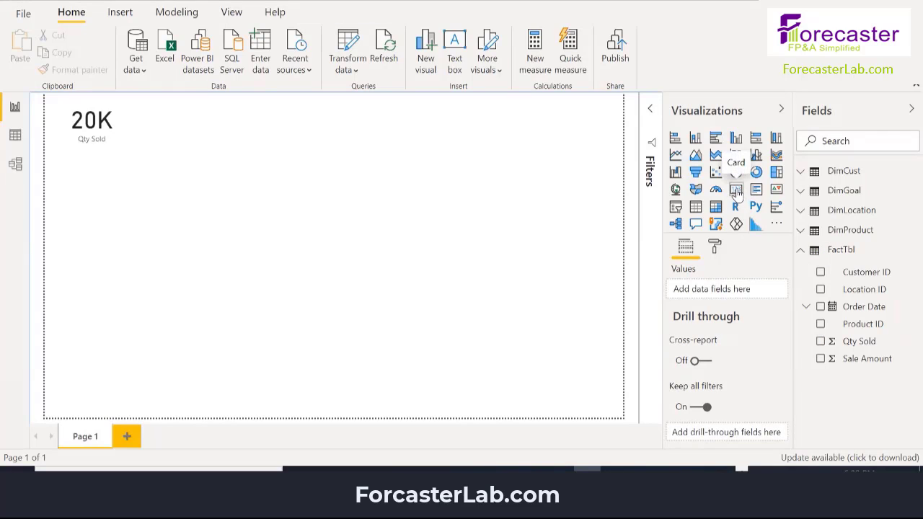
Step: Add a second card showing FactTbl's Sale Amount and place it just right of the Qty Sold card
click(736, 190)
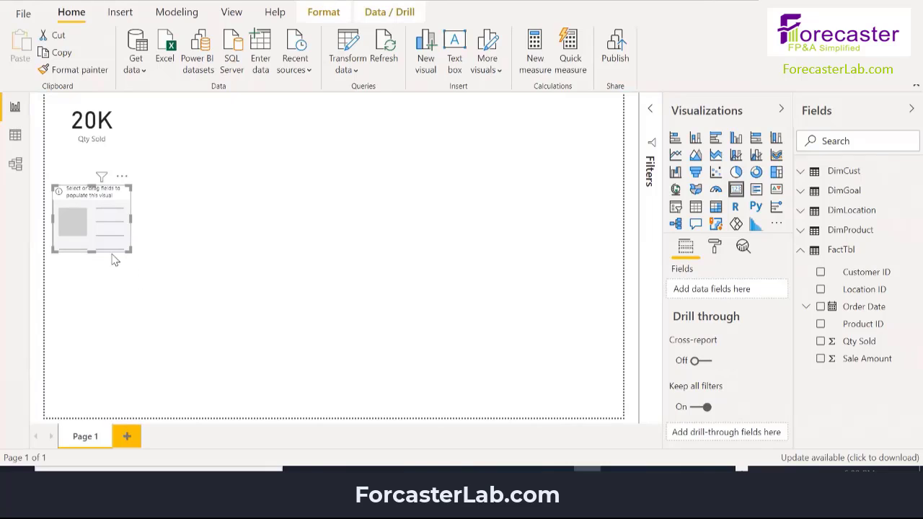
drag(122, 242, 204, 168)
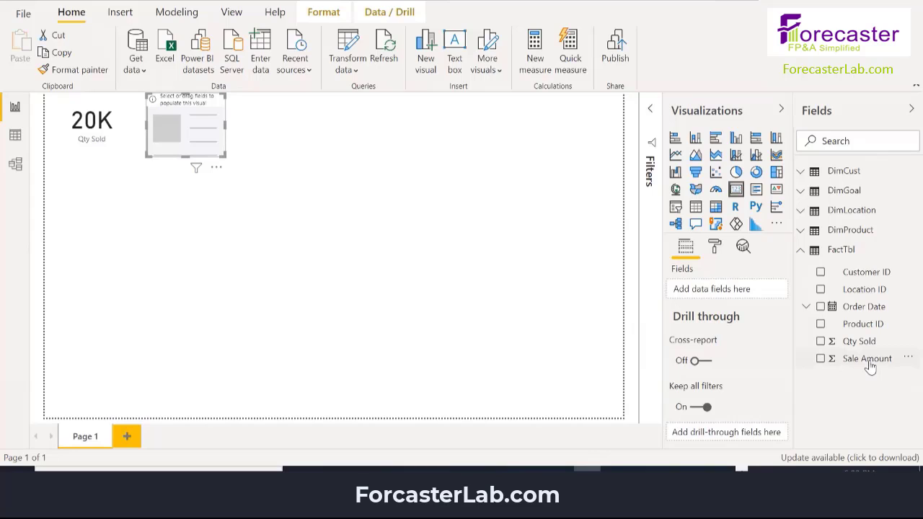
drag(868, 363, 727, 290)
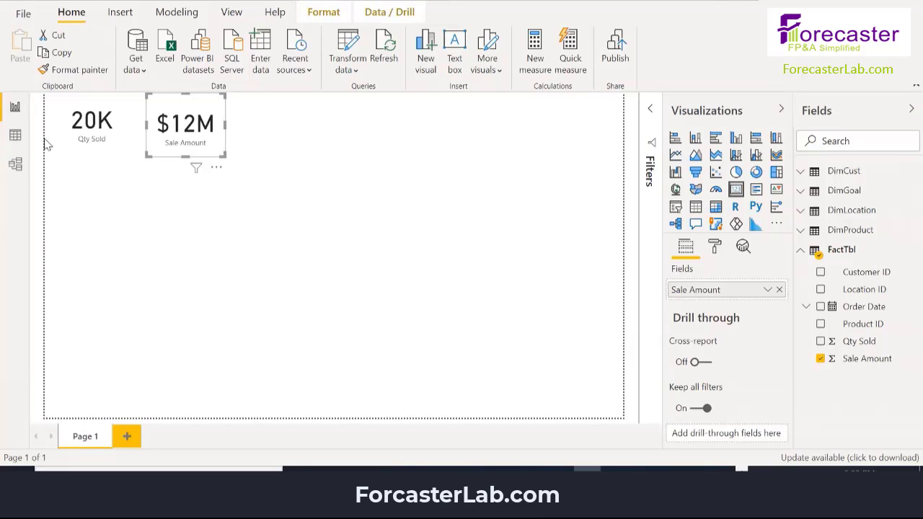
Step: Check the formatting of FactTbl's Sale Amount column in Data view, and return to the report page
click(15, 137)
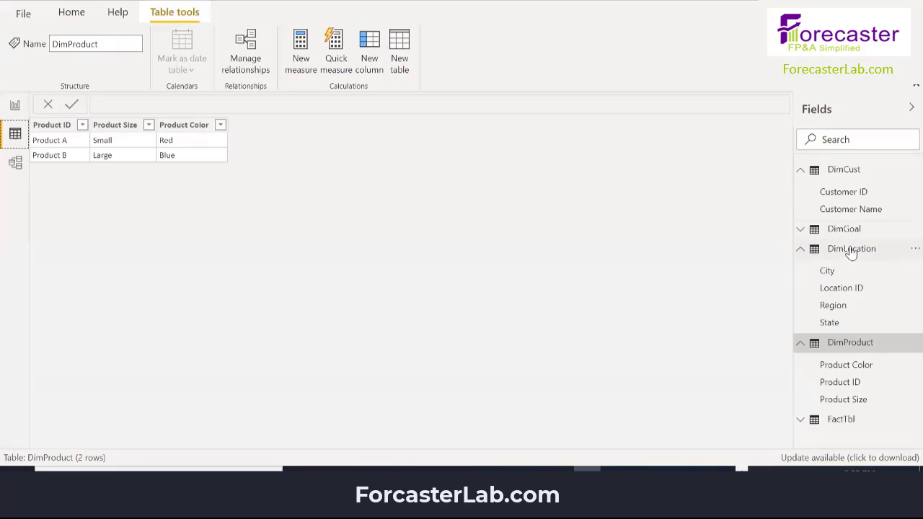
click(835, 421)
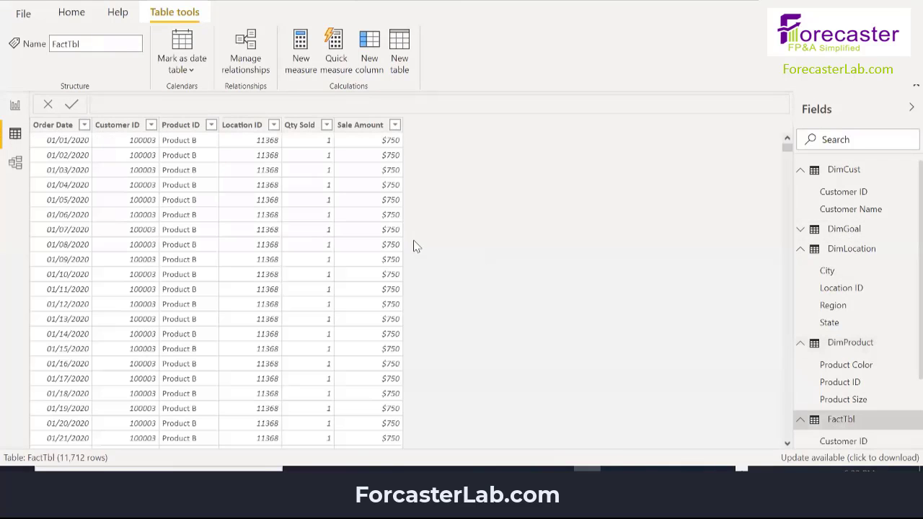
click(359, 127)
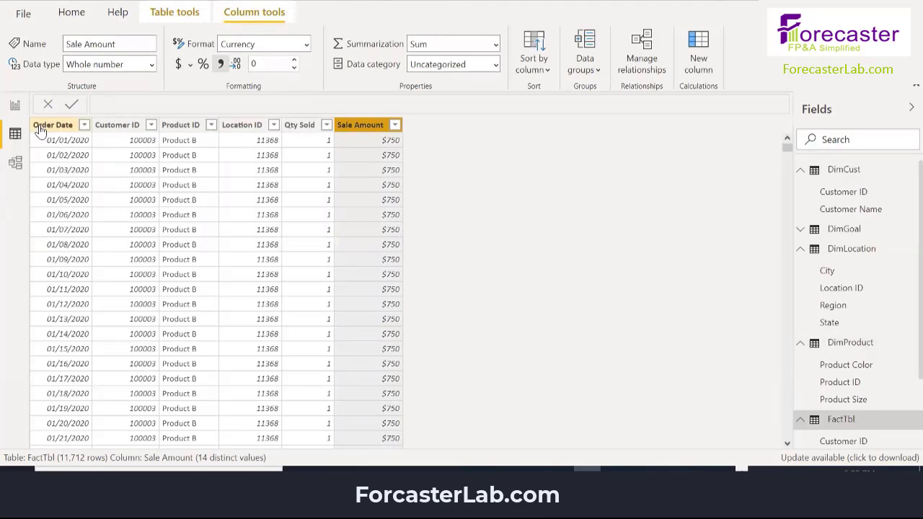
click(15, 106)
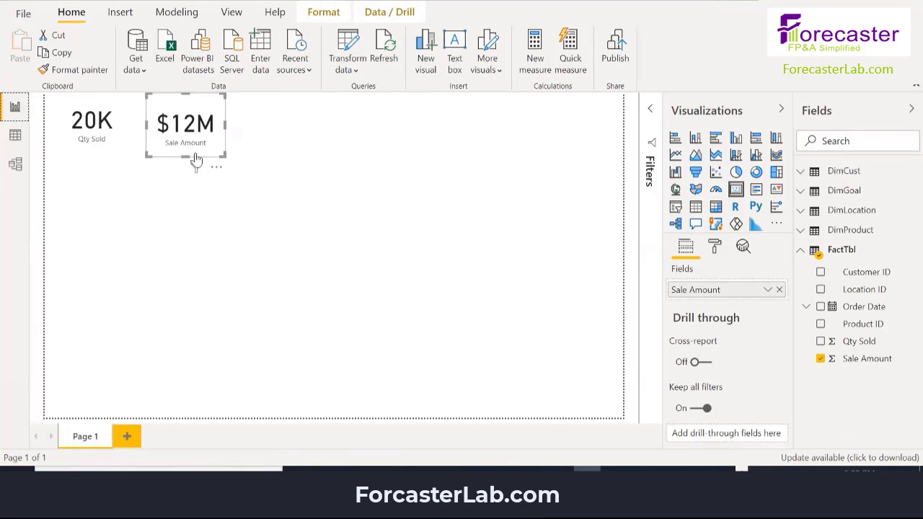
click(323, 261)
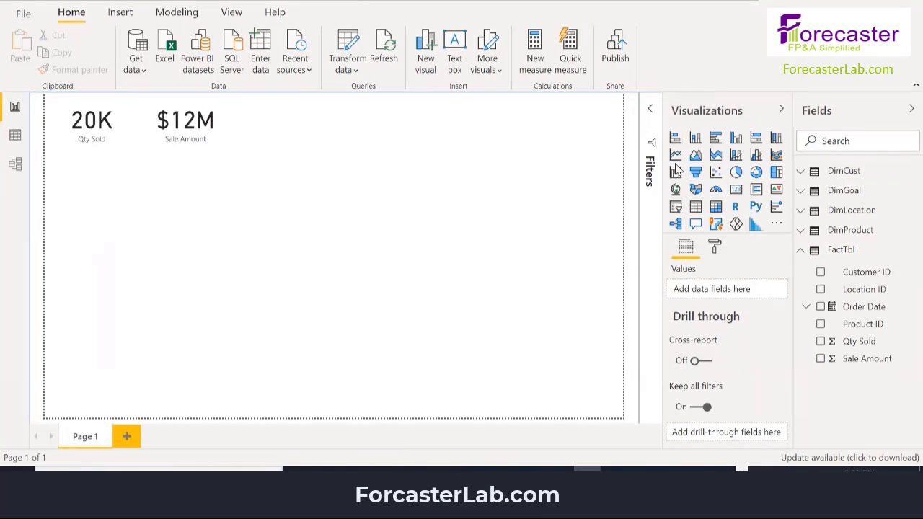
click(675, 208)
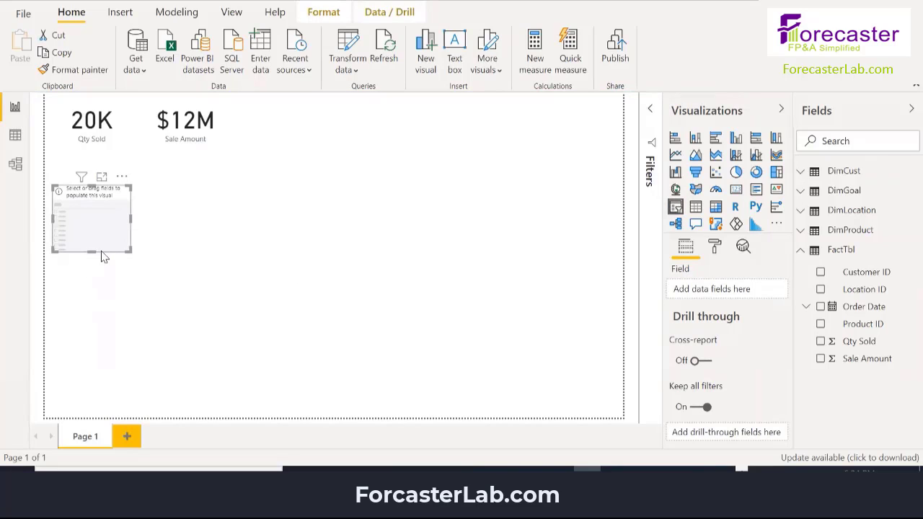
drag(103, 256, 554, 165)
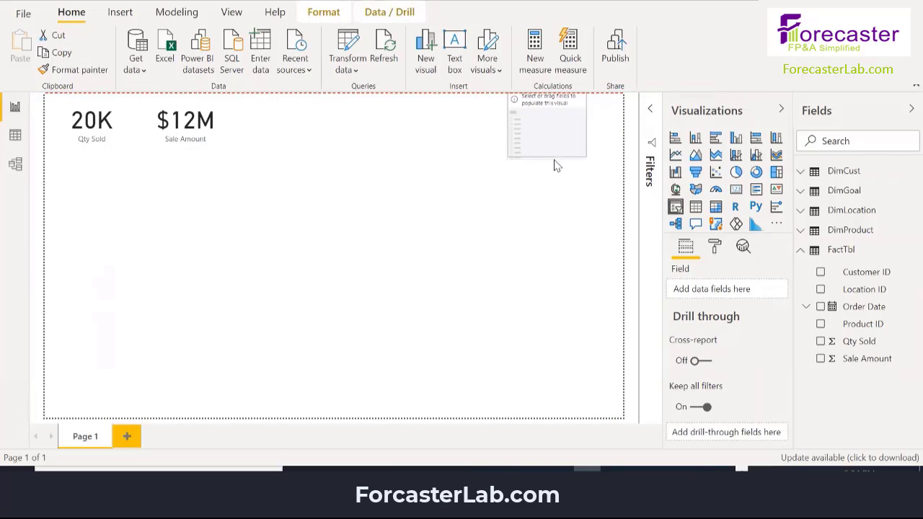
click(879, 308)
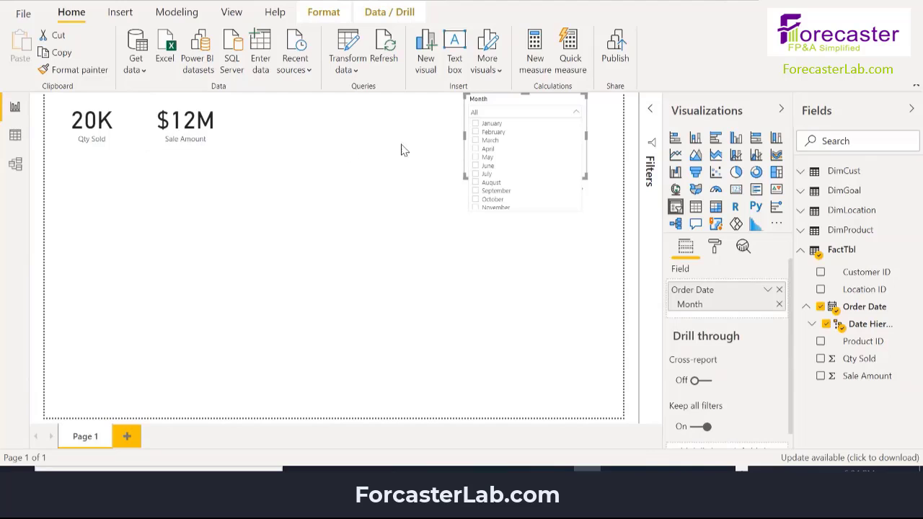
click(476, 124)
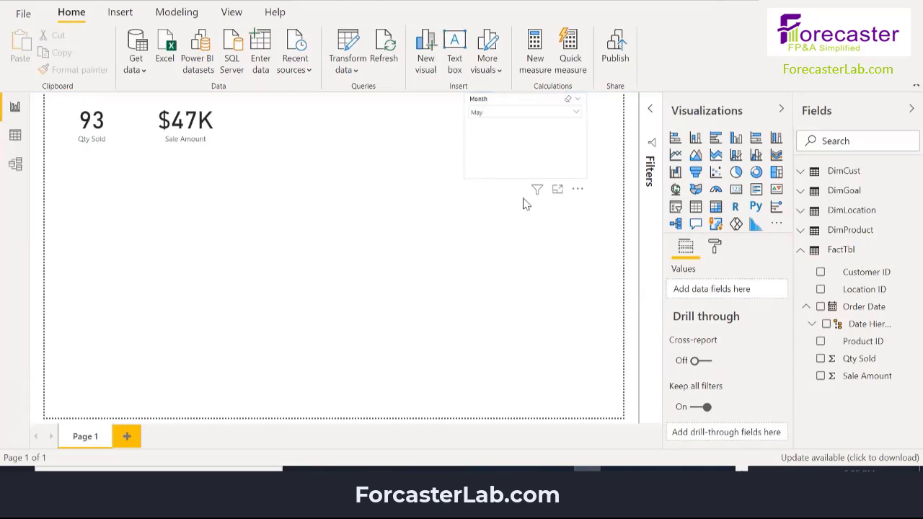
click(561, 177)
key(Delete)
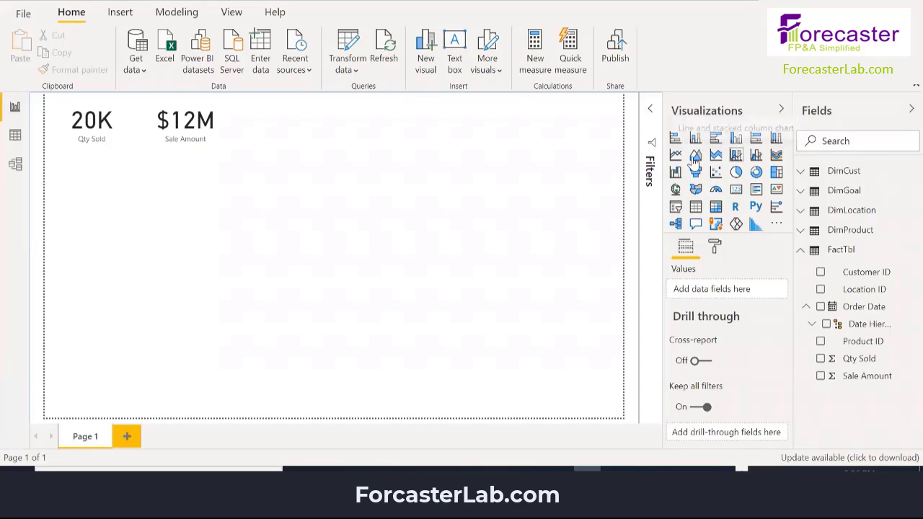
Step: Add a line and stacked column chart with FactTbl's Sale Amount as column values and only the Order Date's Month on the shared axis
click(735, 155)
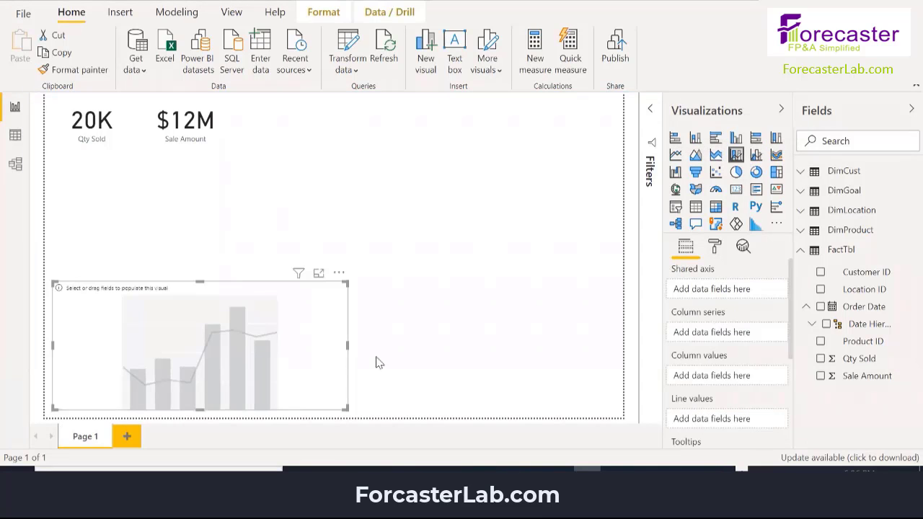
scroll(761, 323, down, 3)
scroll(762, 325, up, 3)
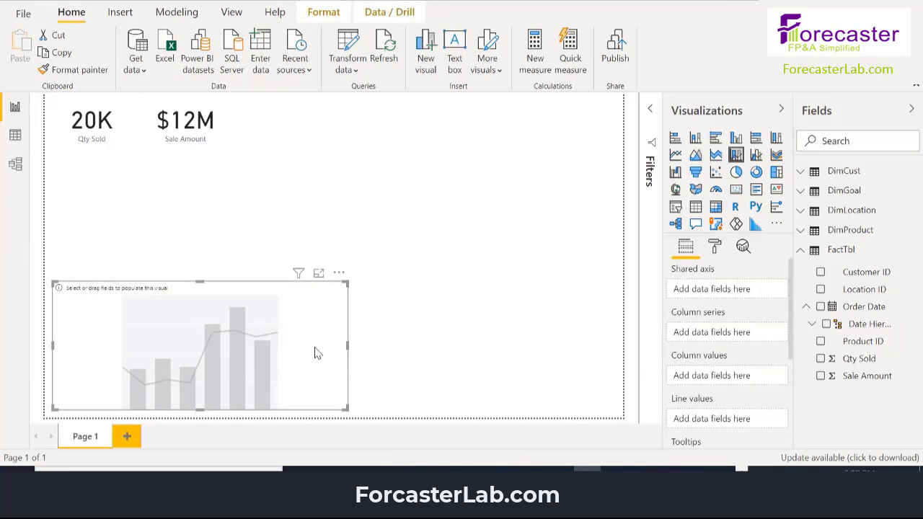
click(819, 375)
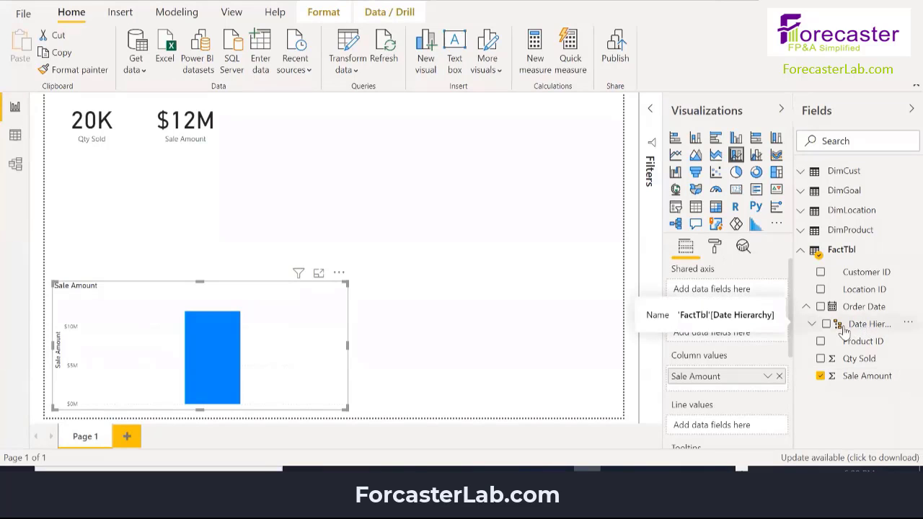
drag(863, 327, 730, 291)
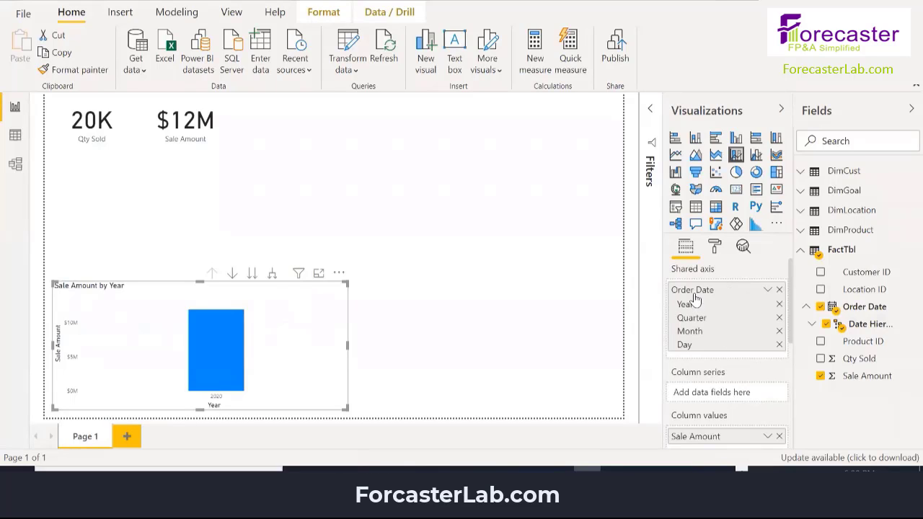
click(778, 304)
click(778, 304)
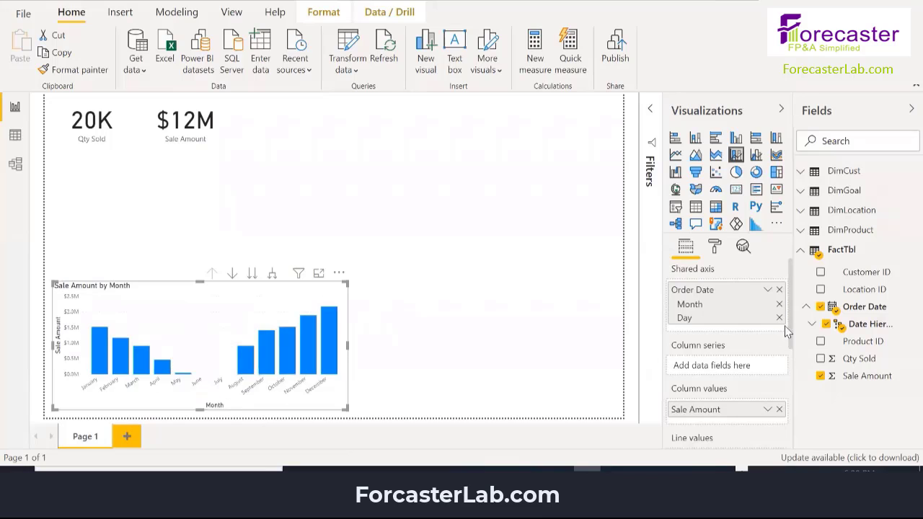
click(778, 318)
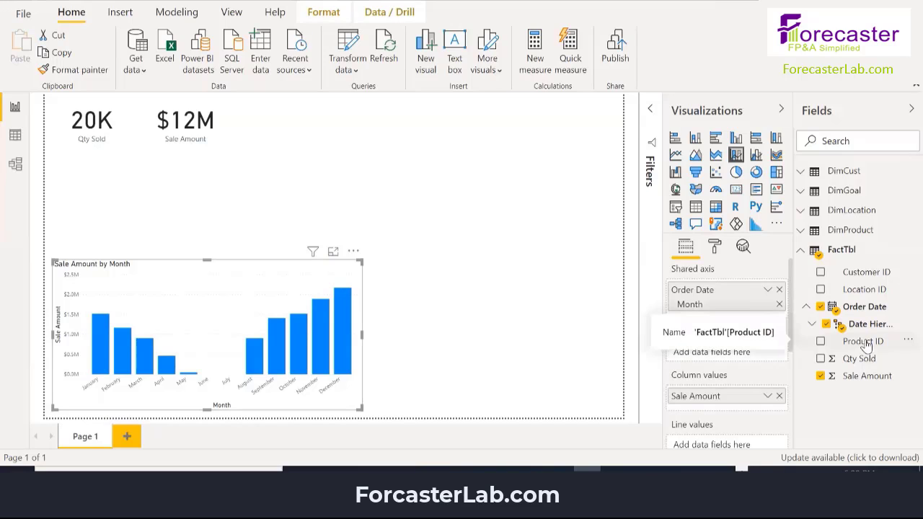
Step: Use DimProduct's Product Size as the combo chart's column series and FactTbl's Sale Amount as its line values
drag(867, 347, 721, 352)
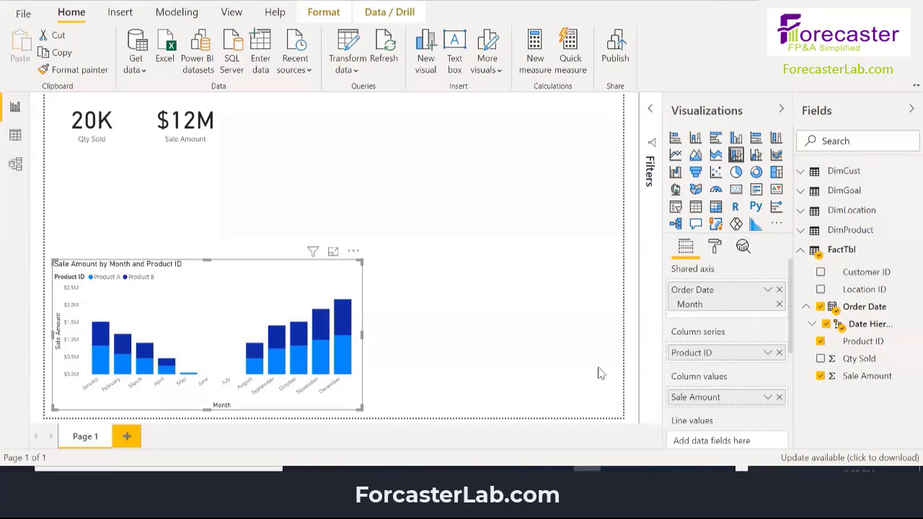
click(779, 353)
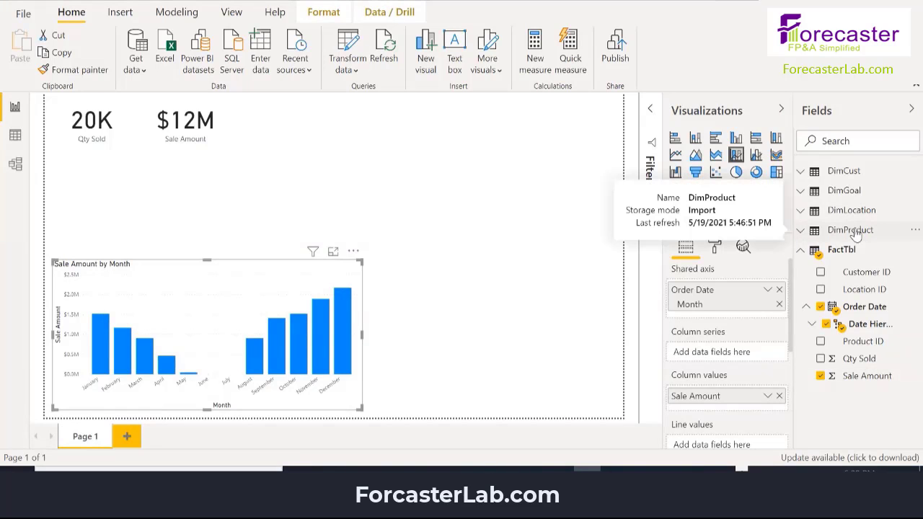
click(800, 231)
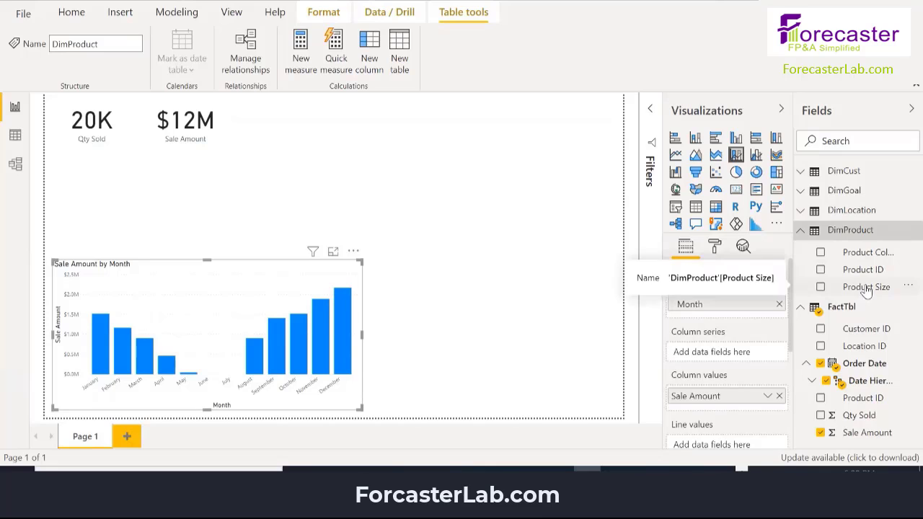
drag(867, 288, 725, 353)
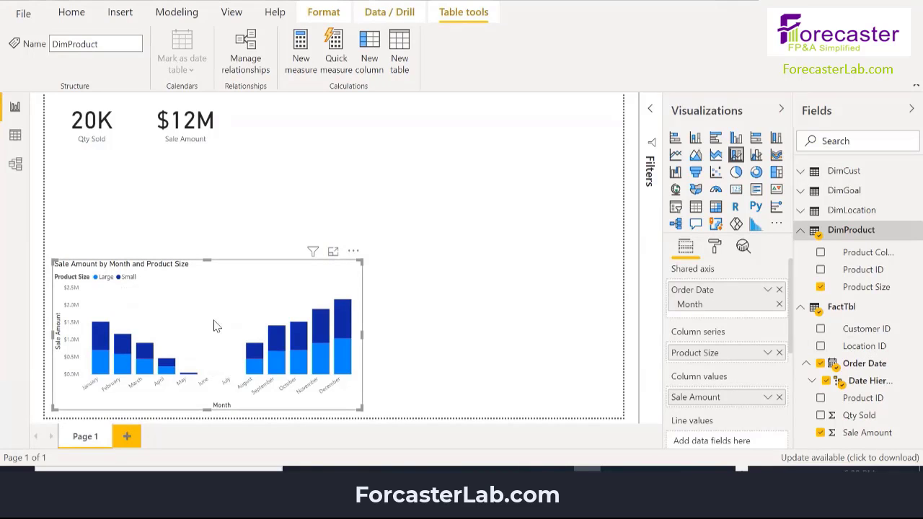
scroll(705, 420, down, 1)
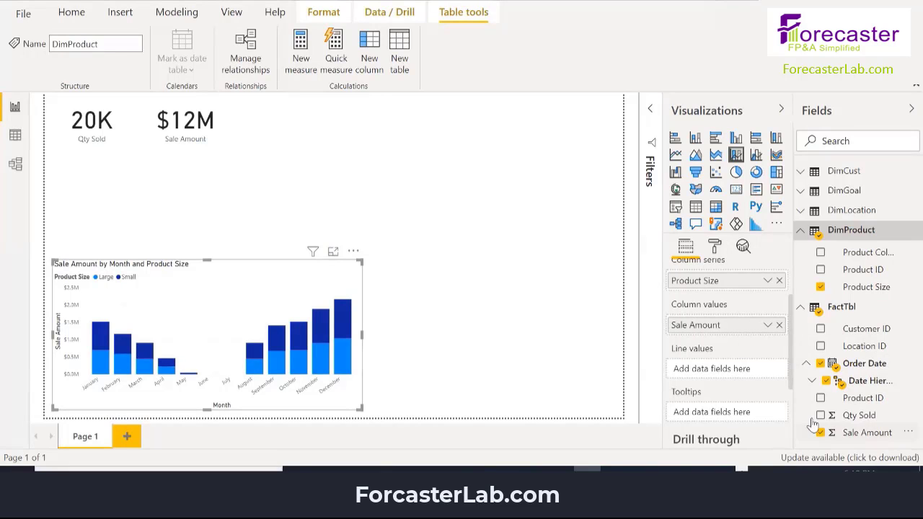
drag(872, 436, 739, 370)
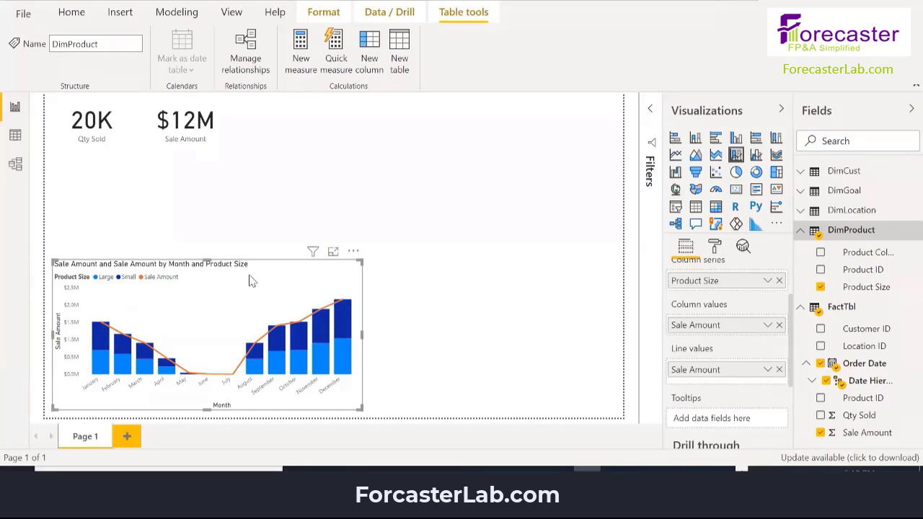
Step: Turn on data labels for the combo chart
click(717, 247)
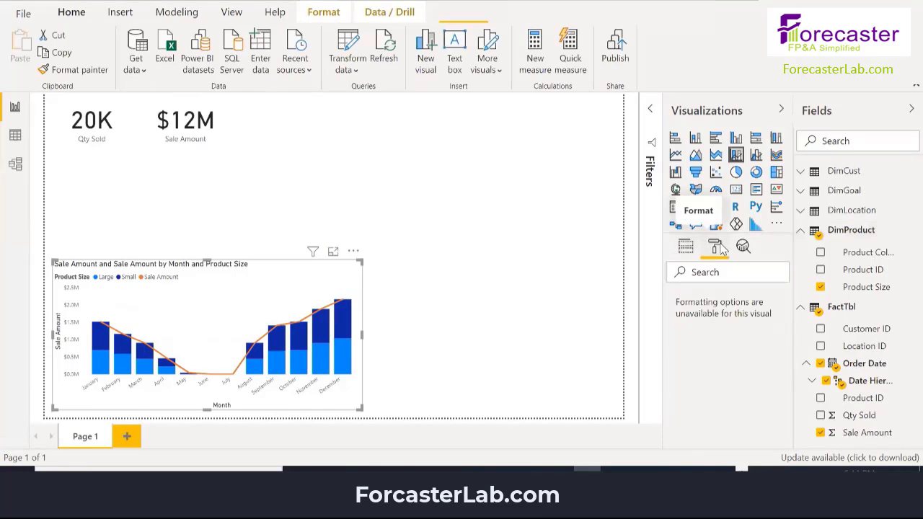
scroll(700, 409, down, 1)
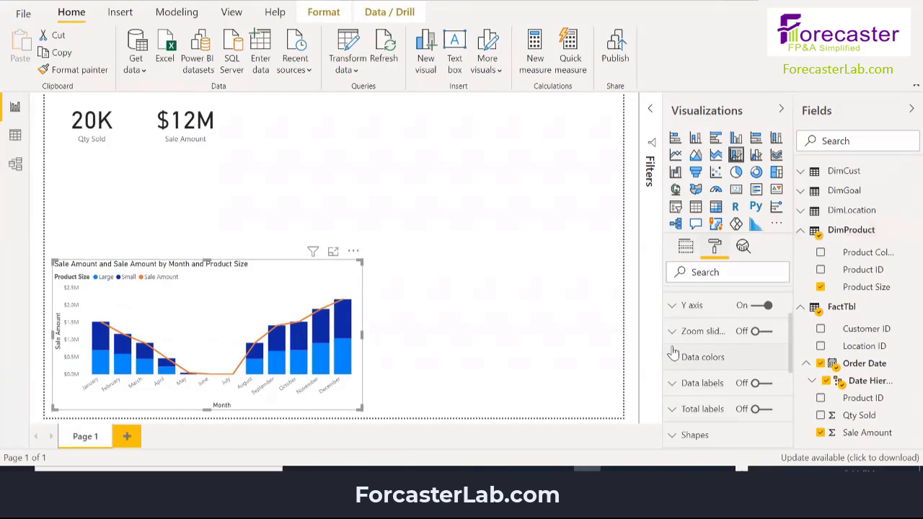
click(758, 383)
scroll(764, 385, down, 1)
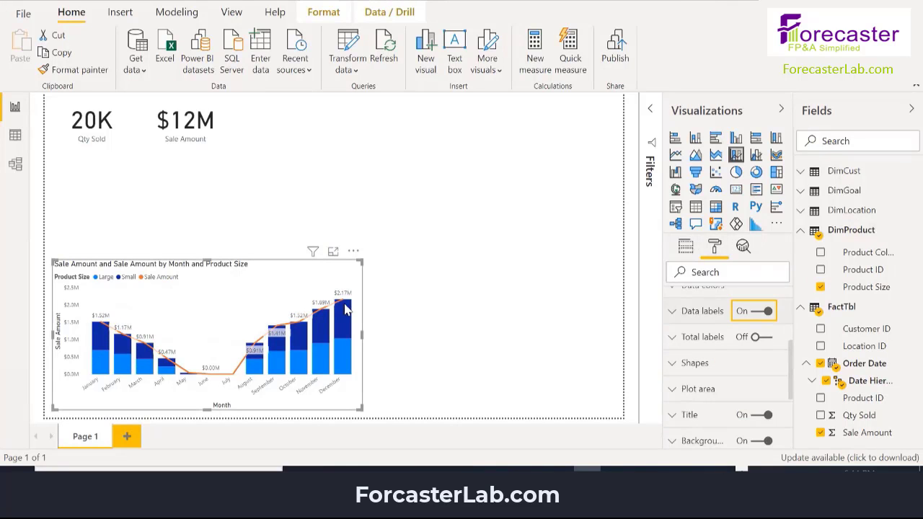
scroll(669, 365, up, 2)
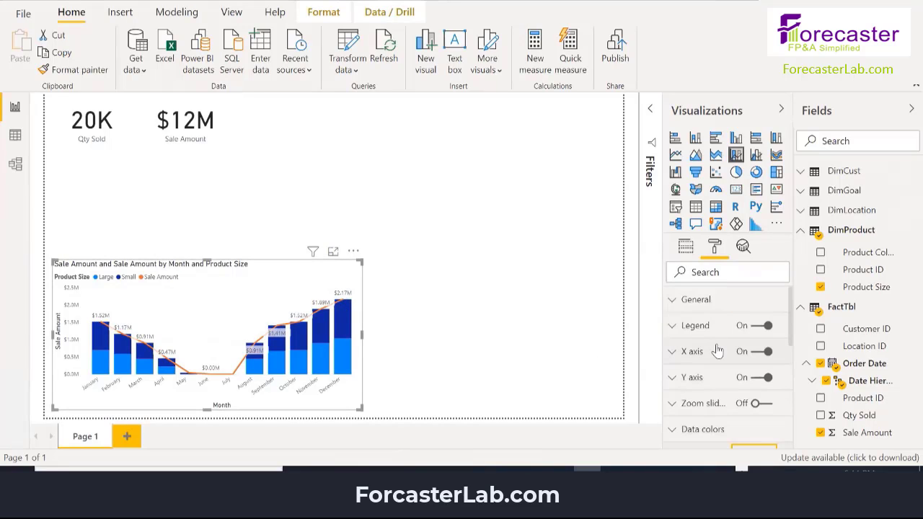
Step: Set the combo chart's legend position to Top Center with its title off, and resize the chart slightly narrower and taller
click(676, 331)
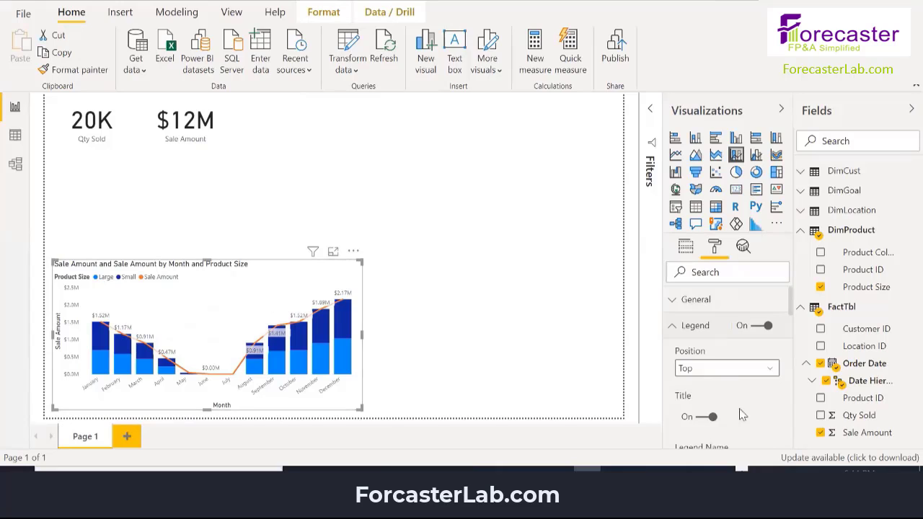
click(769, 369)
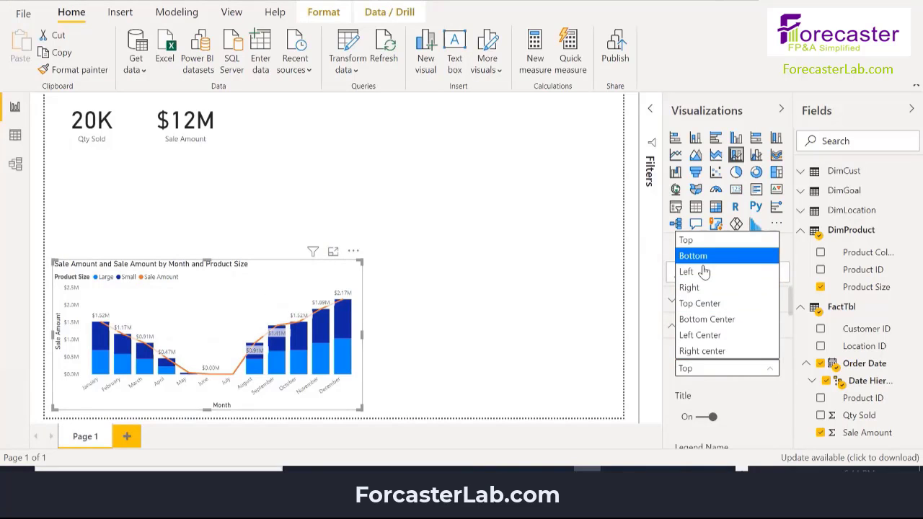
click(703, 303)
scroll(695, 339, down, 1)
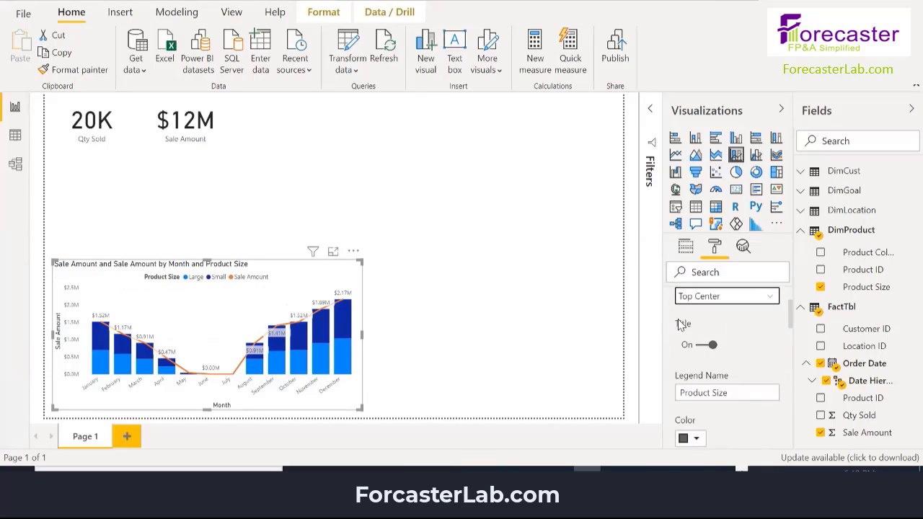
click(703, 346)
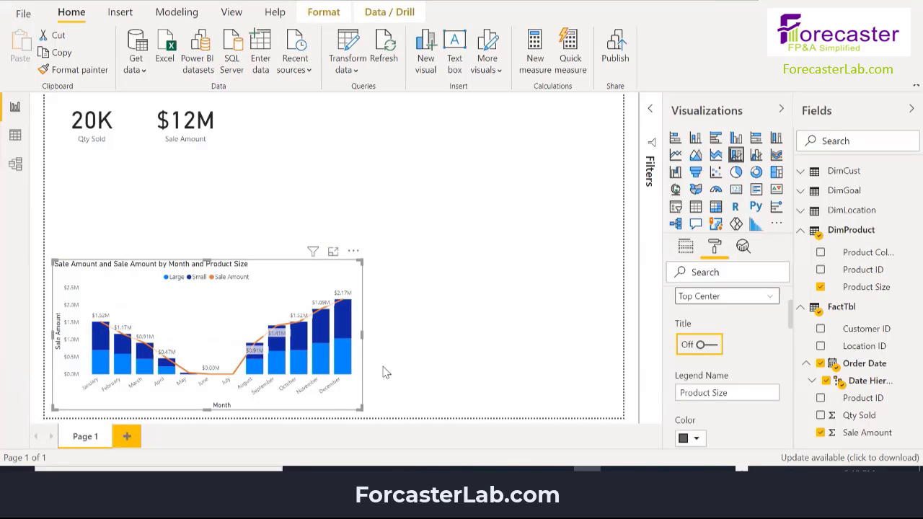
drag(361, 261, 340, 238)
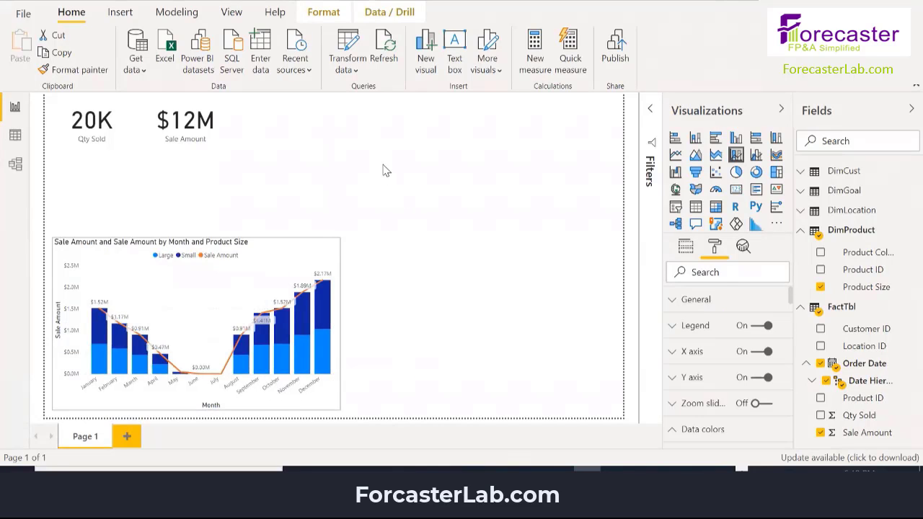
Step: Add a gauge to the right of the Sale Amount card, enlarge it, and use FactTbl's Sale Amount as its value
click(382, 170)
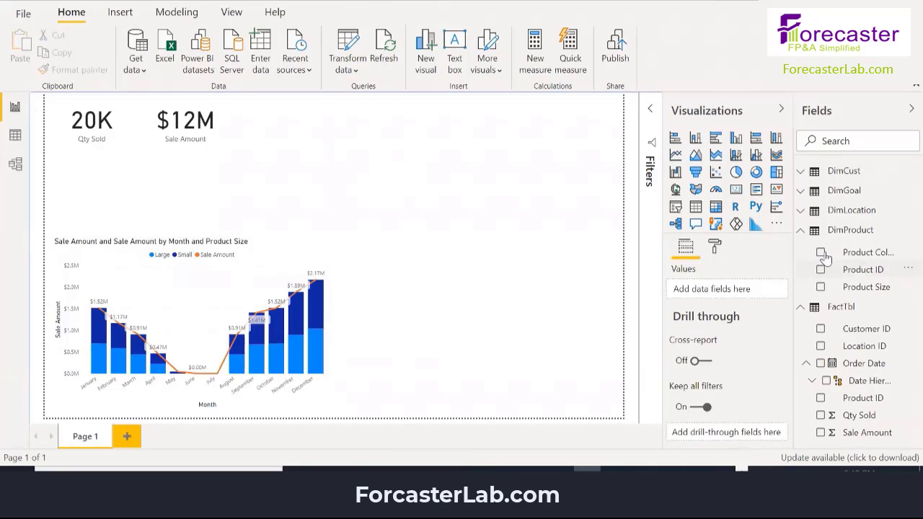
click(716, 190)
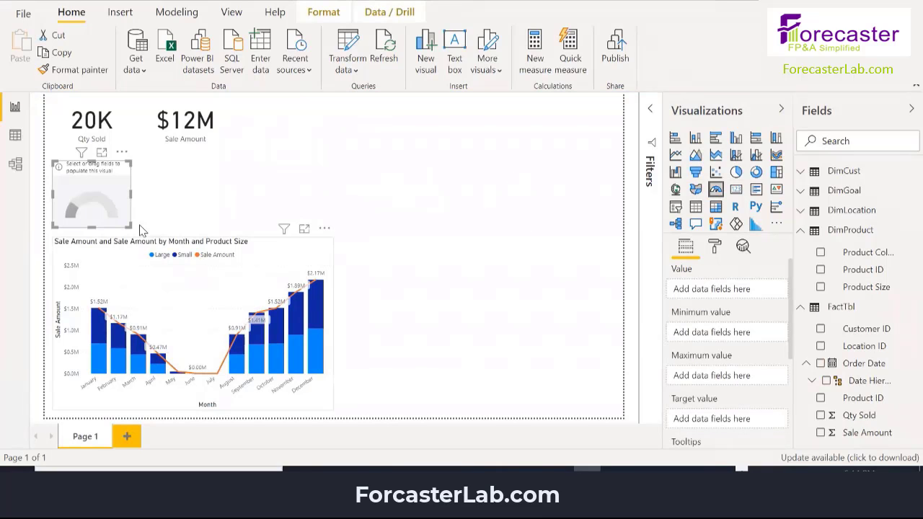
drag(107, 229, 411, 186)
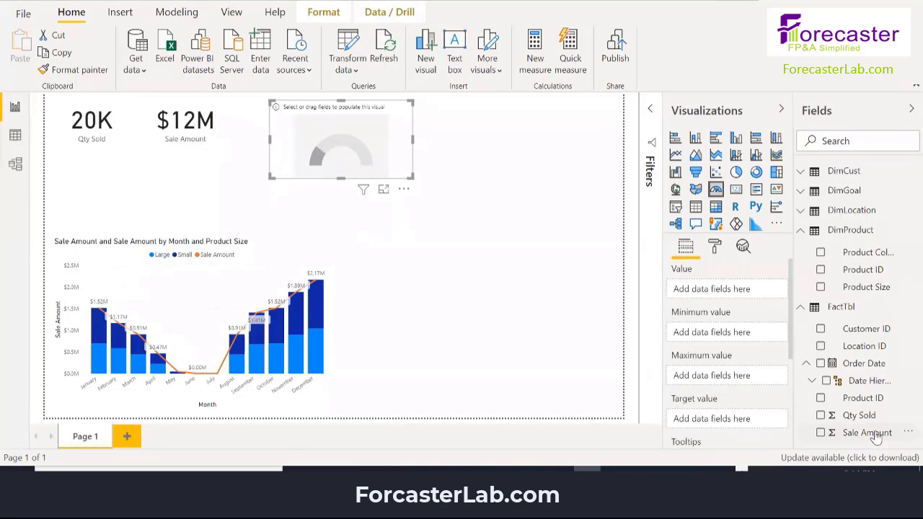
drag(875, 438, 742, 293)
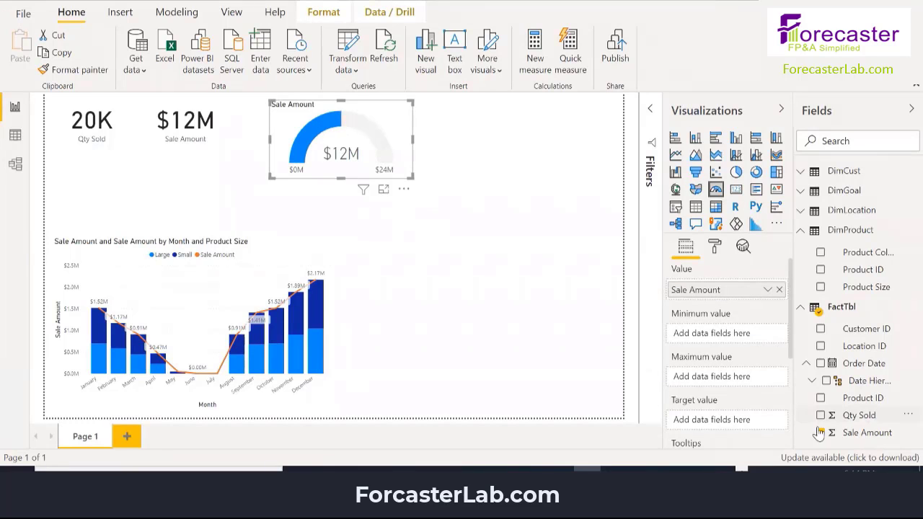
scroll(735, 350, down, 2)
scroll(743, 364, up, 2)
Step: Set DimGoal's Sale Amount as the gauge's maximum value and move the gauge up to the page's upper edge
click(830, 193)
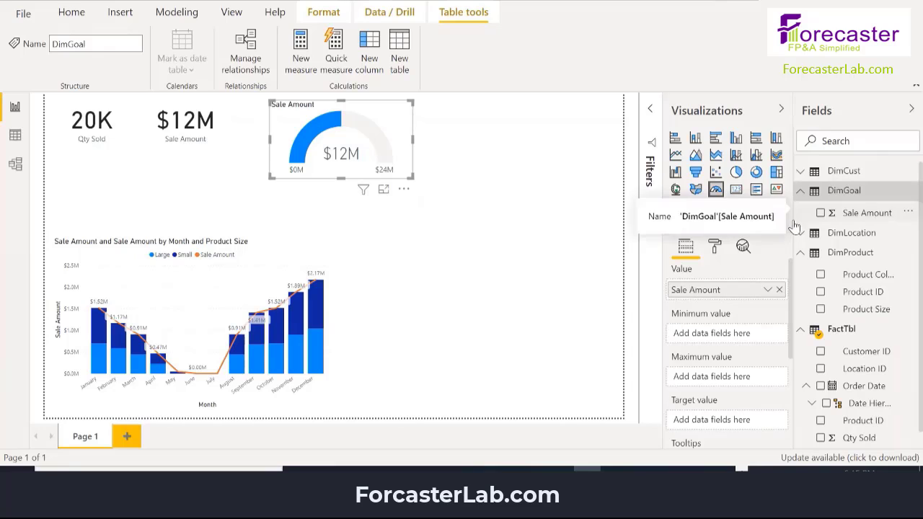
drag(871, 213, 747, 378)
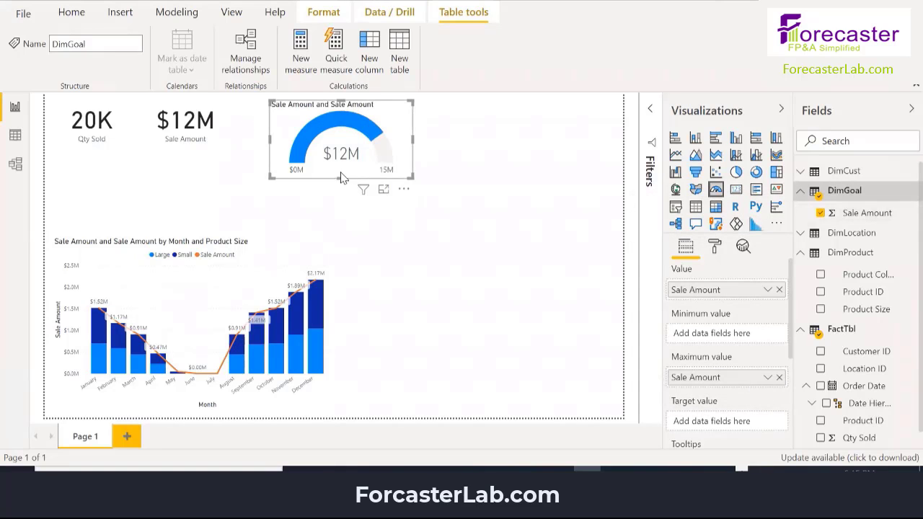
mouse_move(330, 182)
mouse_down()
mouse_move(311, 175)
mouse_move(322, 171)
mouse_up()
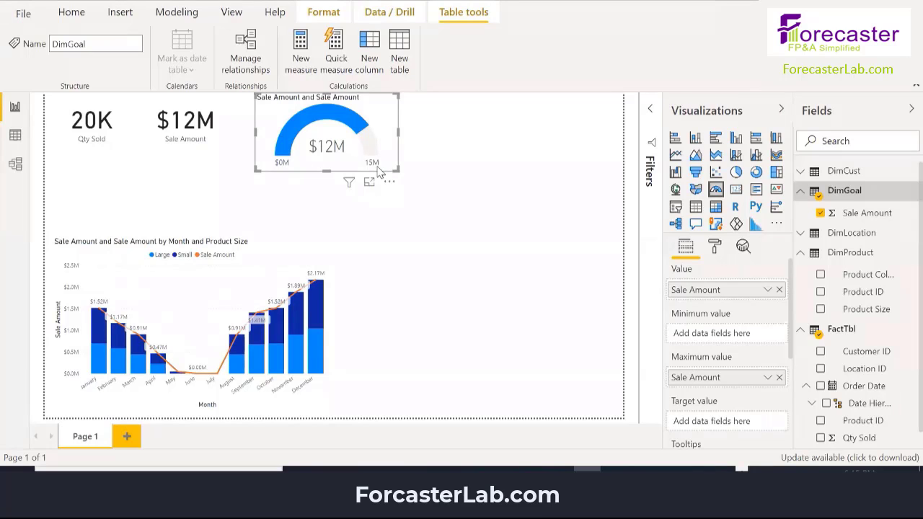
Step: Format DimGoal's Sale Amount column as $ English (United States) currency and return to the report page
click(15, 136)
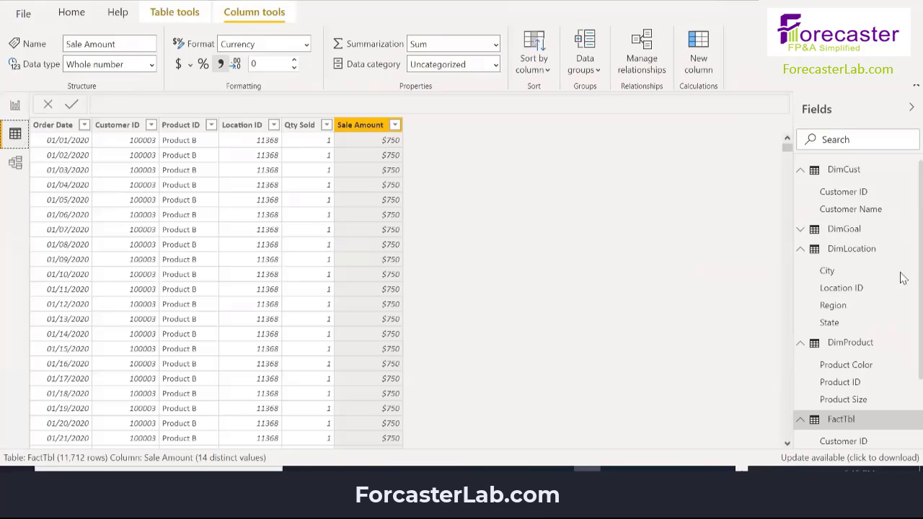
click(845, 230)
click(52, 130)
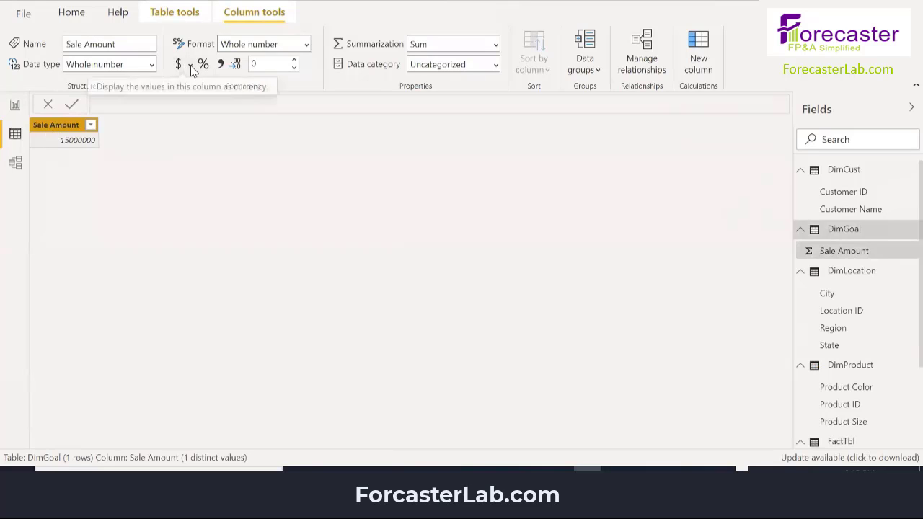
click(189, 67)
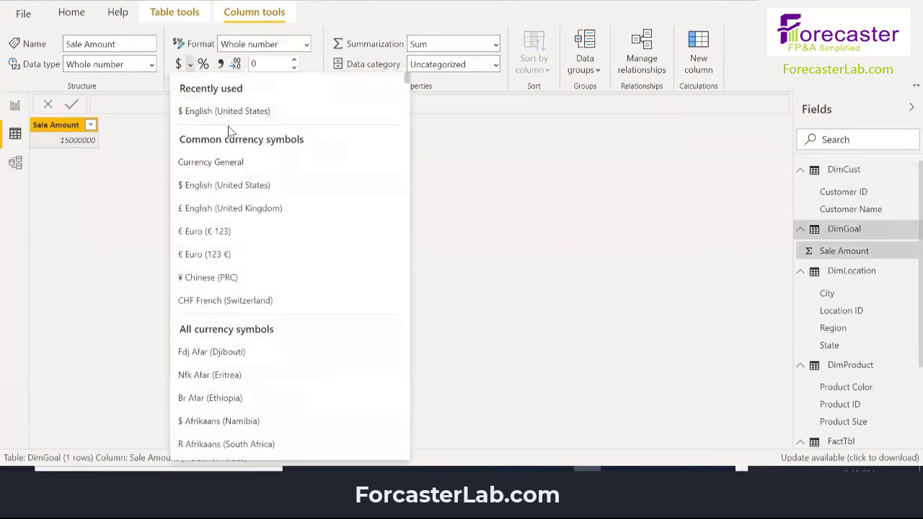
click(224, 111)
click(14, 106)
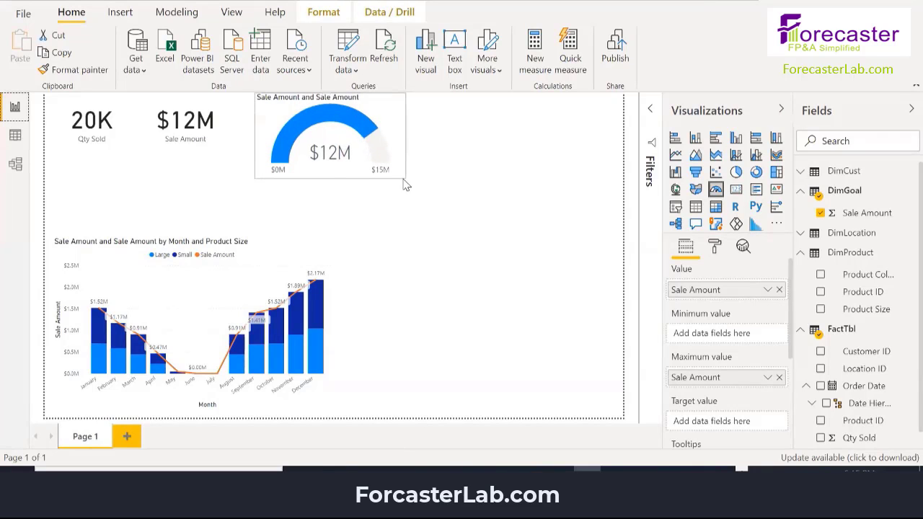
Step: Add a pie chart to the right of the gauge with Qty Sold as its values, enlarge it and move it to the page's upper edge
click(490, 180)
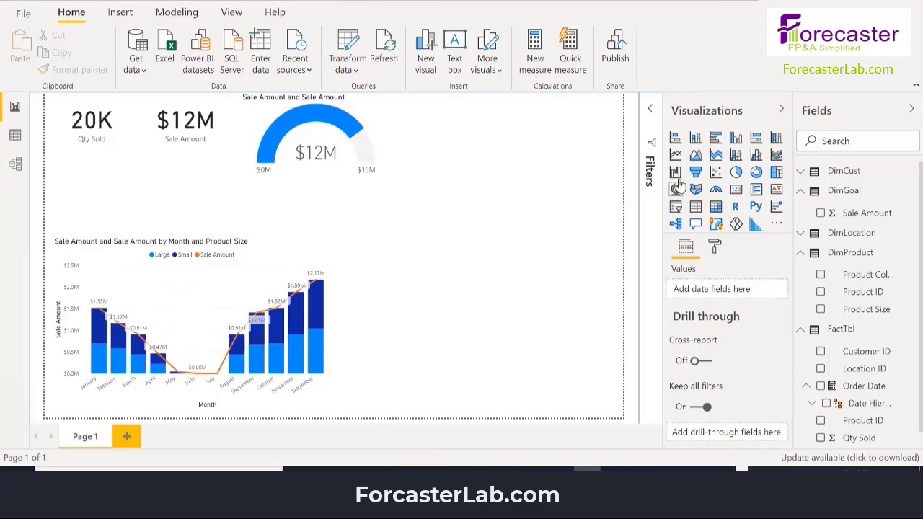
click(736, 174)
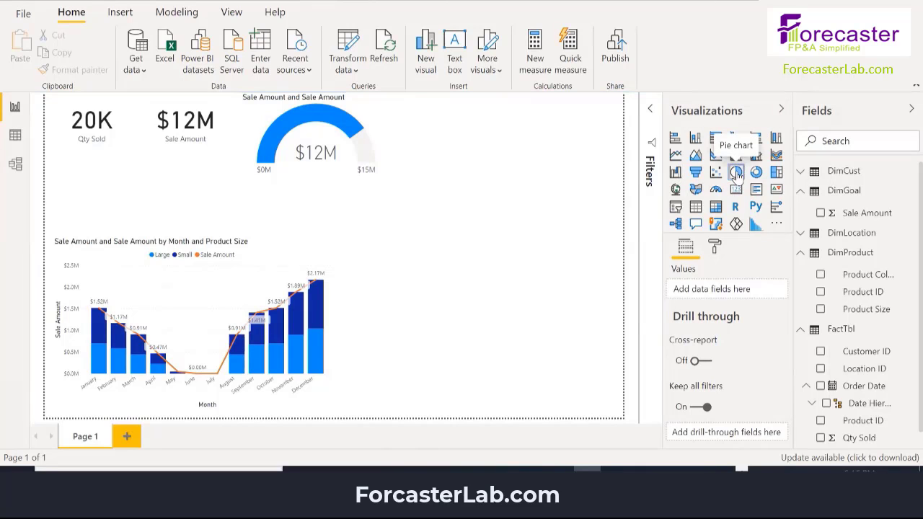
scroll(862, 425, down, 1)
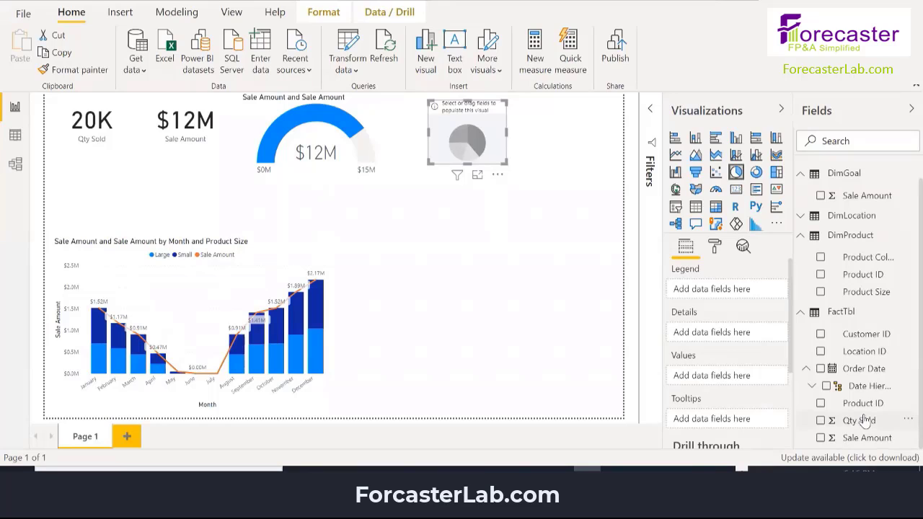
drag(863, 422, 725, 379)
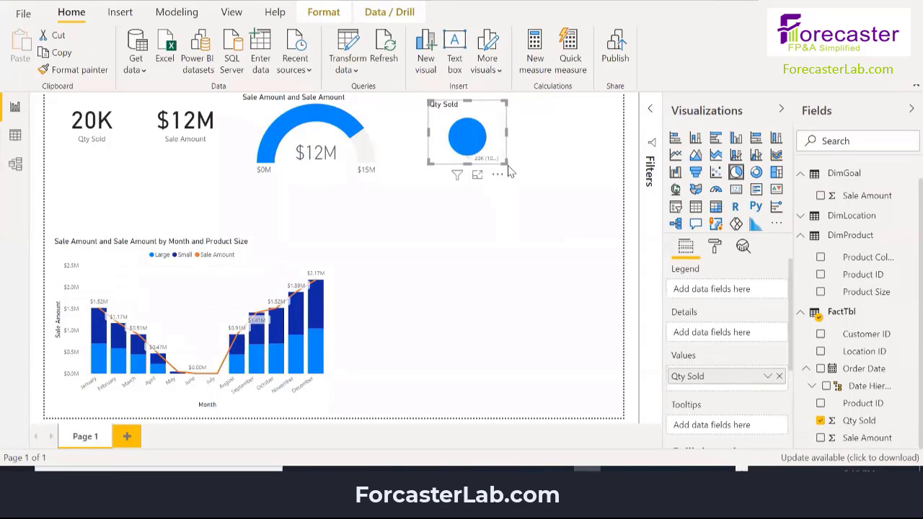
drag(504, 163, 535, 177)
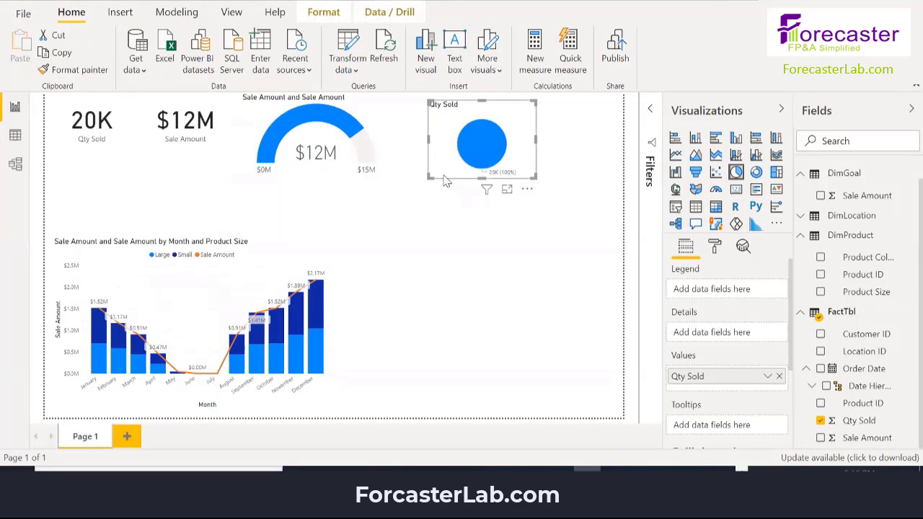
drag(448, 182, 443, 180)
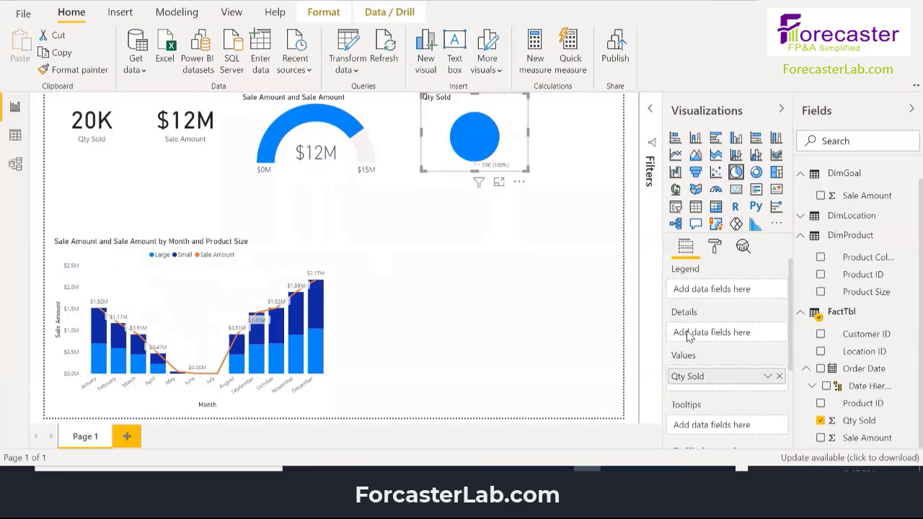
Step: Use DimCust's Customer Name as the pie chart's details and enlarge the chart to fill the page's upper-right area
scroll(893, 326, up, 1)
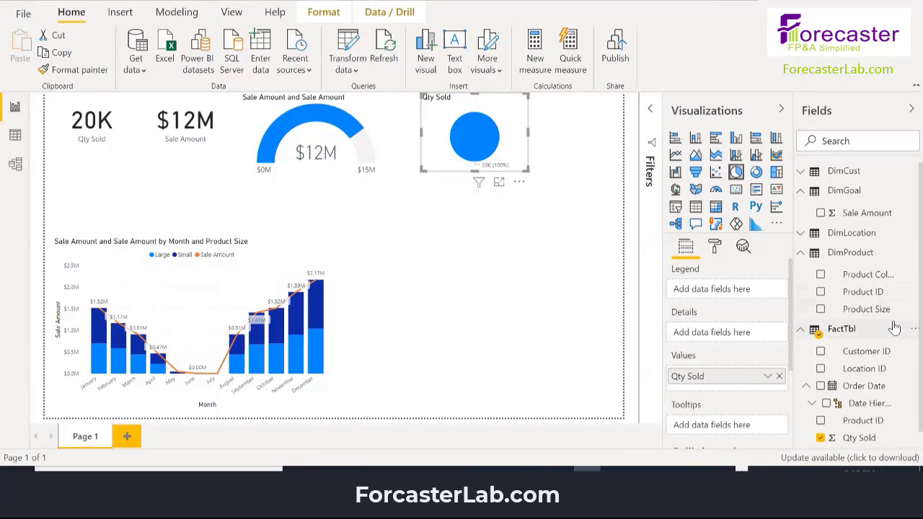
click(801, 171)
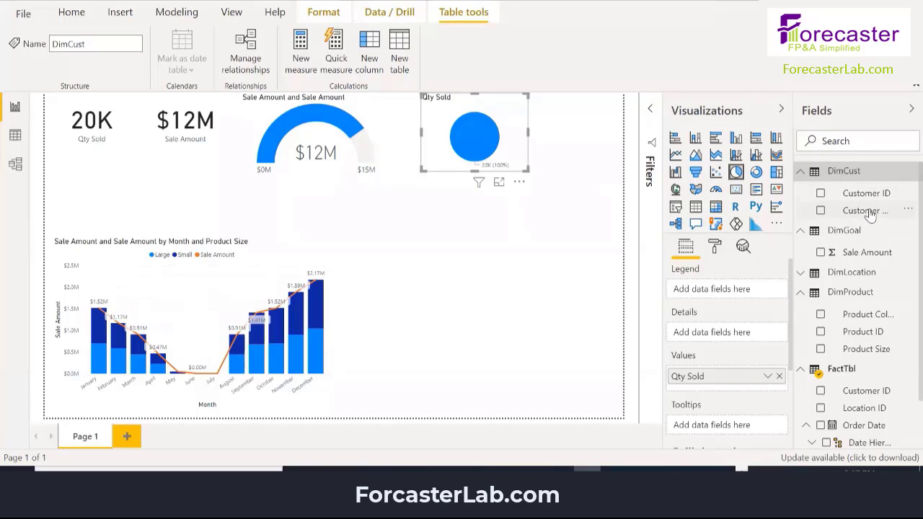
drag(867, 214, 732, 338)
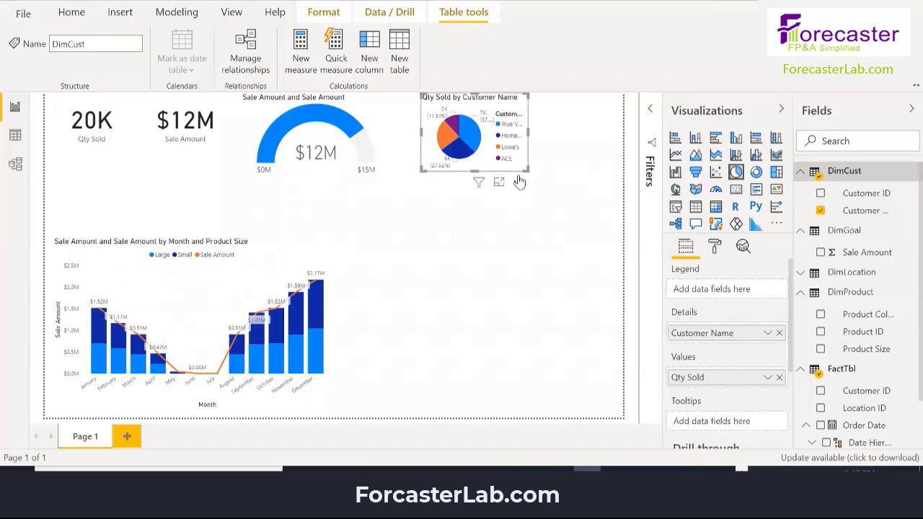
drag(524, 169, 607, 209)
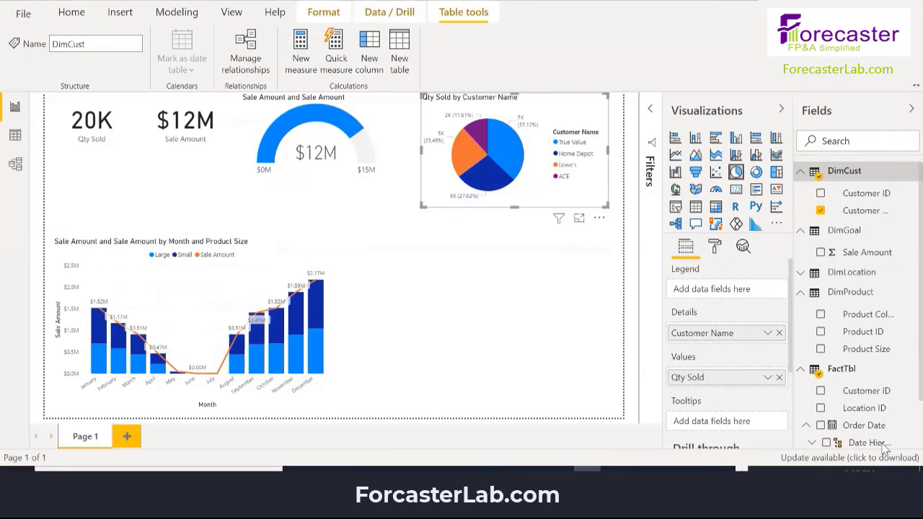
scroll(865, 397, down, 2)
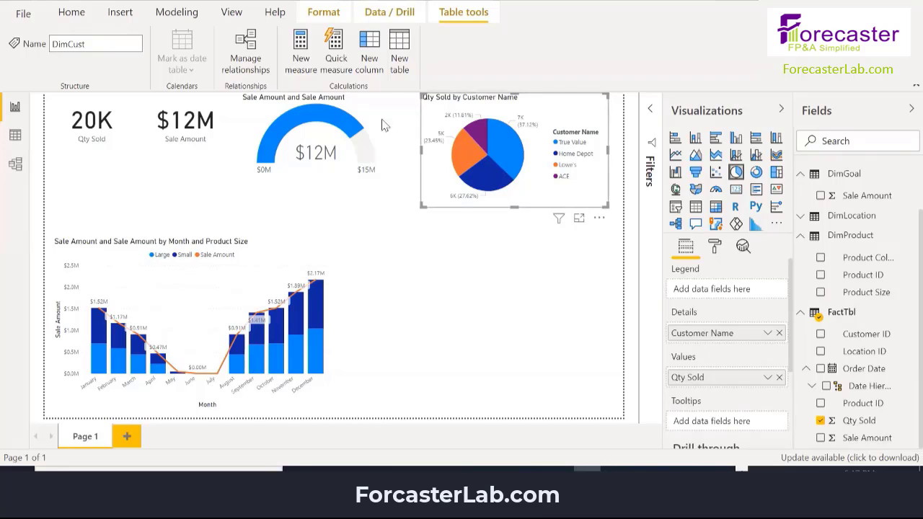
click(435, 226)
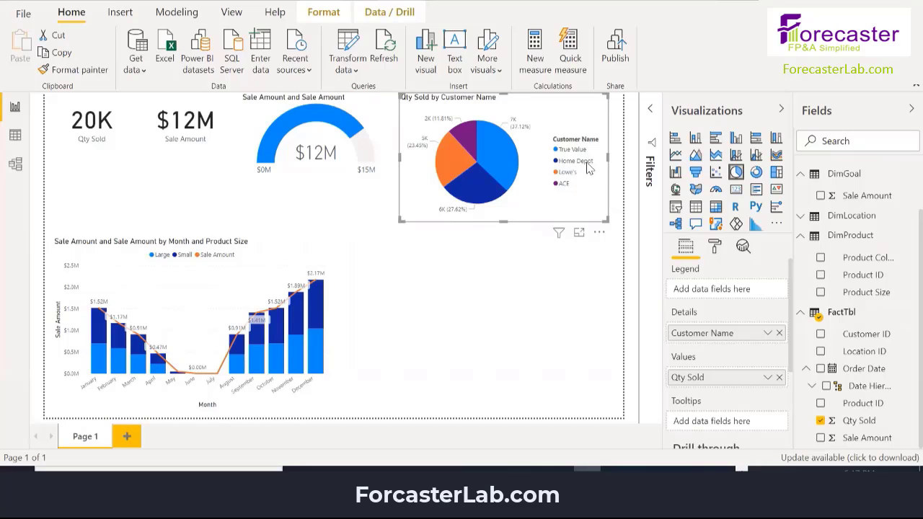
Step: Set the percentage decimal places of the pie chart's detail labels to 0, and deselect the chart
click(714, 246)
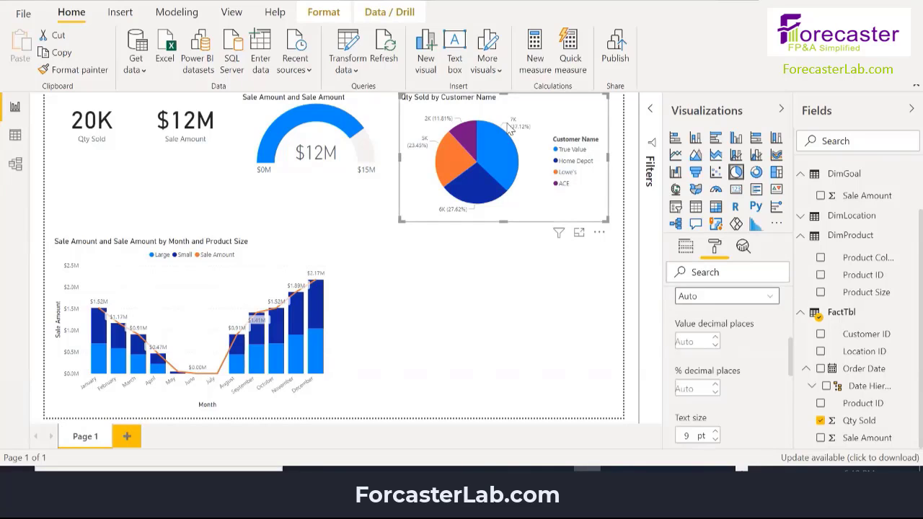
click(694, 387)
text(0)
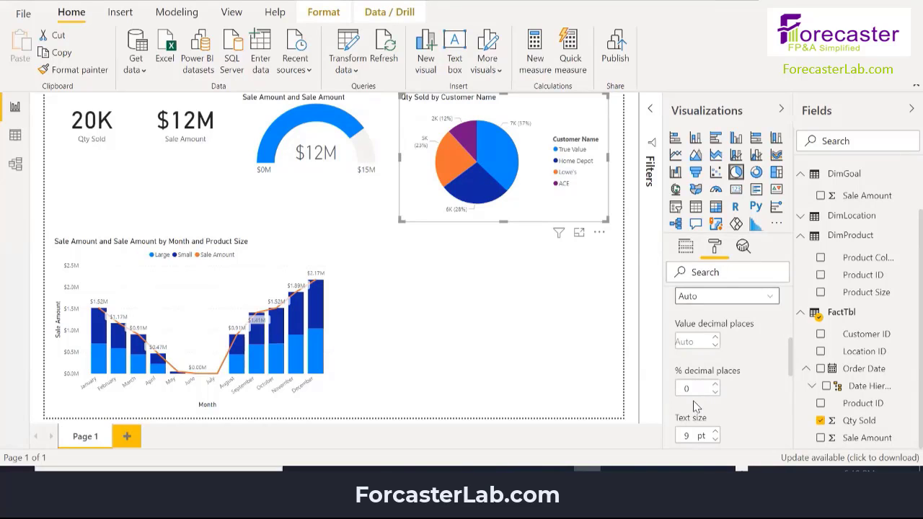
click(162, 264)
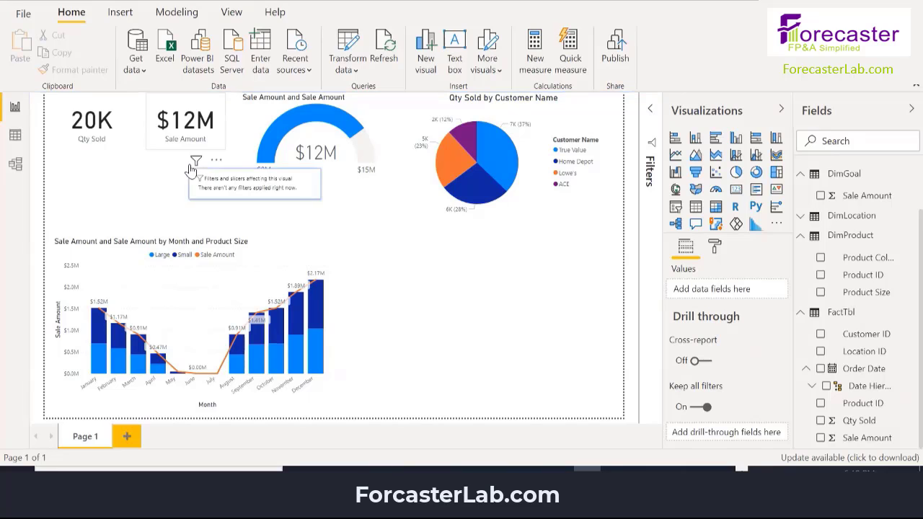
Step: Create a new measure in FactTbl in the data view and name it $/Unit
click(15, 135)
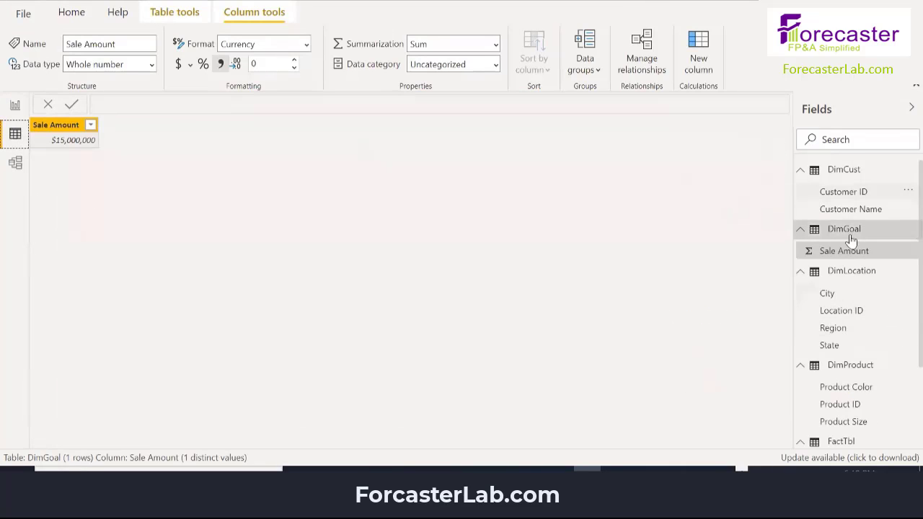
scroll(884, 427, down, 1)
scroll(884, 426, down, 3)
click(845, 326)
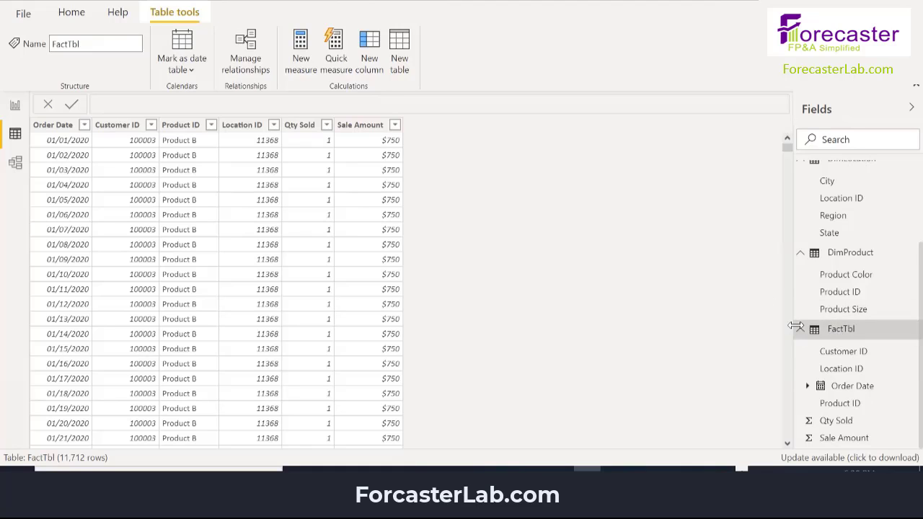
right_click(842, 333)
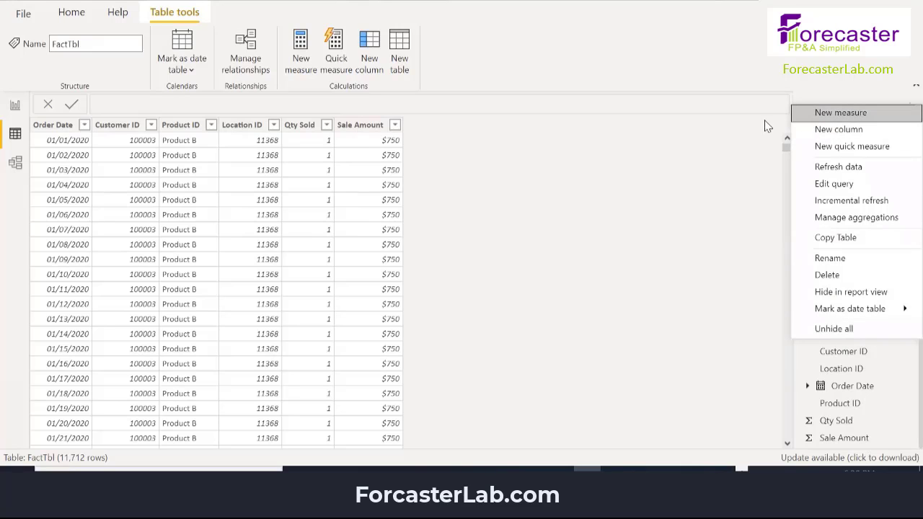
click(846, 115)
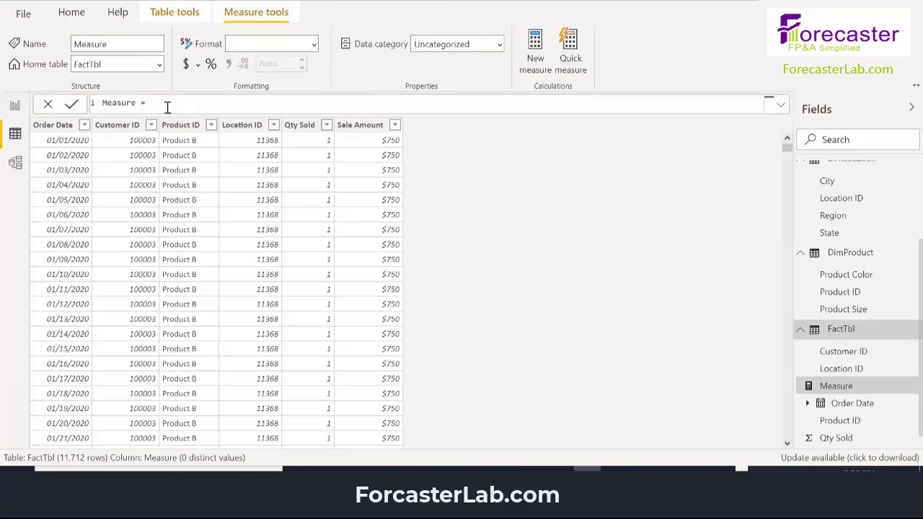
drag(102, 103, 135, 103)
text($/Unit)
Step: Begin the $/Unit formula with SUM(FactTbl[Sale Amount])
text(SUM()
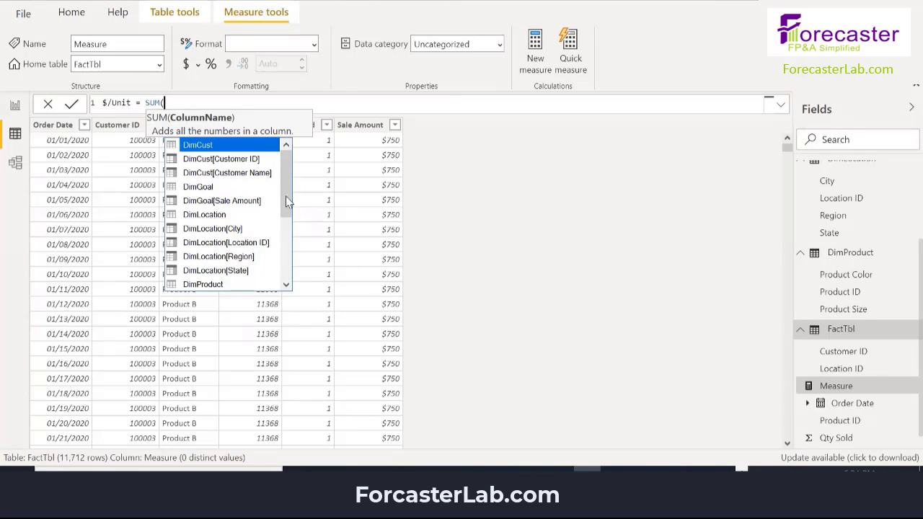
drag(283, 190, 285, 256)
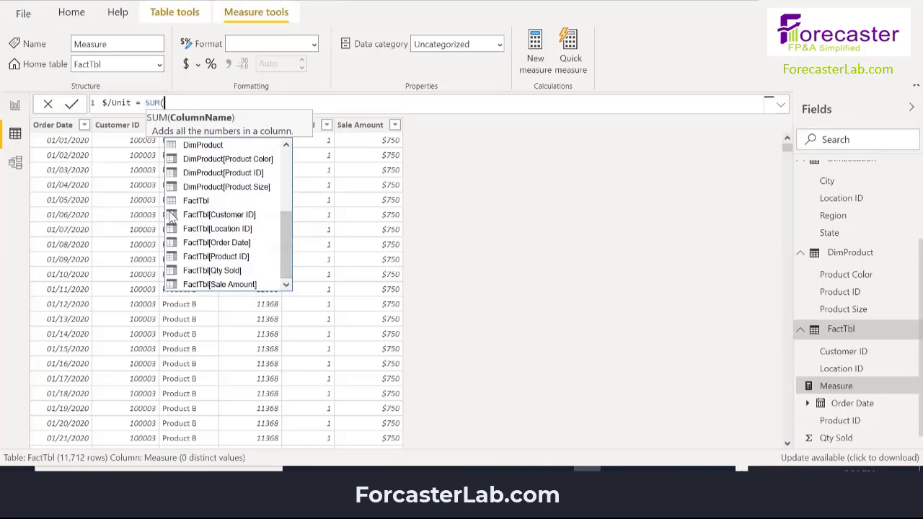
click(204, 287)
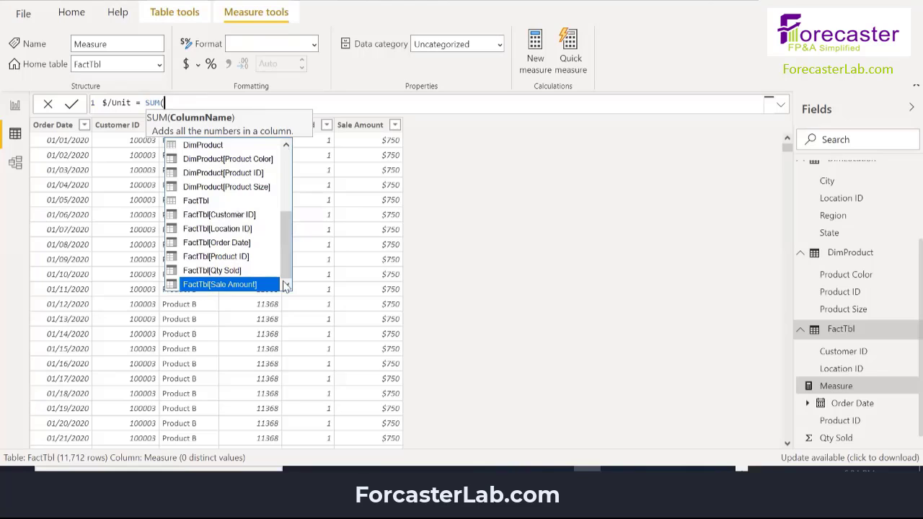
key(Tab)
text())
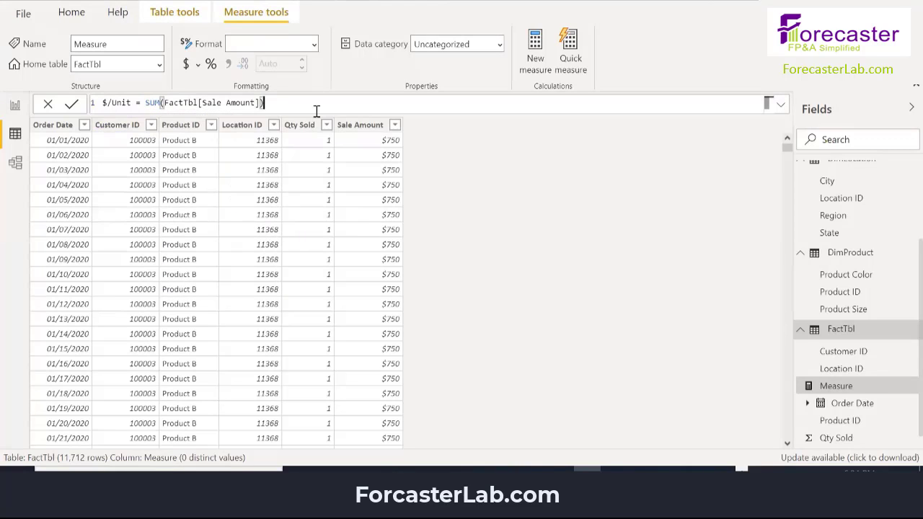
Step: Complete the $/Unit formula by dividing by SUM(FactTbl[Qty Sold]), and commit the measure
text(/sum)
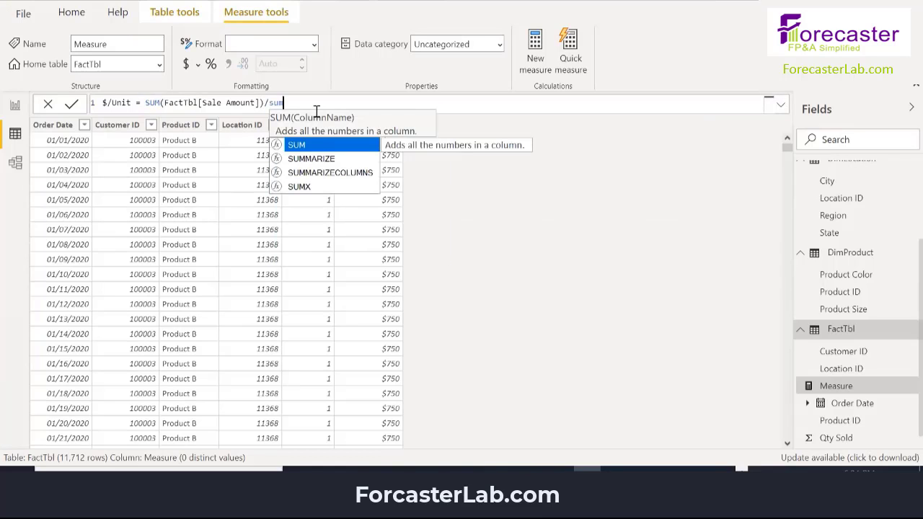
key(Tab)
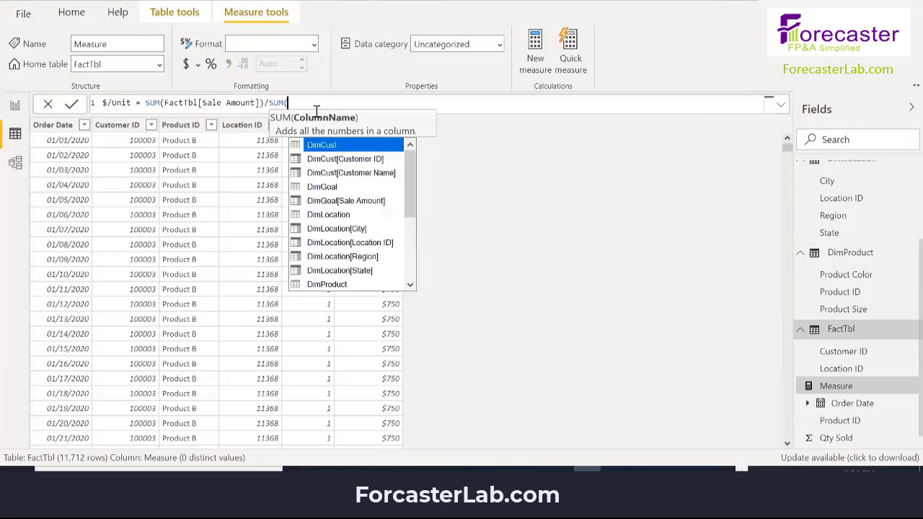
scroll(413, 197, down, 3)
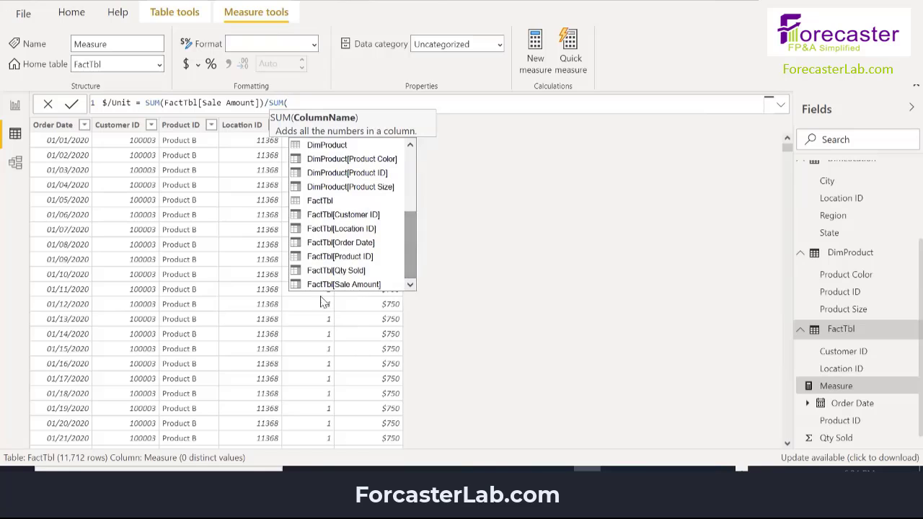
click(335, 272)
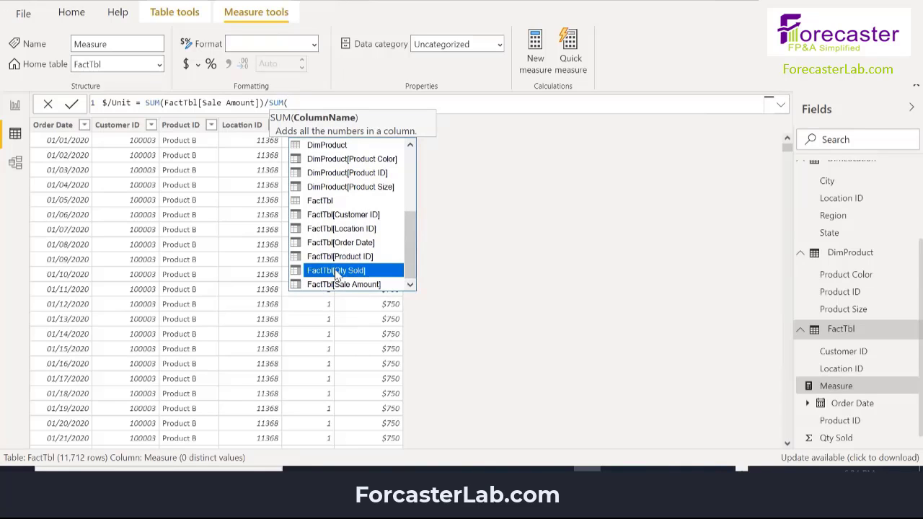
double_click(335, 272)
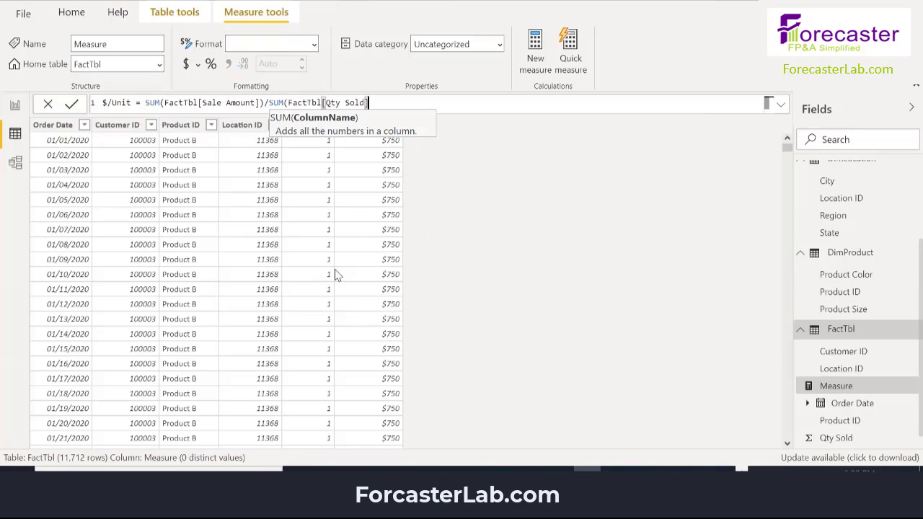
text())
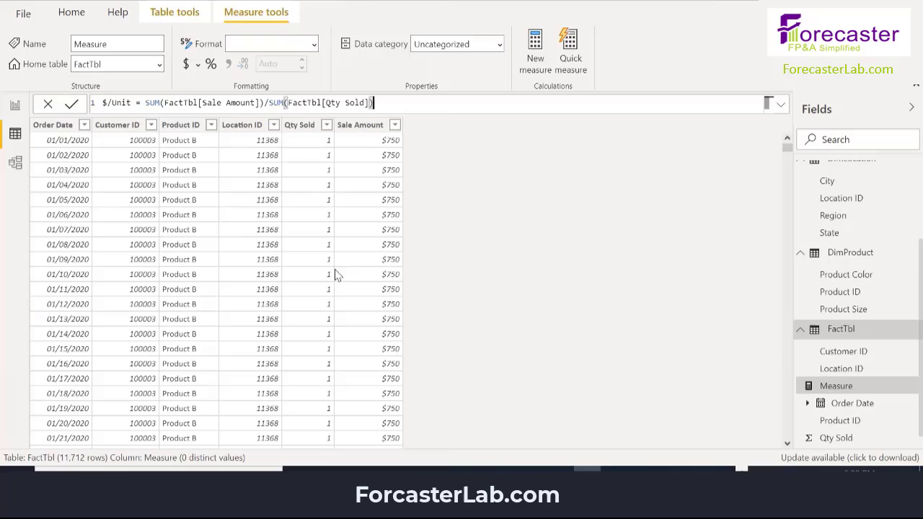
click(72, 106)
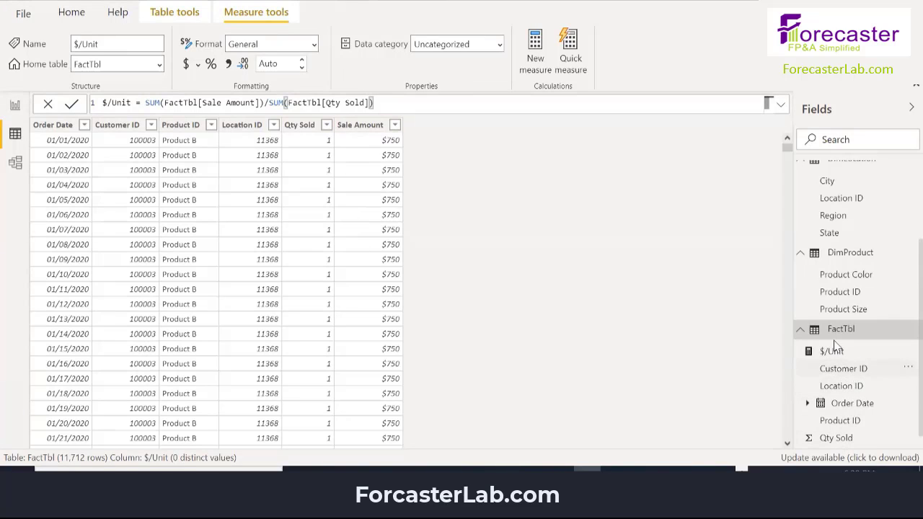
Step: Format the $/Unit measure as $ English (United States) currency with a thousands separator
click(197, 72)
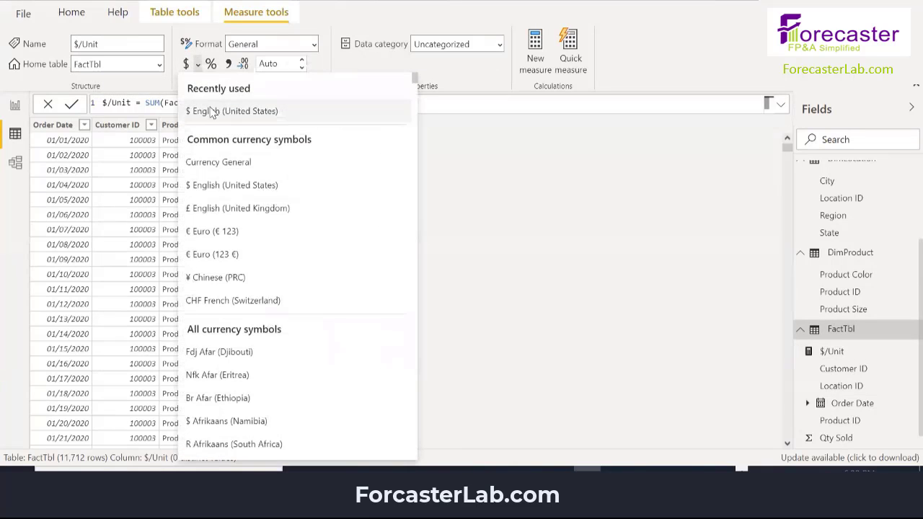
click(207, 110)
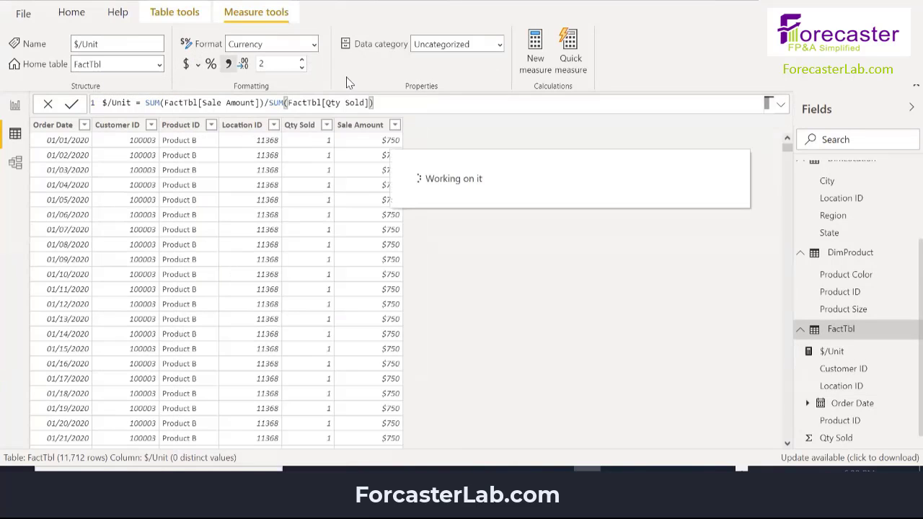
click(228, 66)
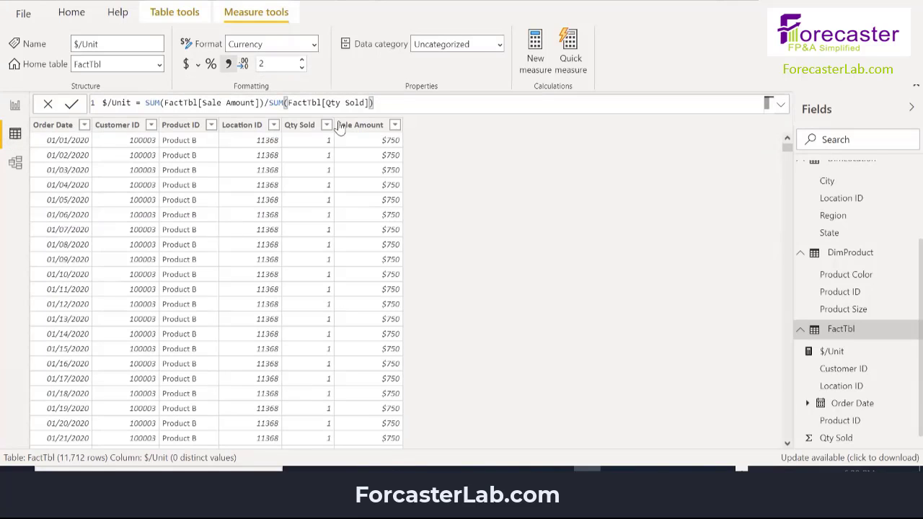
Step: Add a card showing the $/Unit measure to the report page, widen it until the full value fits, and deselect it
click(15, 106)
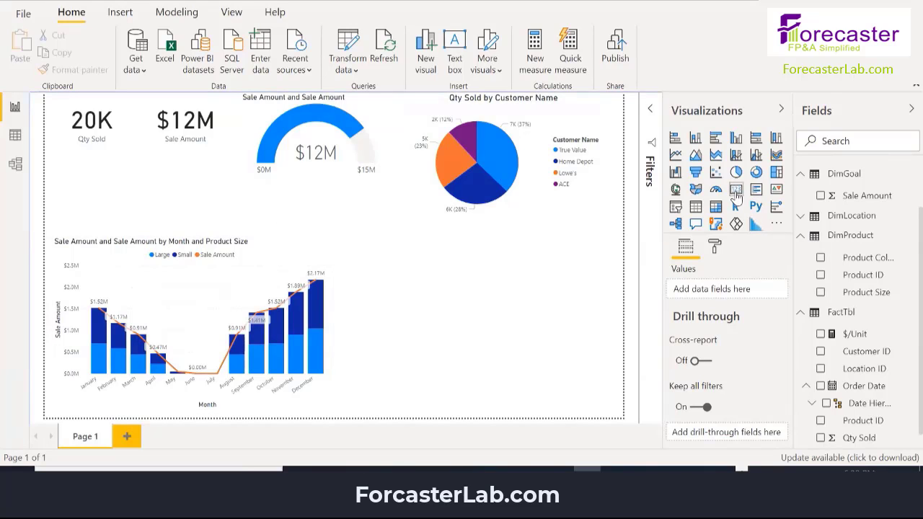
click(736, 190)
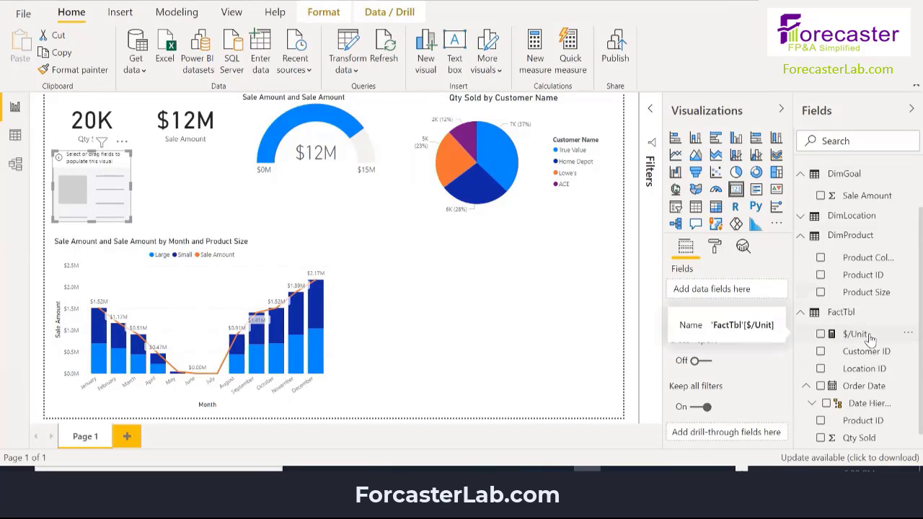
drag(872, 337, 739, 294)
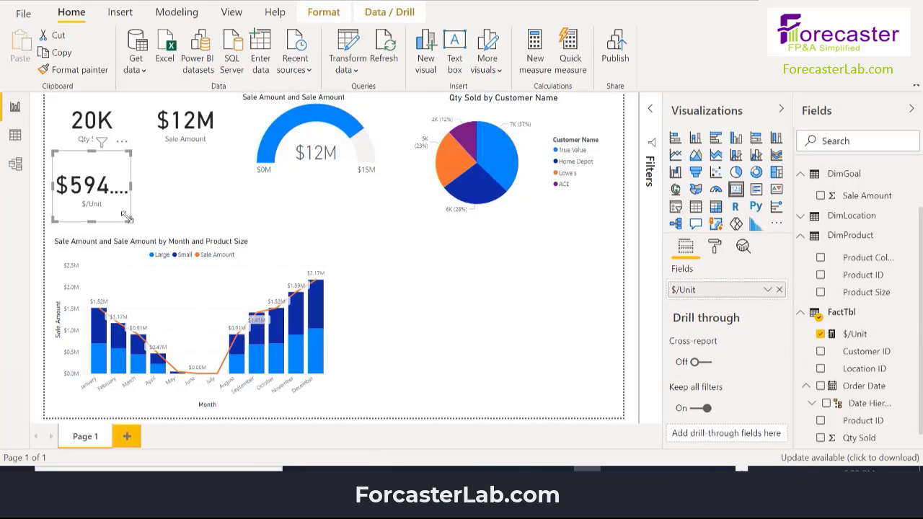
drag(127, 218, 160, 222)
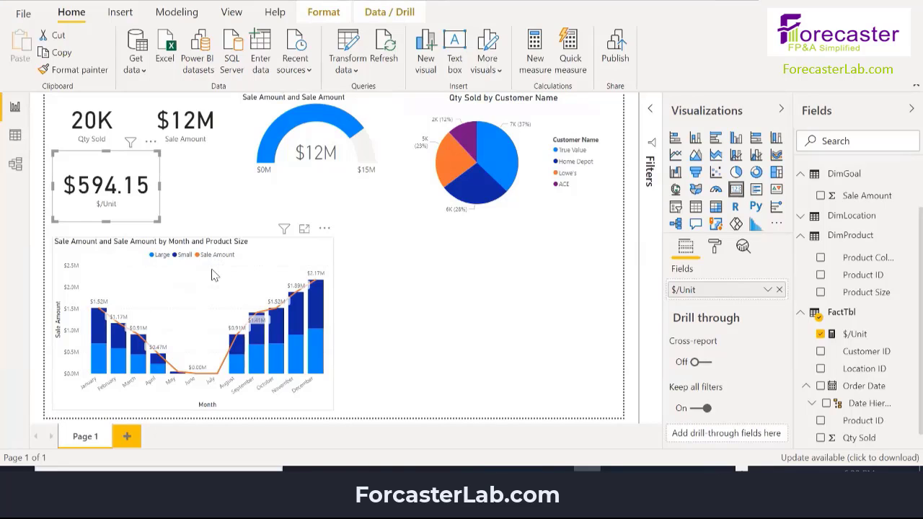
click(442, 367)
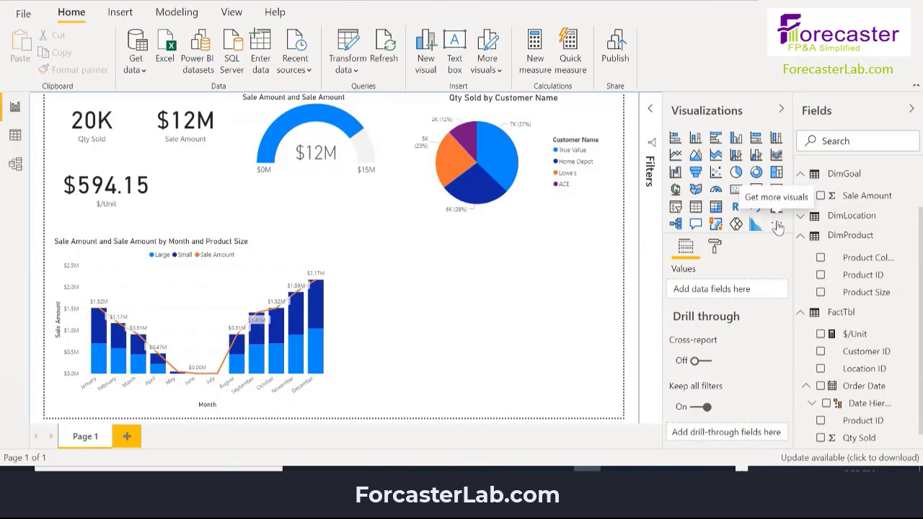
Step: Import the custom visual heatmap.1.1.9.0.pbiviz from the FENG folder into the report
click(777, 228)
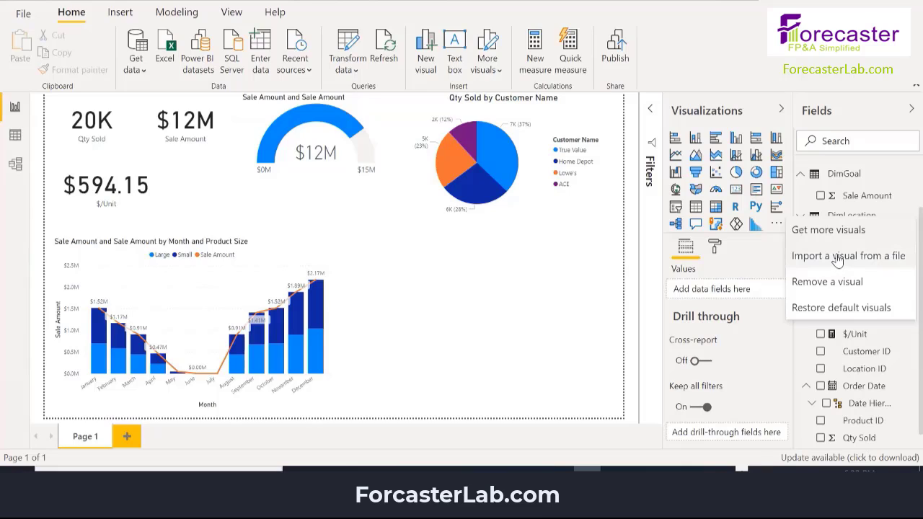
click(838, 258)
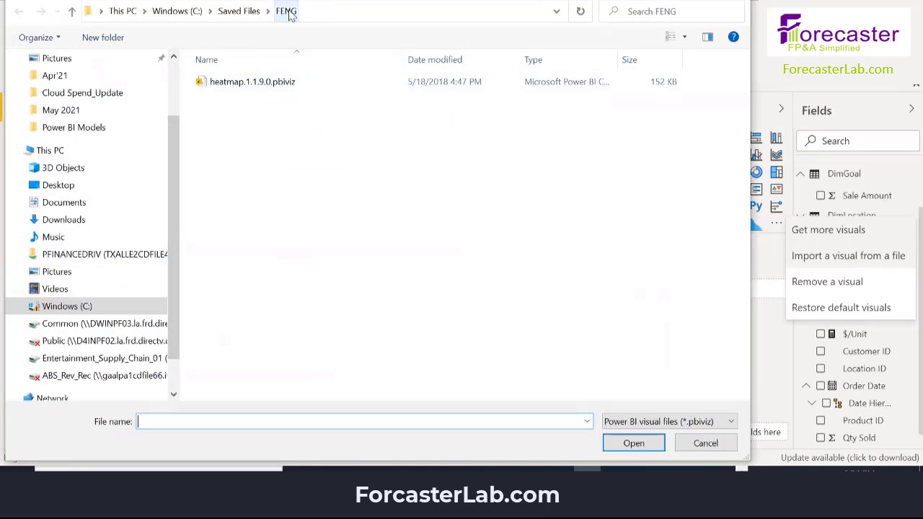
click(328, 82)
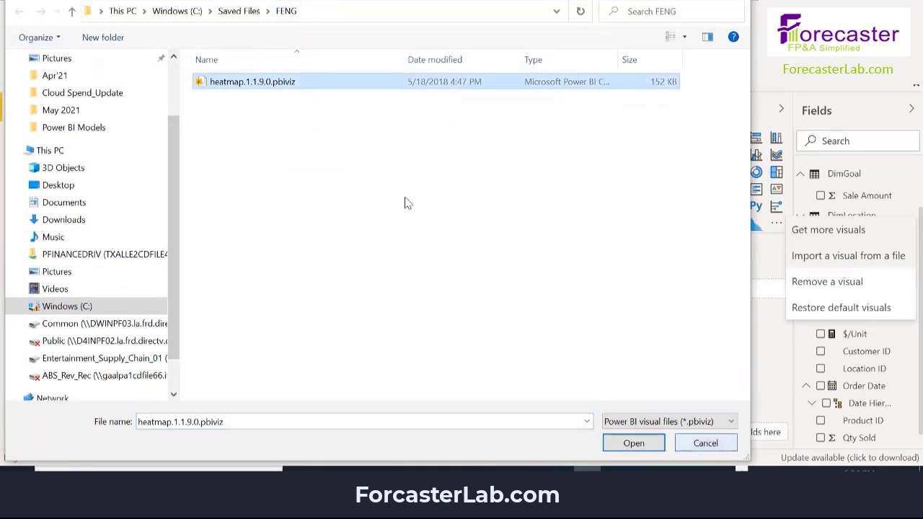
click(633, 441)
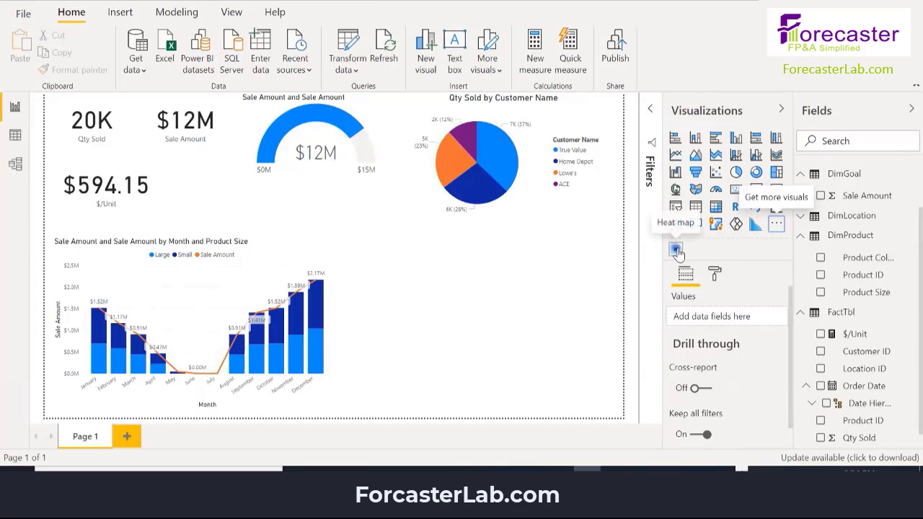
Step: Add a heat map to the report page with State from DimLocation as Location (ID) and Qty Sold from FactTbl as Value
click(675, 249)
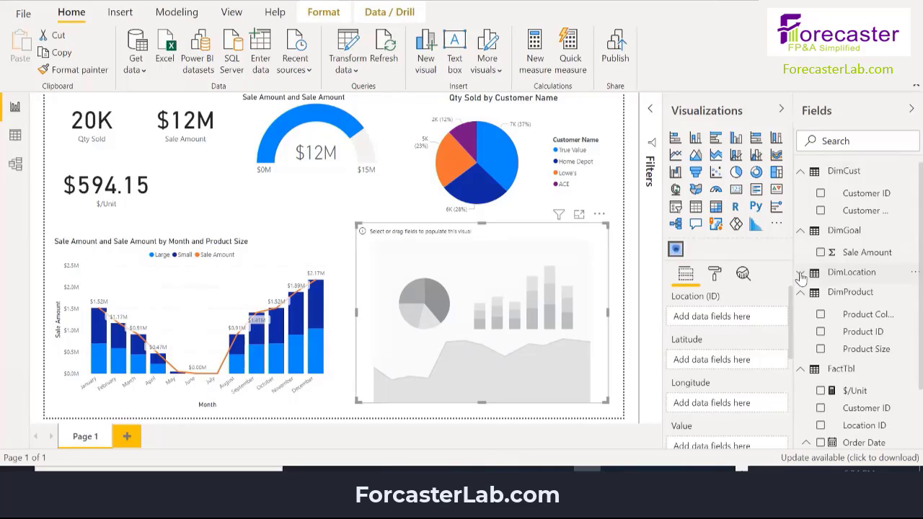
click(800, 274)
scroll(870, 297, down, 1)
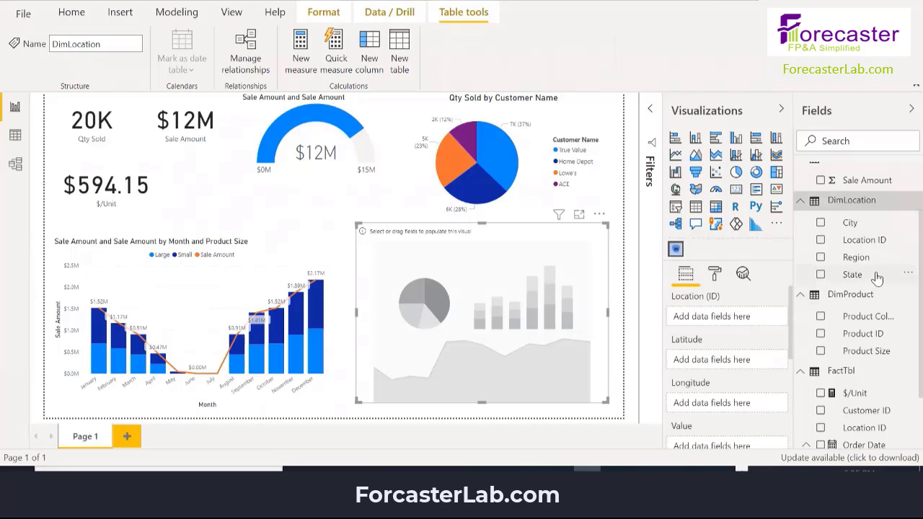
drag(853, 275, 689, 308)
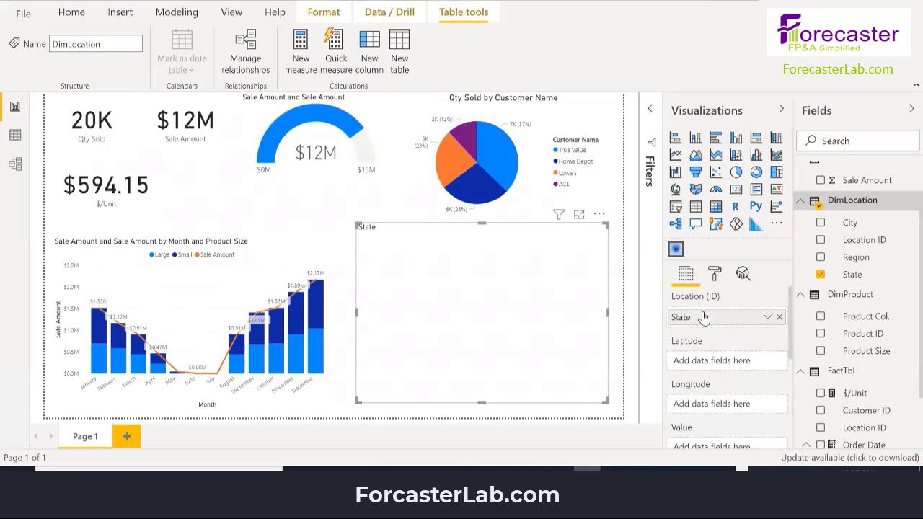
scroll(712, 342, down, 1)
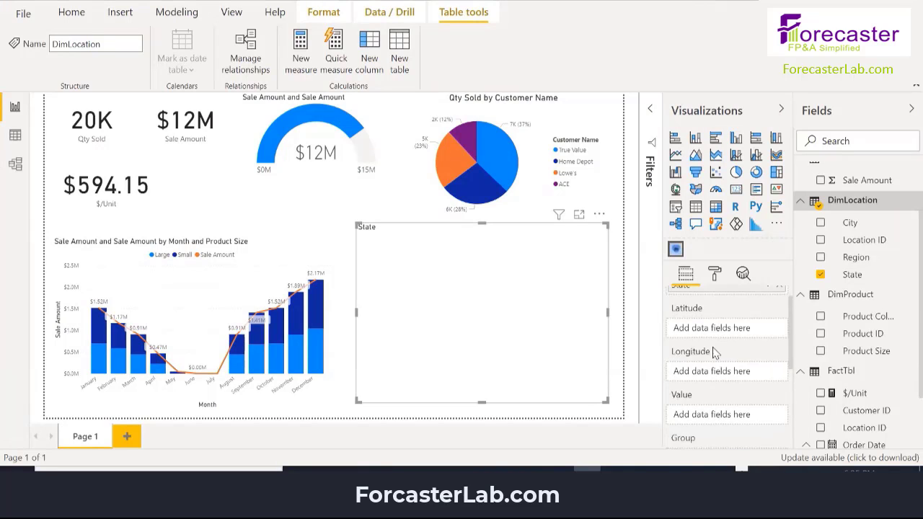
scroll(858, 324, down, 2)
drag(866, 438, 732, 380)
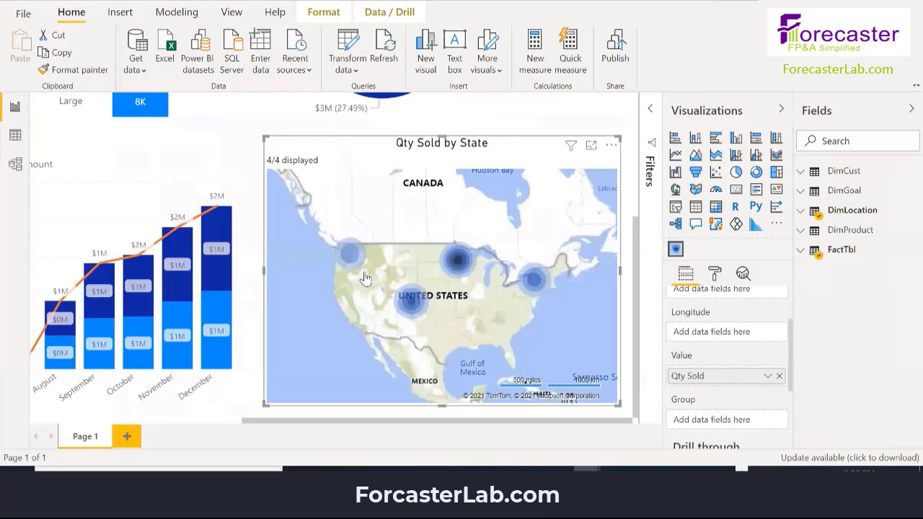